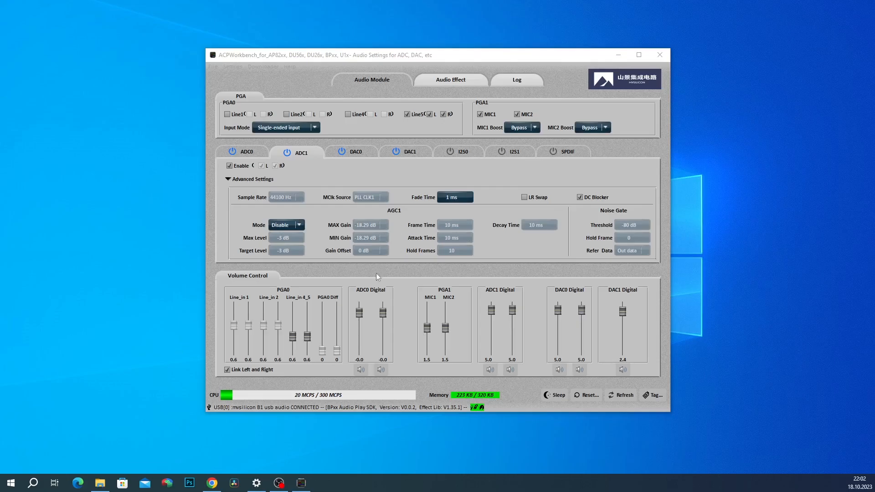
Step: Compare the DAC0, DAC1 and ADC1 settings tabs, ending on DAC0
{"action": "left_click", "coordinate": [363, 154]}
{"action": "left_click", "coordinate": [412, 153]}
{"action": "left_click", "coordinate": [354, 152]}
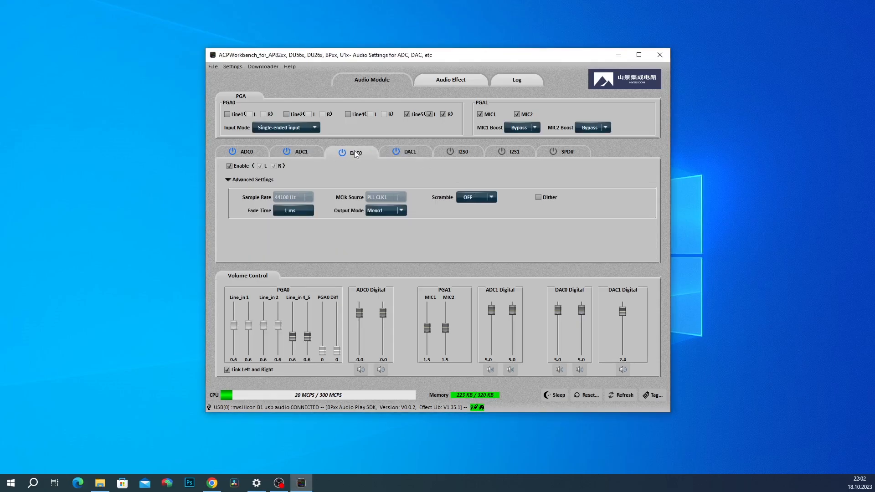
{"action": "left_click", "coordinate": [308, 154]}
{"action": "left_click", "coordinate": [408, 152]}
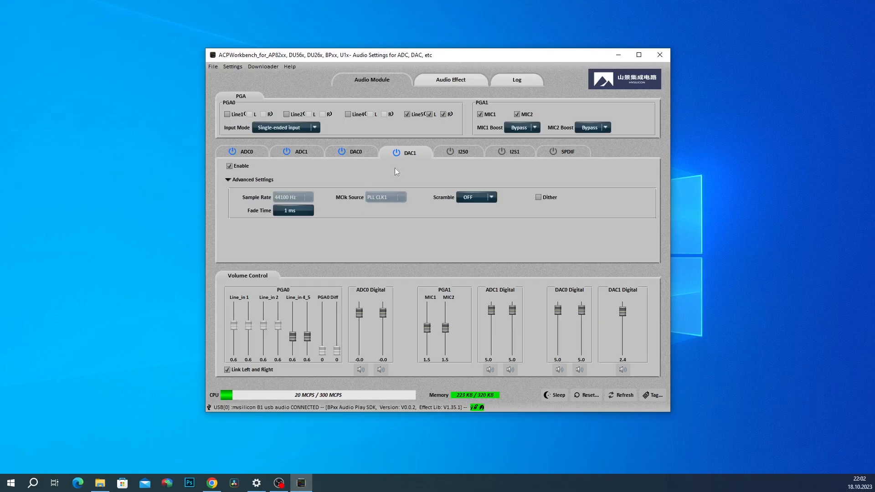
{"action": "left_click", "coordinate": [363, 154]}
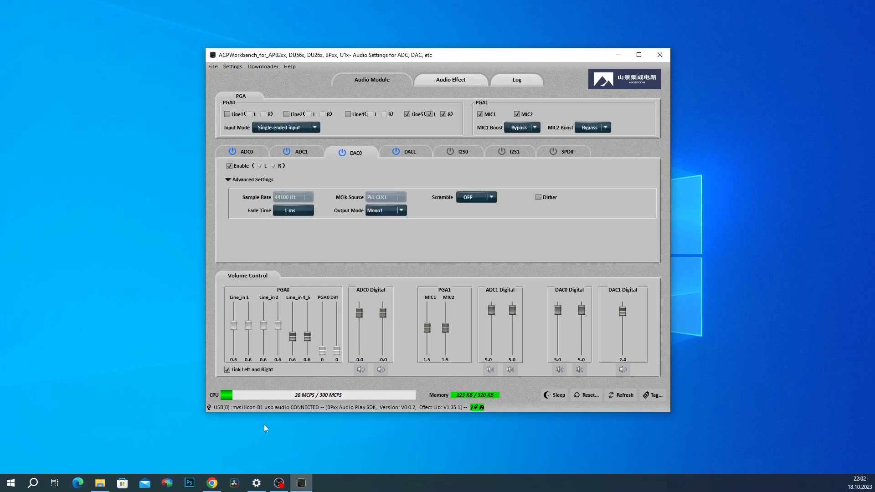
Step: Review DAC0's Output Mode options and keep Mono1 selected
{"action": "left_click", "coordinate": [395, 210]}
{"action": "left_click", "coordinate": [378, 211]}
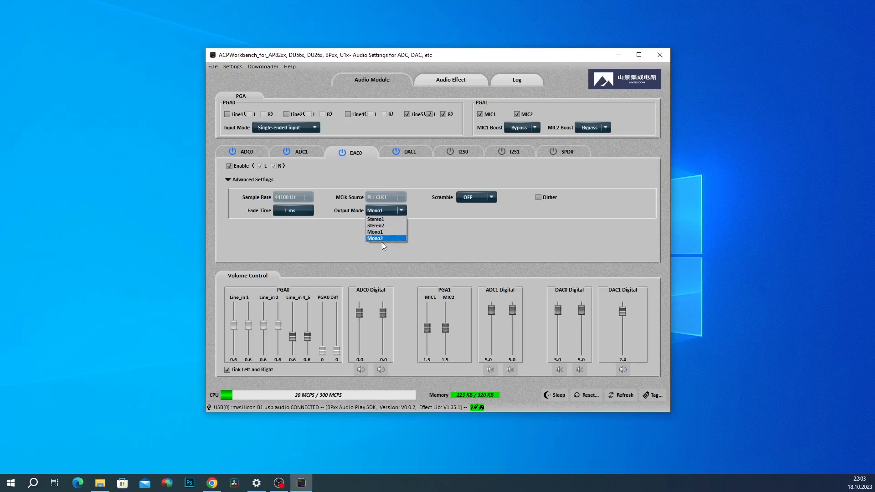
{"action": "left_click", "coordinate": [387, 258]}
{"action": "left_click", "coordinate": [387, 210]}
{"action": "left_click", "coordinate": [387, 232]}
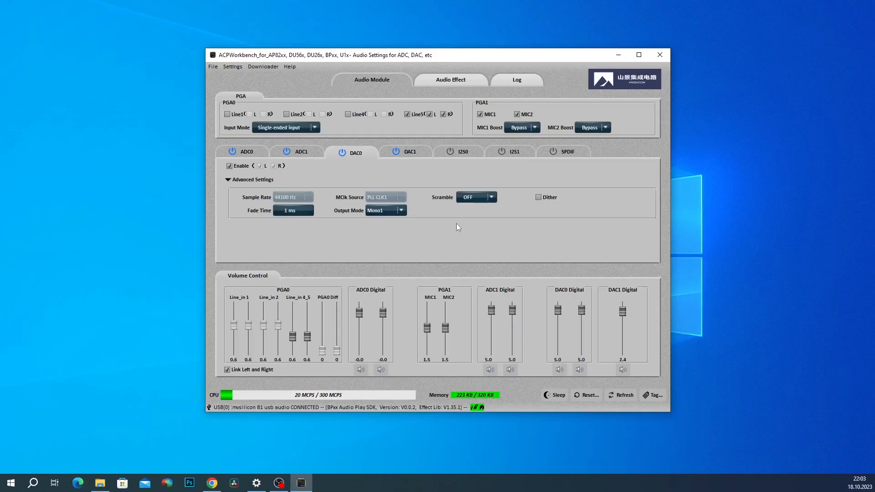
Step: Open the Audio Effect page and compare the Rec and Music groups, ending on the Music effects list
{"action": "left_click", "coordinate": [446, 83]}
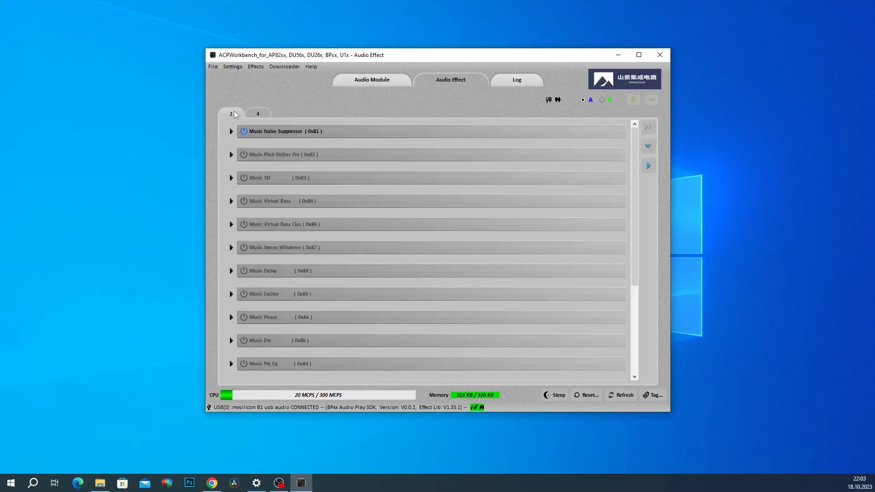
{"action": "left_click", "coordinate": [257, 114]}
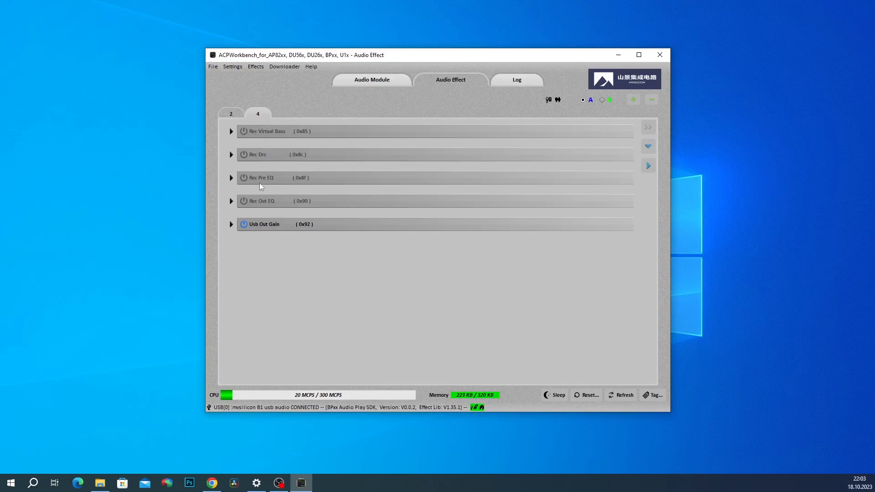
{"action": "left_click", "coordinate": [231, 114]}
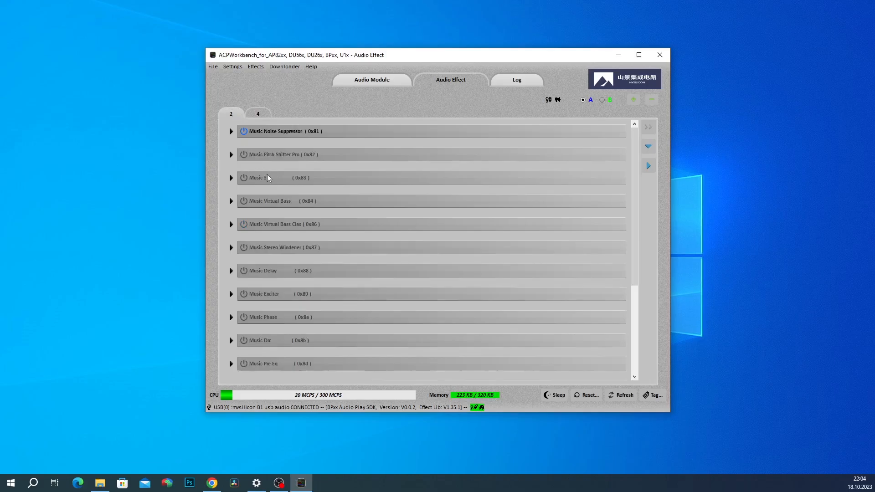
{"action": "scroll", "coordinate": [253, 180], "scroll_direction": "down", "scroll_amount": 4}
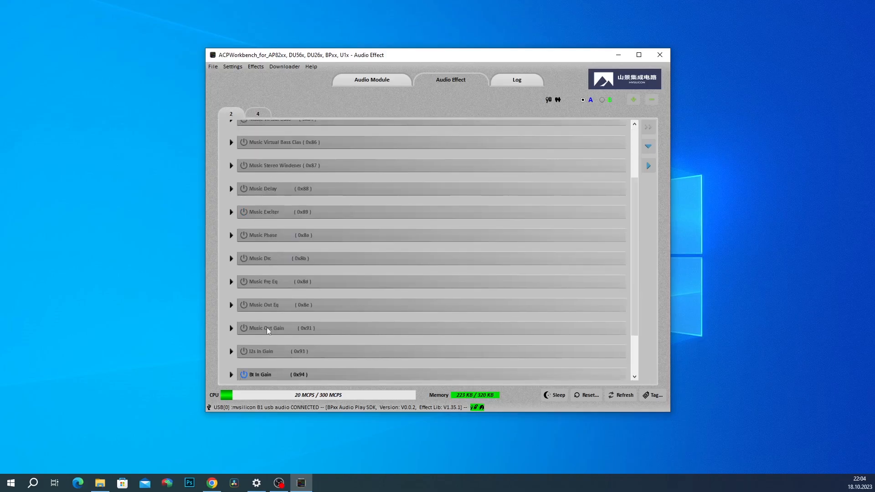
{"action": "scroll", "coordinate": [267, 309], "scroll_direction": "up", "scroll_amount": 4}
{"action": "left_click", "coordinate": [258, 114]}
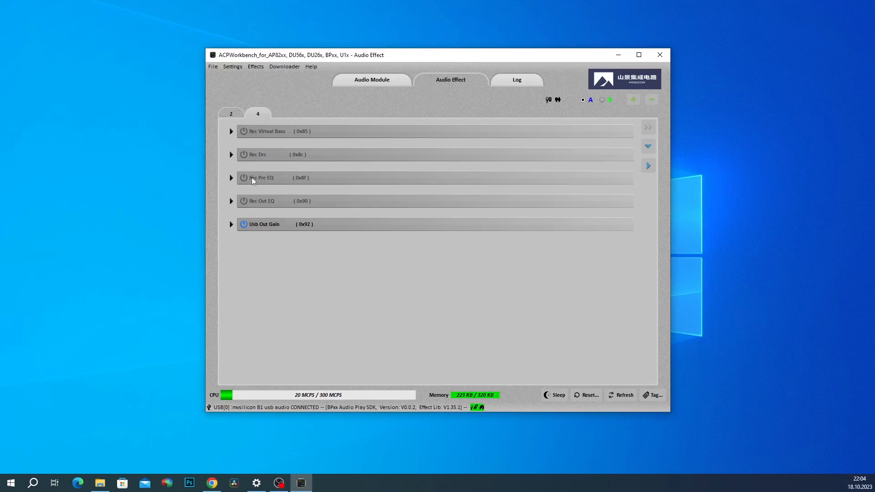
{"action": "left_click", "coordinate": [238, 116]}
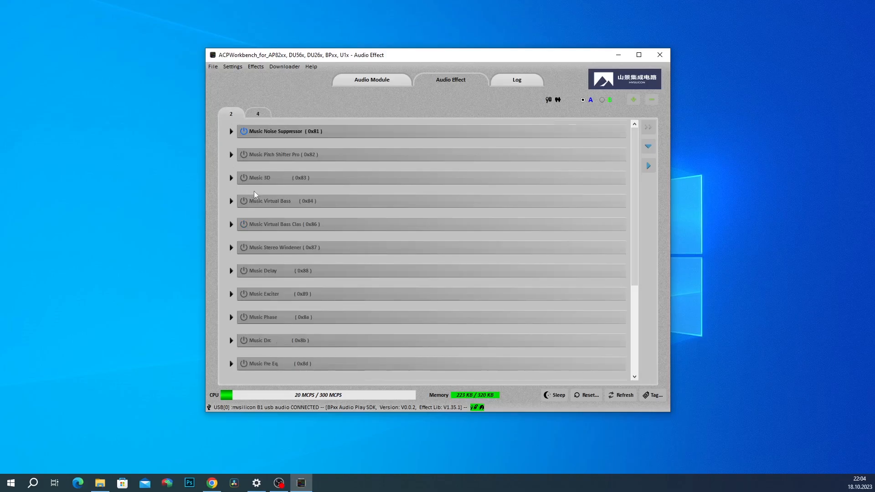
{"action": "scroll", "coordinate": [252, 191], "scroll_direction": "down", "scroll_amount": 1}
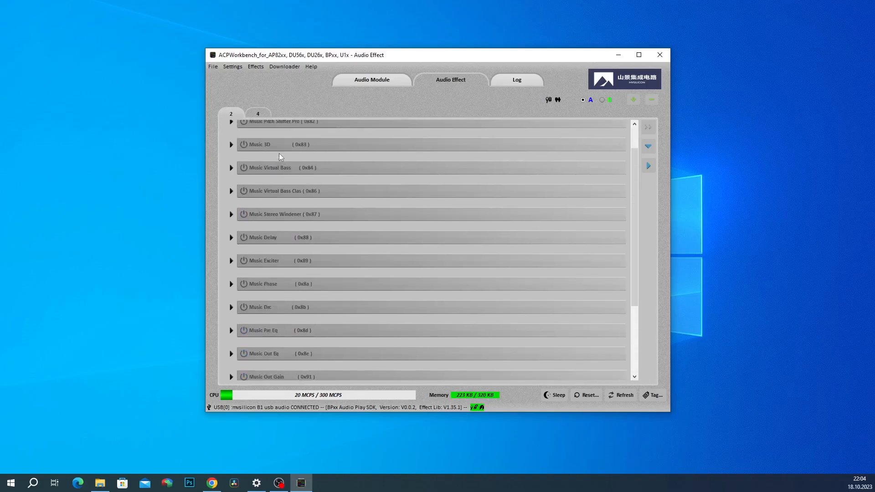
{"action": "left_click", "coordinate": [254, 116]}
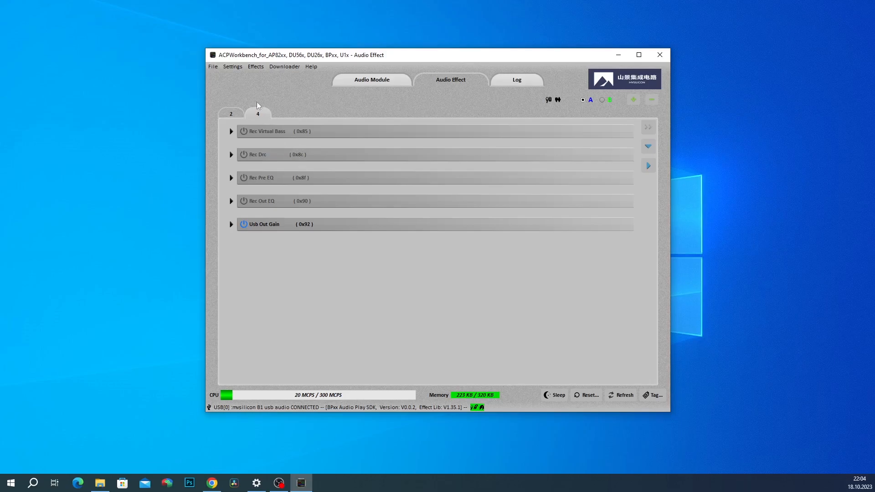
{"action": "left_click", "coordinate": [234, 116]}
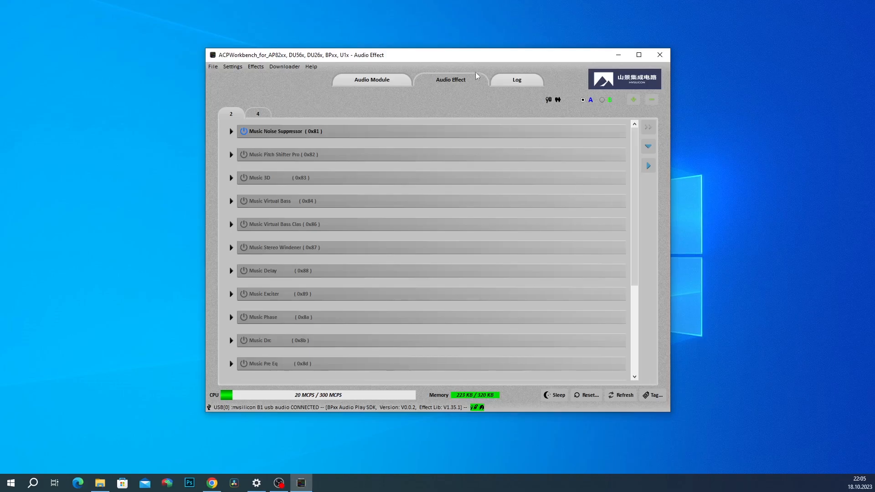
Step: Nudge the ACPWorkbench window about 50 px right and slightly down
{"action": "left_click_drag", "start_coordinate": [461, 58], "coordinate": [483, 62]}
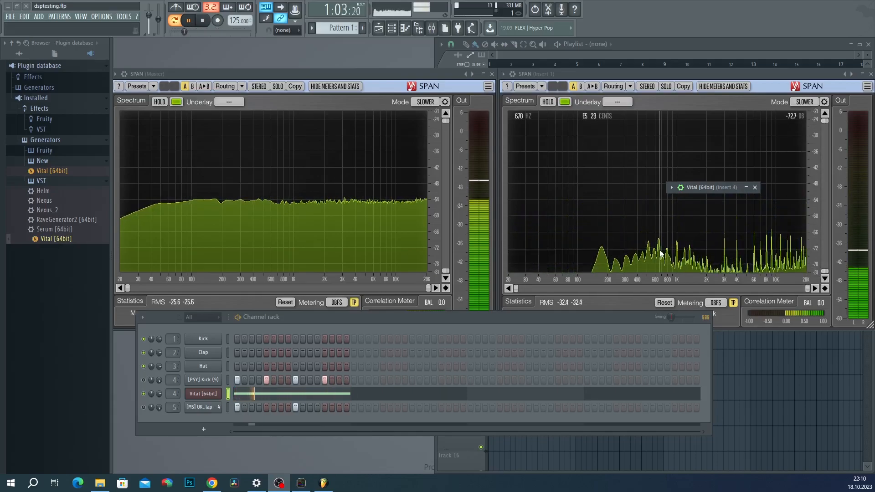
Step: Stop the FL Studio song, then restart playback from the transport
{"action": "left_click", "coordinate": [196, 22]}
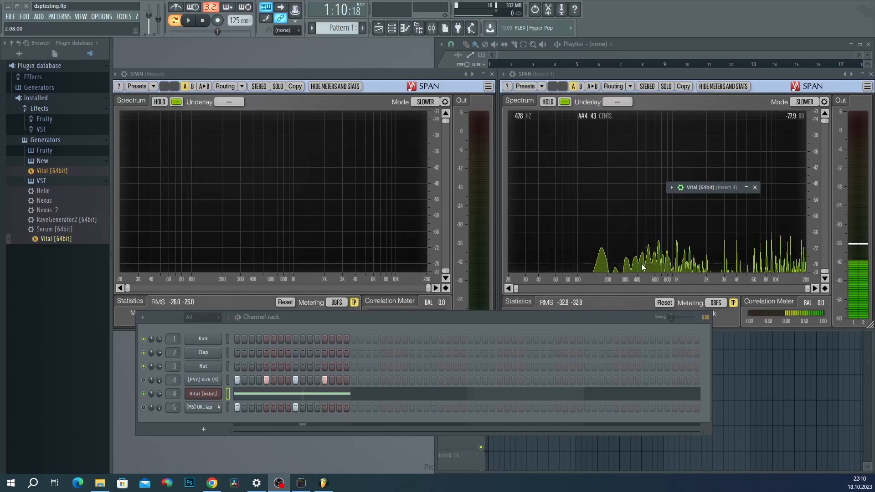
{"action": "left_click", "coordinate": [188, 20]}
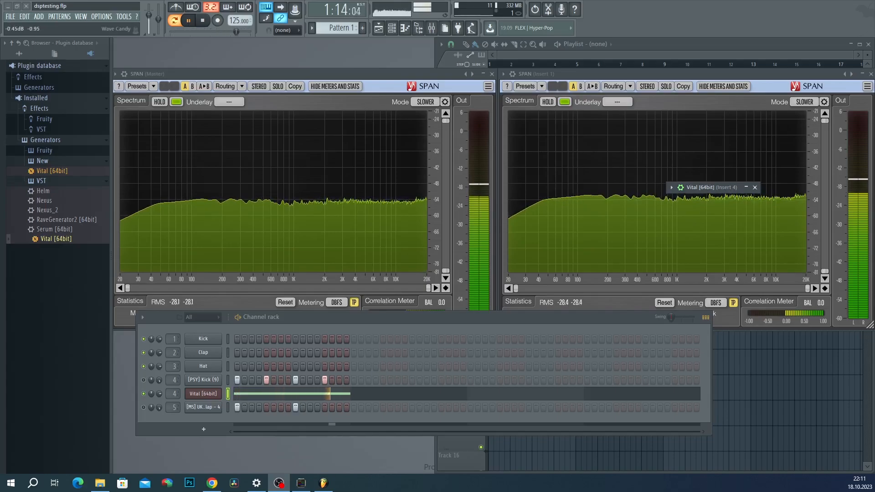
Step: Place the effects window beside the analyser and toggle Music Noise Suppressor off and back on
{"action": "key", "text": "alt+Tab"}
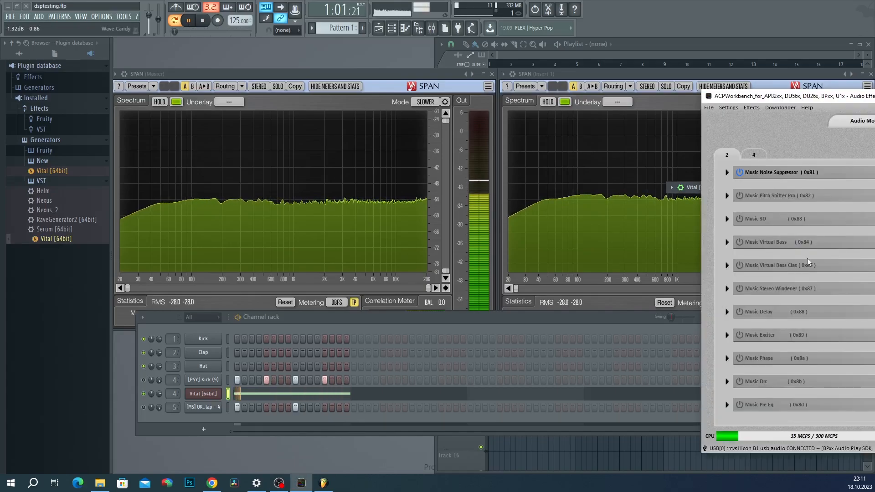
{"action": "left_click_drag", "start_coordinate": [821, 96], "coordinate": [152, 59]}
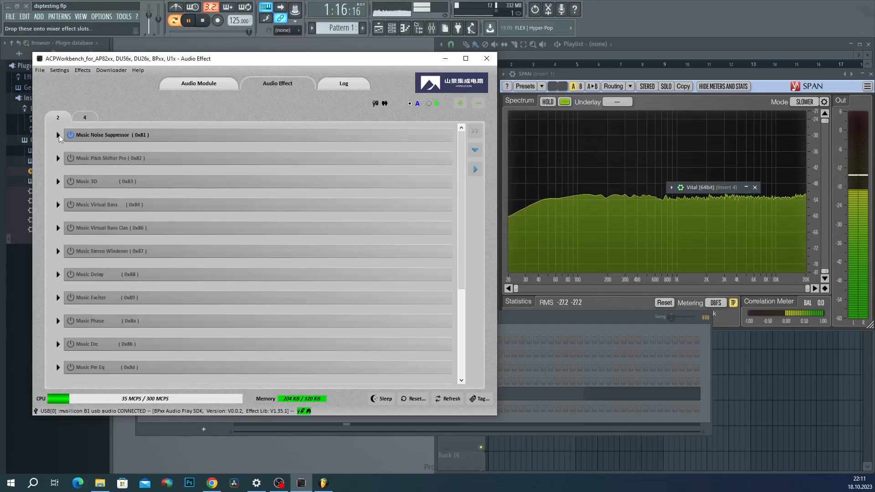
{"action": "left_click", "coordinate": [58, 135]}
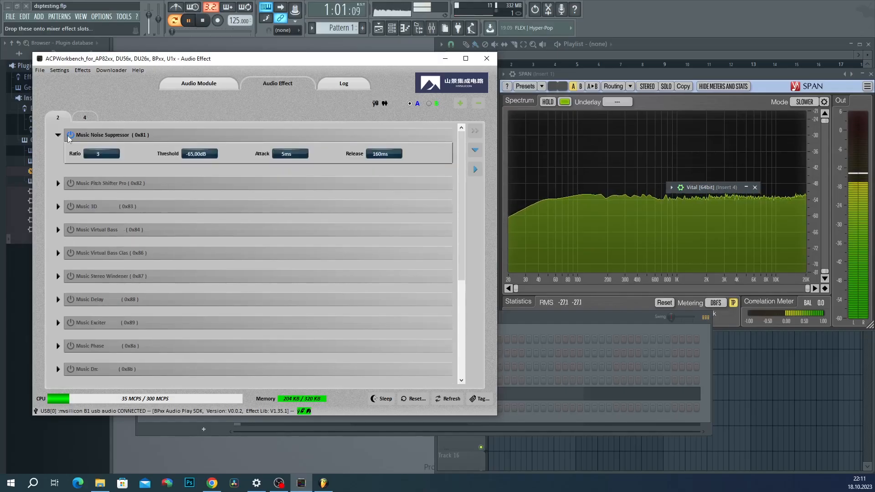
{"action": "left_click", "coordinate": [69, 135]}
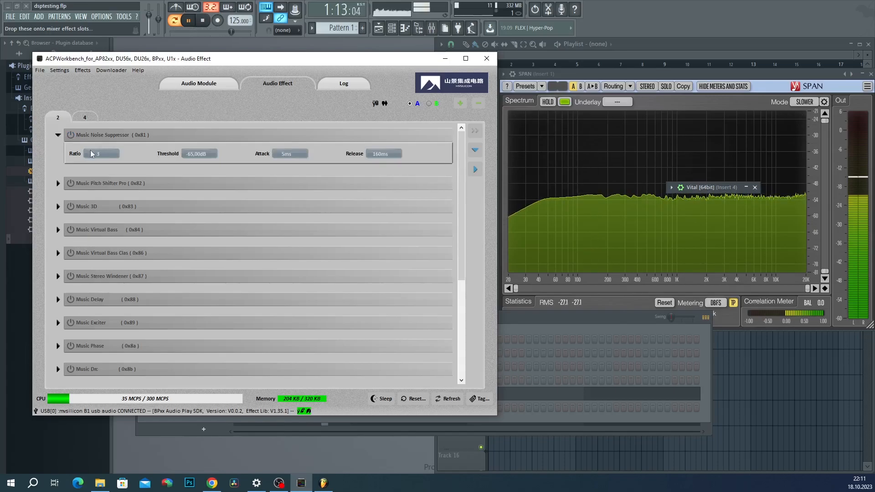
{"action": "left_click", "coordinate": [68, 135]}
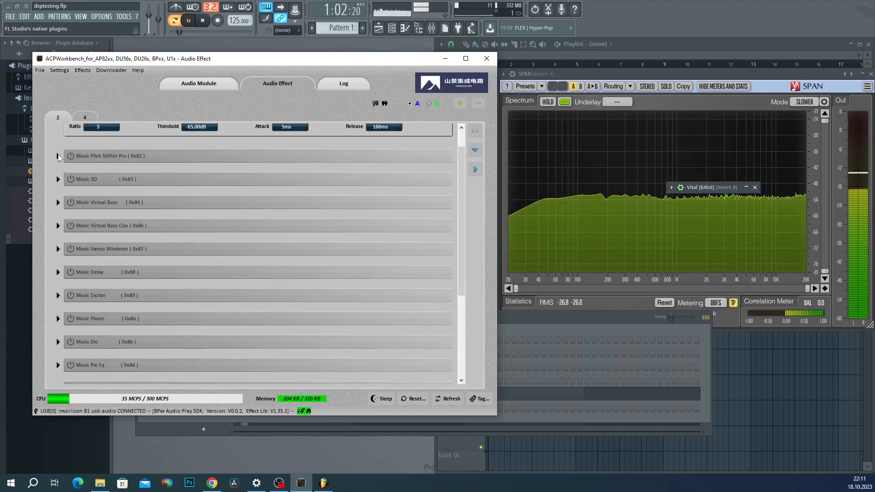
{"action": "left_click", "coordinate": [58, 154]}
{"action": "left_click", "coordinate": [58, 135]}
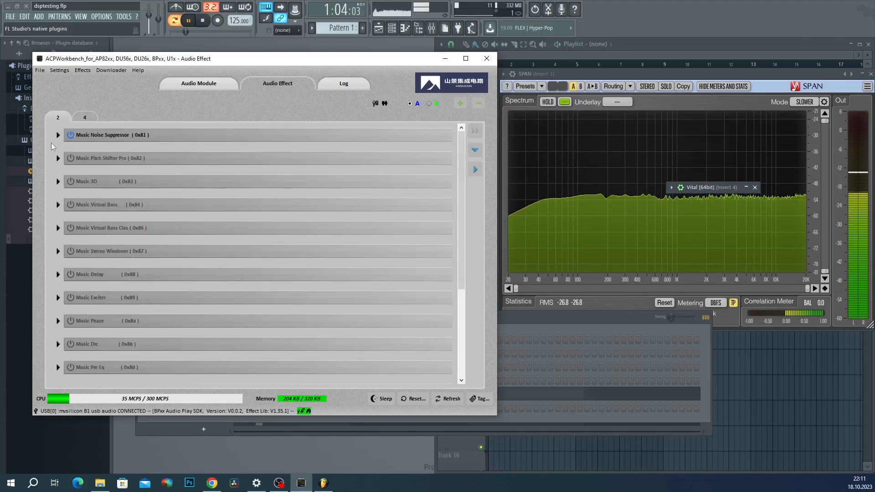
Step: Switch on Music Pitch Shifter Pro with its key at 7.0 semitones
{"action": "left_click", "coordinate": [71, 158]}
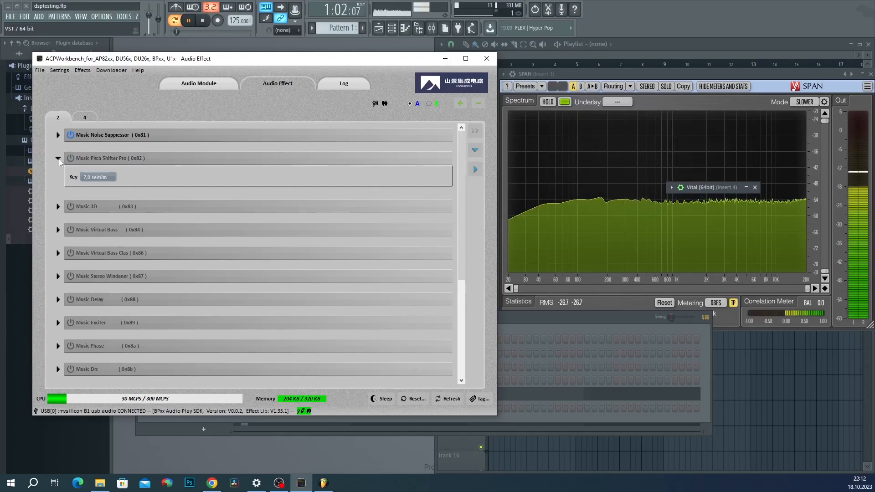
Step: Collapse Pitch Shifter Pro, turn on Music 3D at 100% intensity, and fold its panel
{"action": "left_click", "coordinate": [58, 158]}
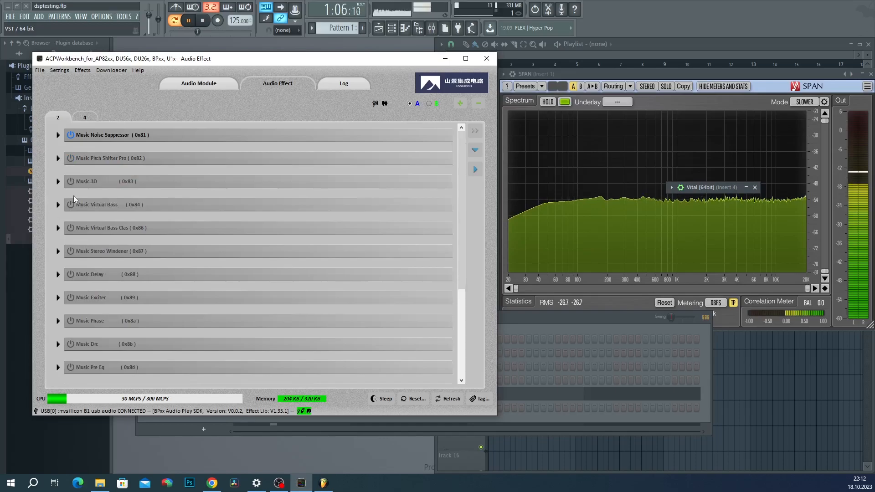
{"action": "left_click", "coordinate": [57, 181]}
{"action": "scroll", "coordinate": [66, 207], "scroll_direction": "down", "scroll_amount": 1}
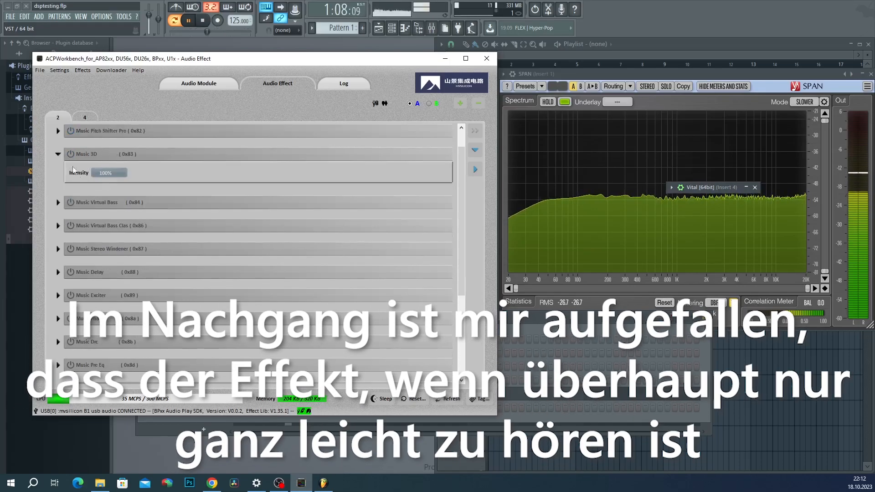
{"action": "left_click", "coordinate": [68, 155]}
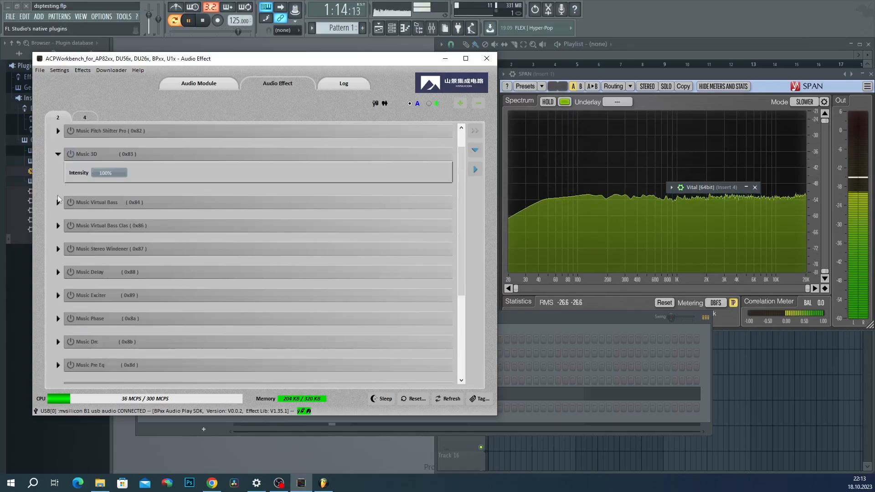
{"action": "left_click", "coordinate": [57, 155]}
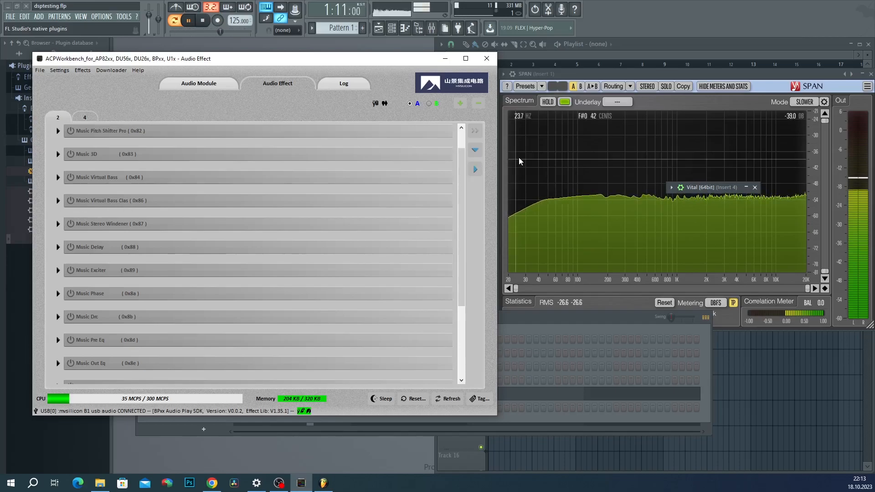
Step: Enable Music Virtual Bass, try intensity 100 then 20, uncheck BassEnhanced, and switch it off
{"action": "left_click", "coordinate": [57, 178]}
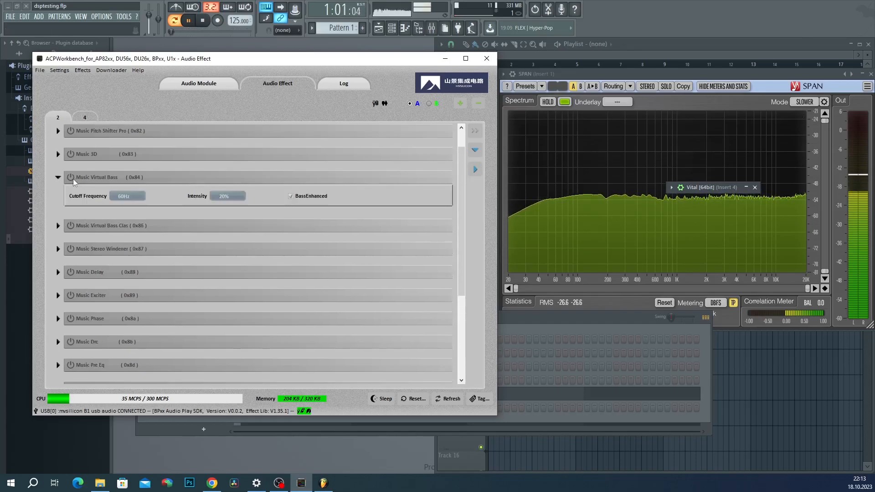
{"action": "left_click", "coordinate": [70, 179]}
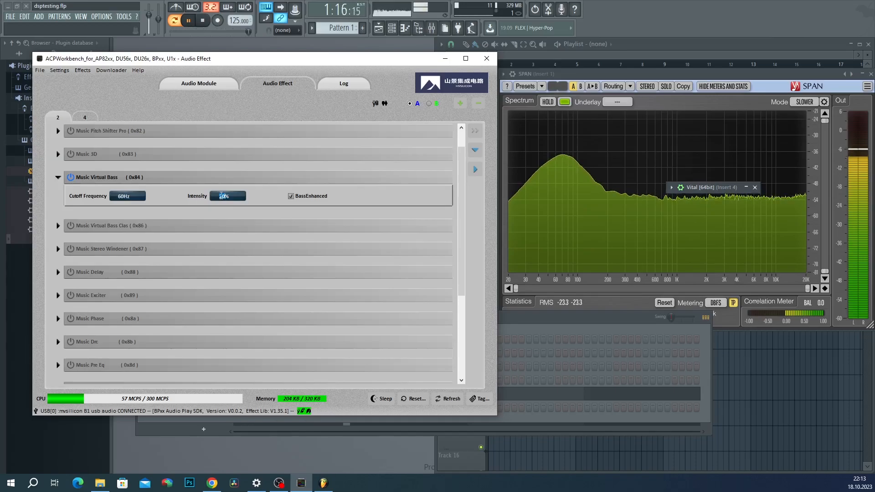
{"action": "type", "text": "100"}
{"action": "key", "text": "Return"}
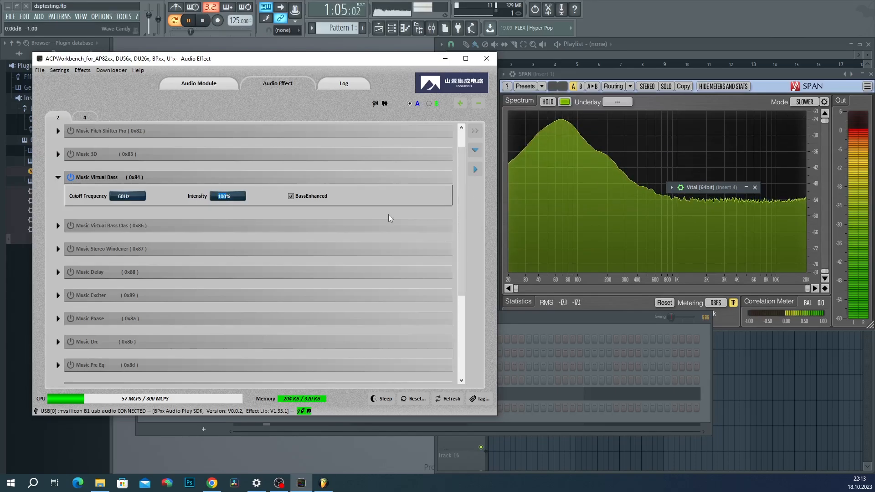
{"action": "type", "text": "20"}
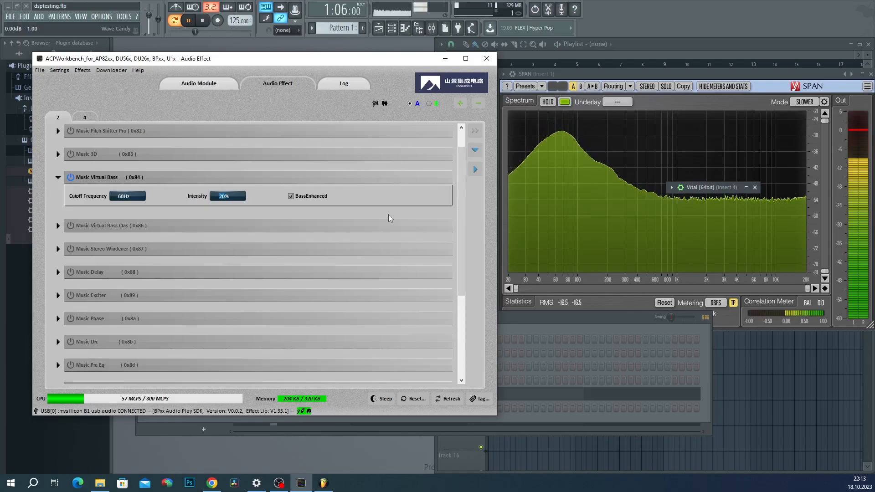
{"action": "left_click", "coordinate": [291, 196]}
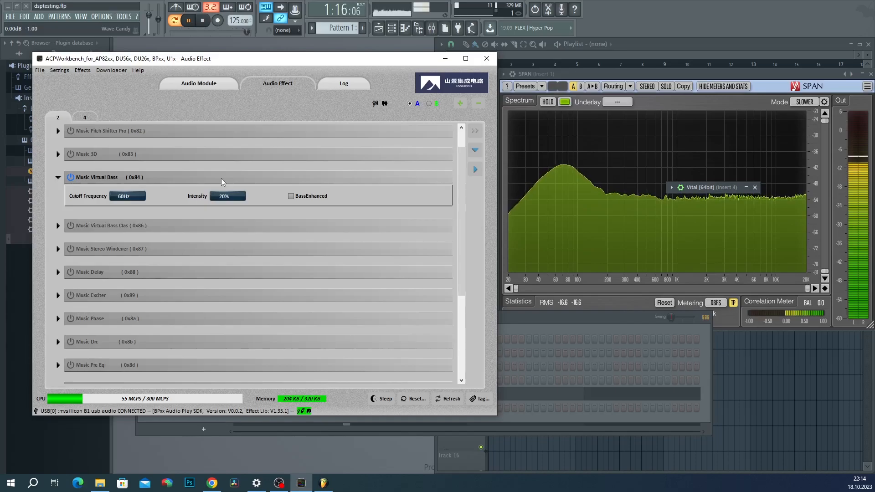
{"action": "left_click", "coordinate": [70, 177]}
Step: Switch Music Virtual Bass Clas and then Music Virtual Bass on and back off
{"action": "left_click", "coordinate": [66, 225]}
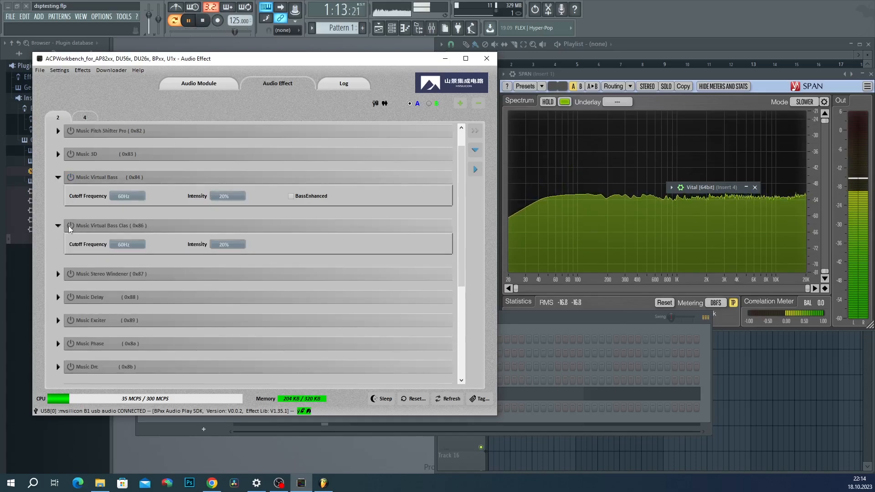
{"action": "left_click", "coordinate": [70, 227]}
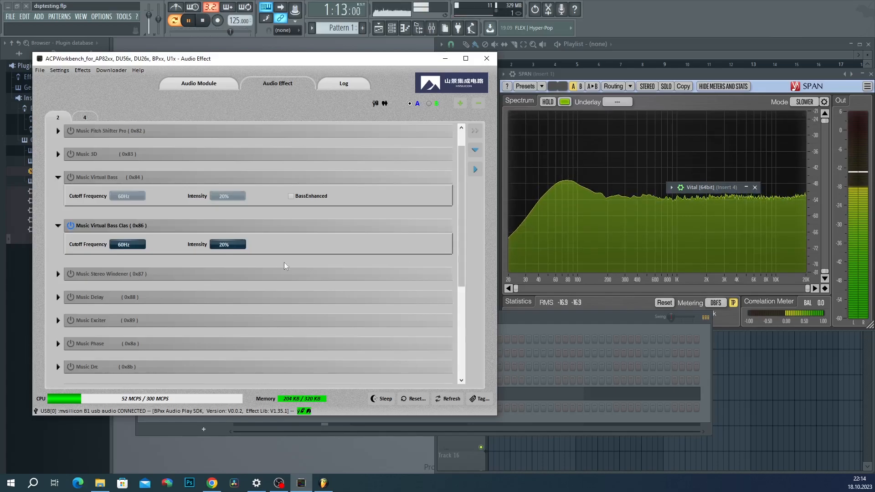
{"action": "left_click", "coordinate": [70, 225]}
{"action": "left_click", "coordinate": [73, 176]}
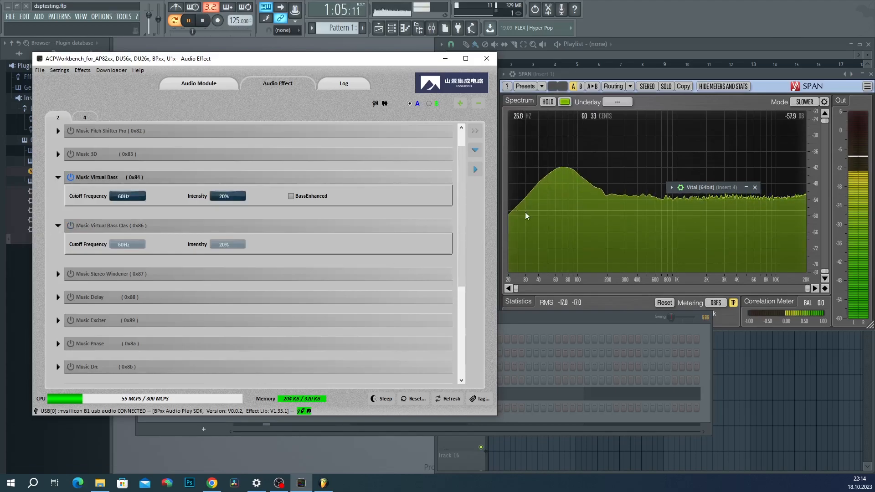
{"action": "left_click", "coordinate": [71, 177]}
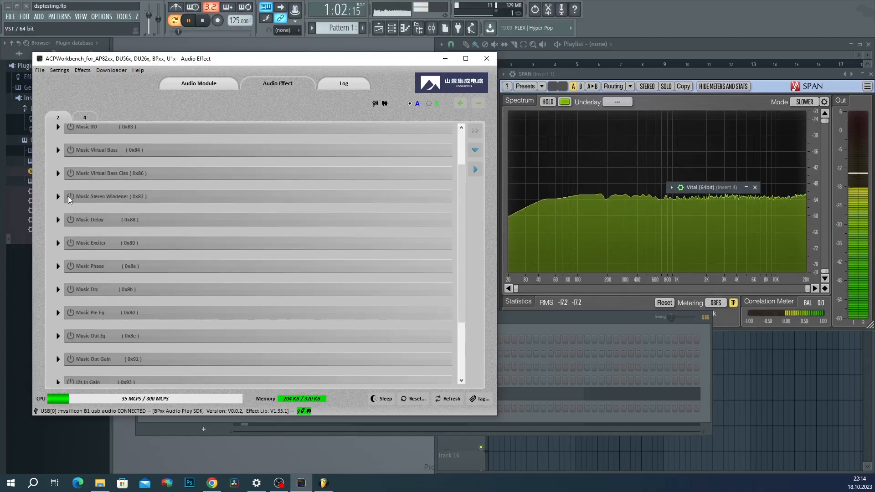
{"action": "left_click", "coordinate": [67, 196]}
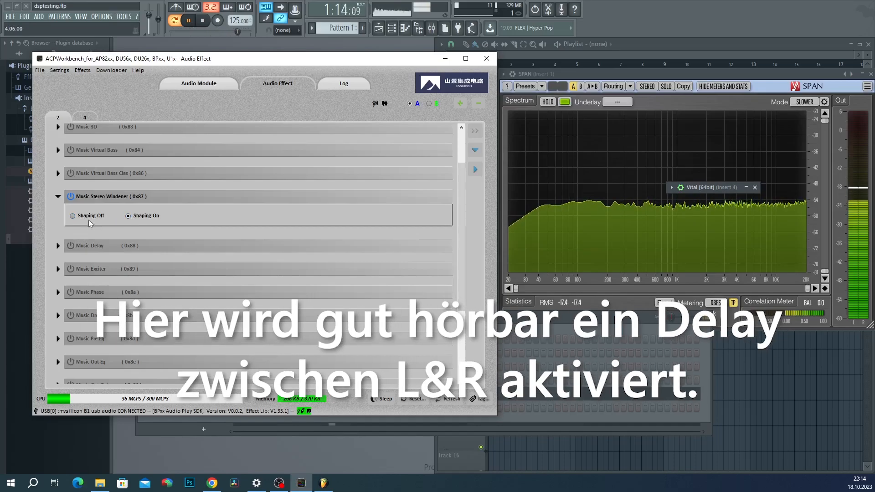
Step: Enable Music Stereo Windener and audition it with Shaping set to Off
{"action": "scroll", "coordinate": [137, 217], "scroll_direction": "up", "scroll_amount": 1}
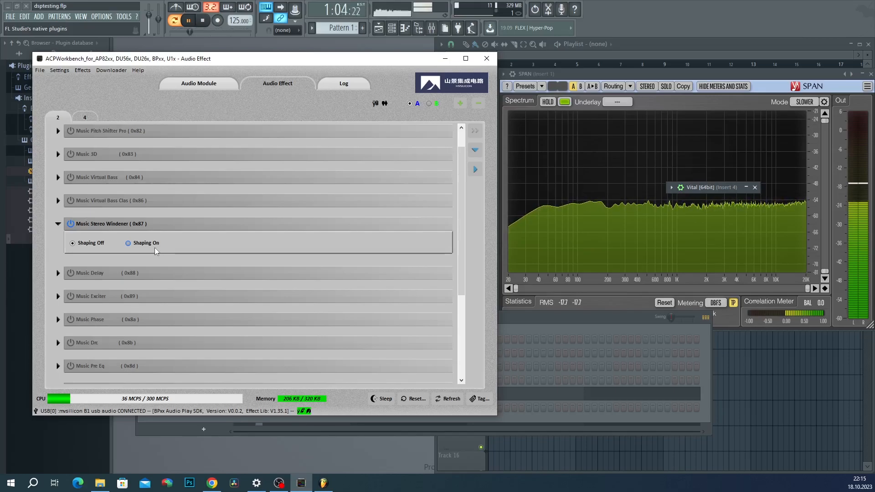
{"action": "left_click", "coordinate": [72, 225]}
{"action": "scroll", "coordinate": [62, 219], "scroll_direction": "down", "scroll_amount": 2}
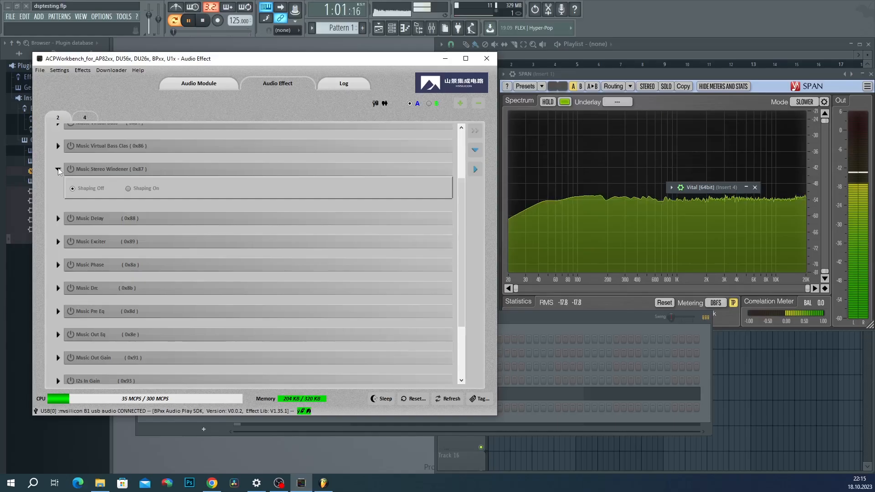
Step: Collapse Stereo Widener, then expand Music Delay and switch it on at 23ms
{"action": "left_click", "coordinate": [58, 169]}
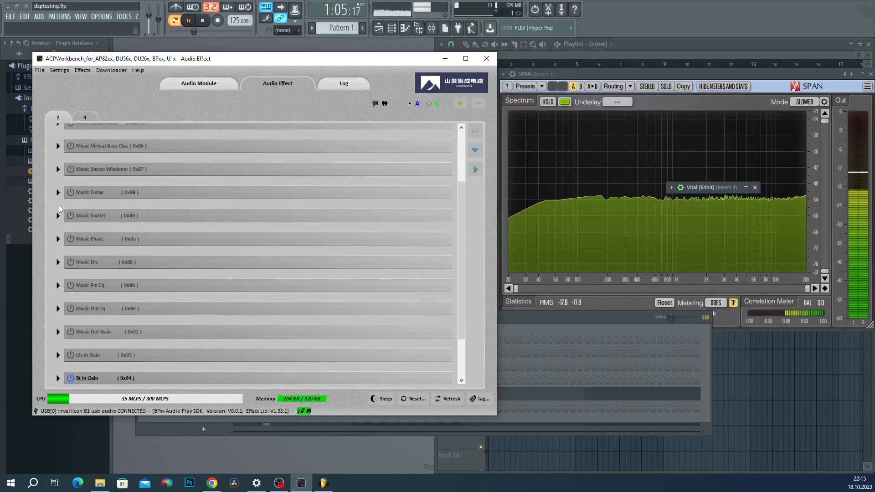
{"action": "left_click", "coordinate": [58, 192]}
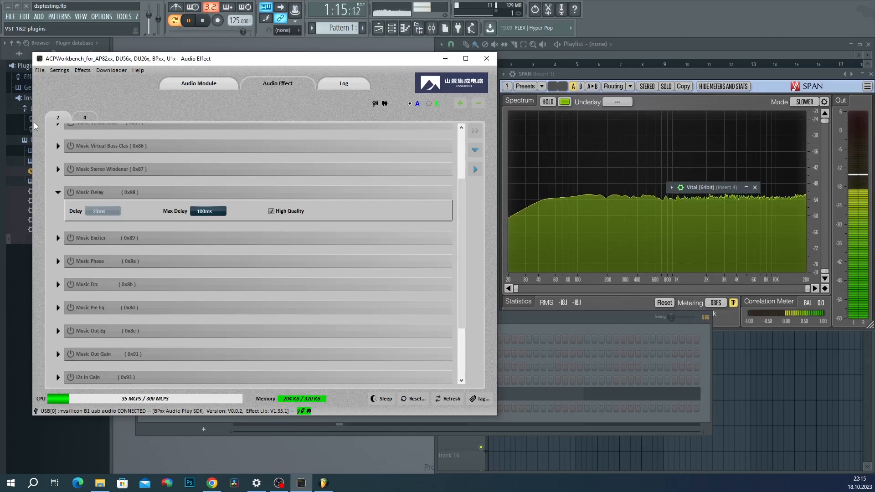
{"action": "left_click", "coordinate": [68, 193]}
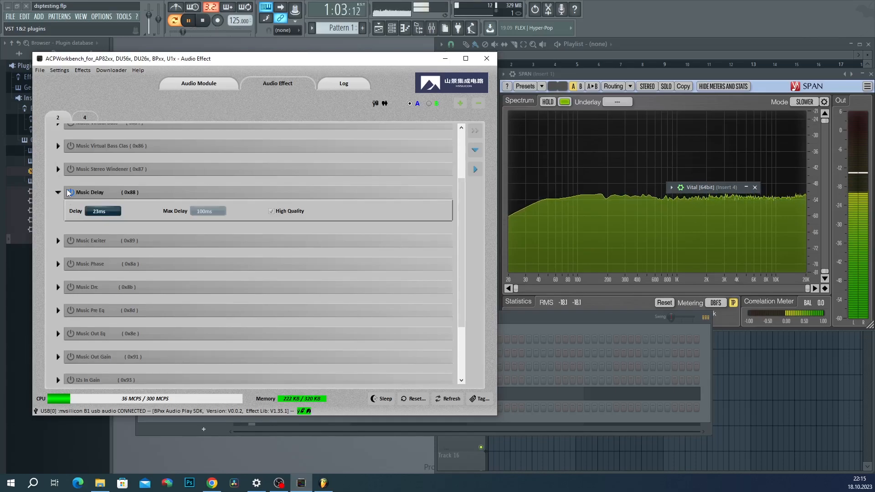
Step: Try Max Delay values of 1000, 3000 and 8000 ms, then collapse Music Delay
{"action": "key", "text": "Tab"}
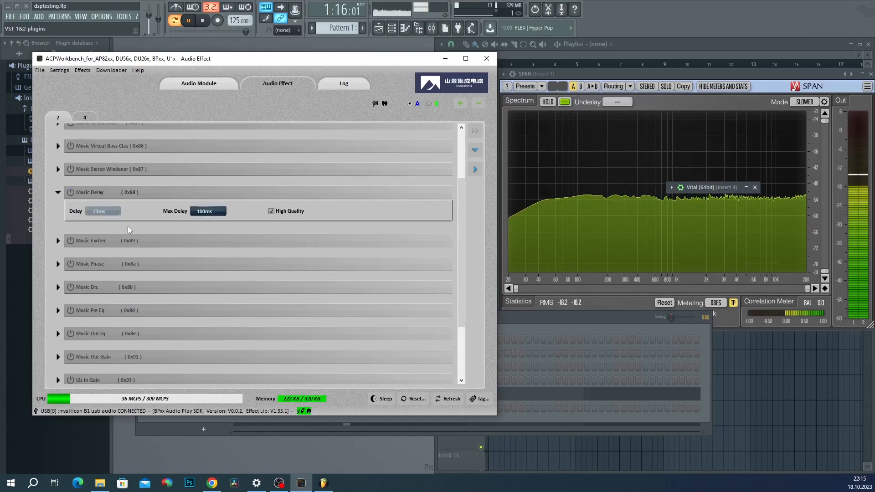
{"action": "left_click", "coordinate": [206, 210]}
{"action": "key", "text": "BackSpace"}
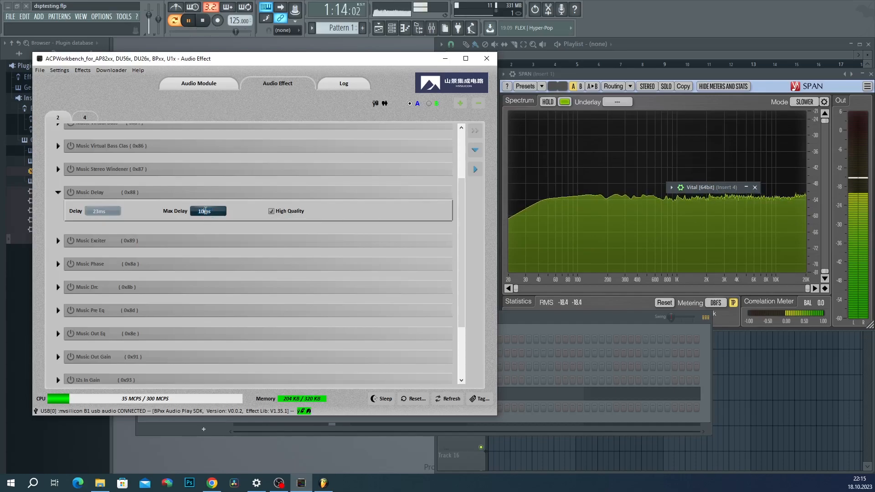
{"action": "type", "text": "00"}
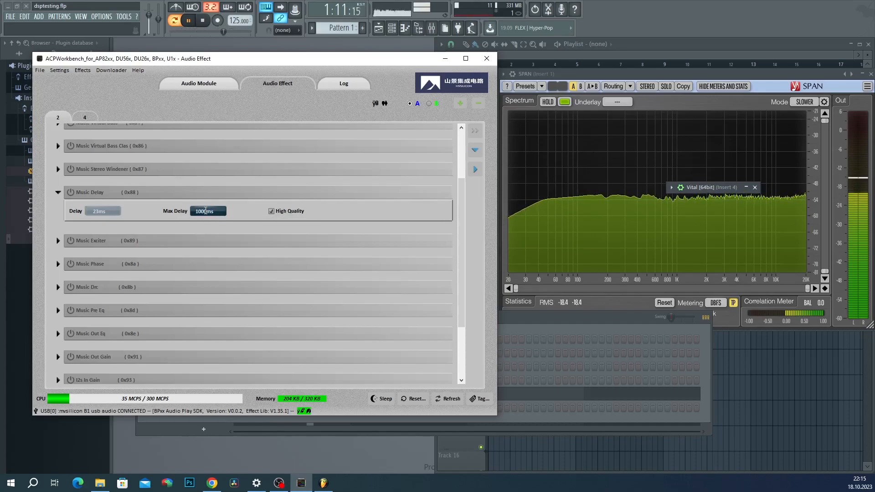
{"action": "key", "text": "BackSpace"}
{"action": "key", "text": "BackSpace"}
{"action": "key", "text": "BackSpace"}
{"action": "key", "text": "BackSpace"}
{"action": "type", "text": "3000"}
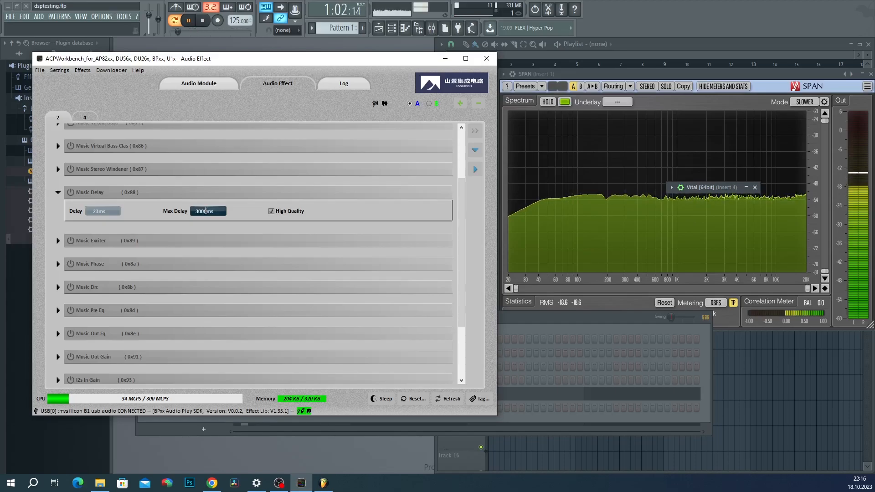
{"action": "left_click", "coordinate": [199, 211]}
{"action": "key", "text": "BackSpace"}
{"action": "type", "text": "8"}
{"action": "key", "text": "BackSpace"}
{"action": "left_click", "coordinate": [58, 192]}
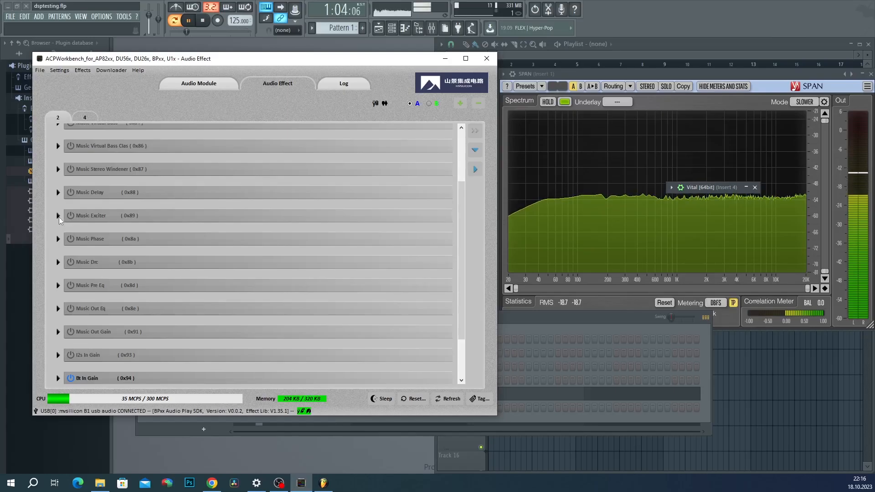
Step: Expand Music Exciter and enable it at 1000Hz cutoff, 20% dry, 50% wet
{"action": "left_click", "coordinate": [58, 216]}
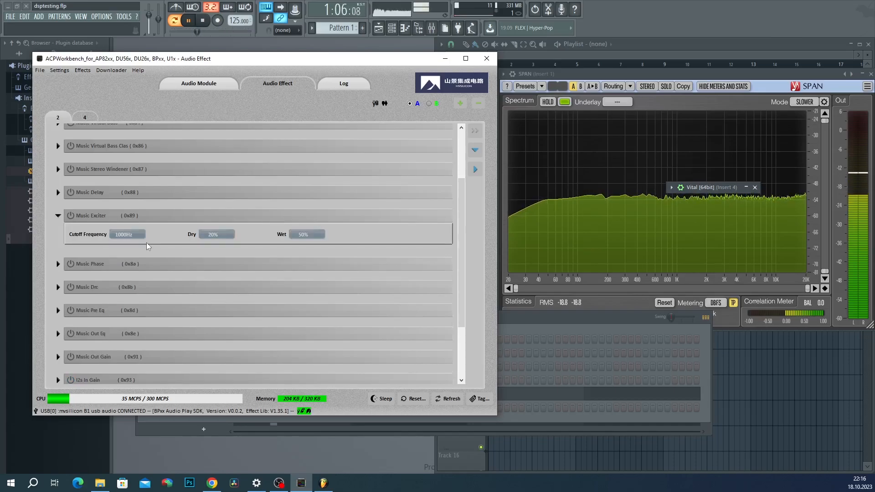
{"action": "left_click", "coordinate": [72, 216]}
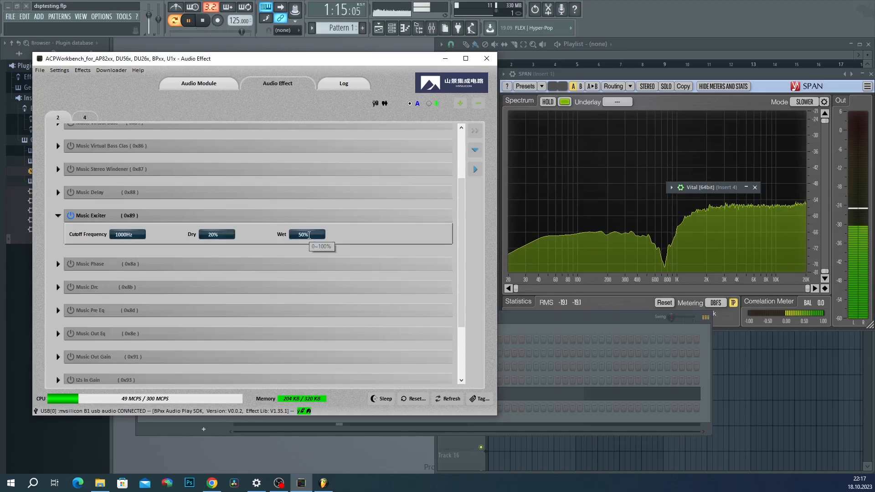
Step: Set the exciter's Dry mix to 0%, then change it to 100%
{"action": "left_click_drag", "start_coordinate": [222, 235], "coordinate": [183, 242]}
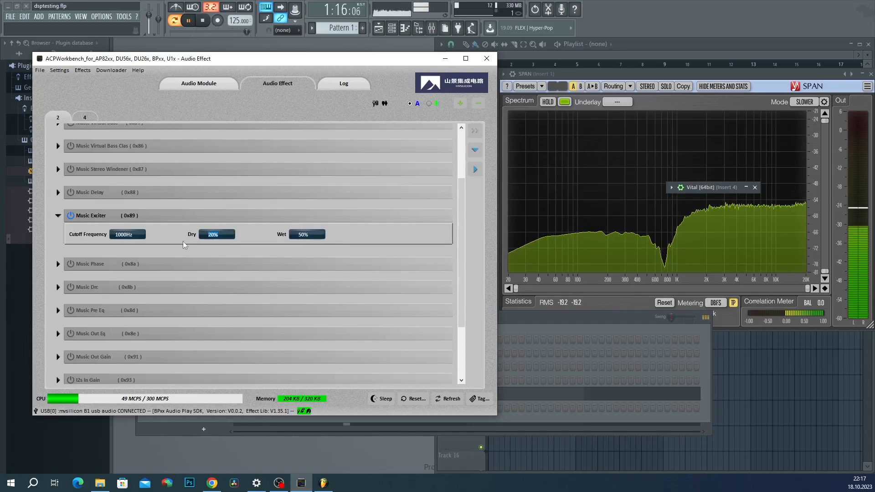
{"action": "type", "text": "0"}
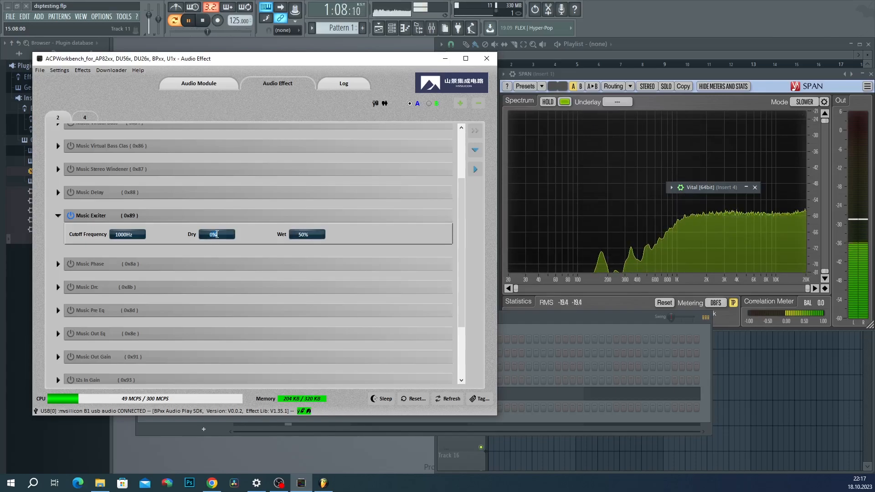
{"action": "type", "text": "100"}
{"action": "key", "text": "Return"}
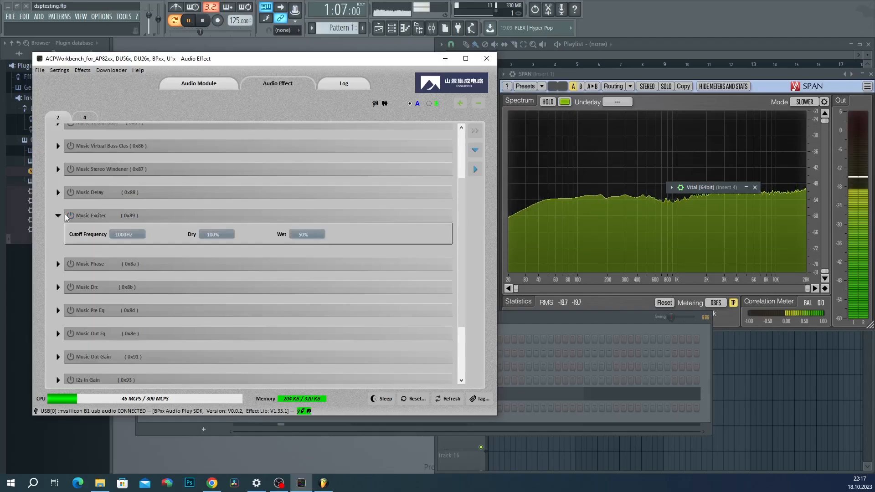
Step: Collapse Music Exciter, then enable Music Phase with a 180 Degrees phase difference
{"action": "left_click", "coordinate": [58, 218]}
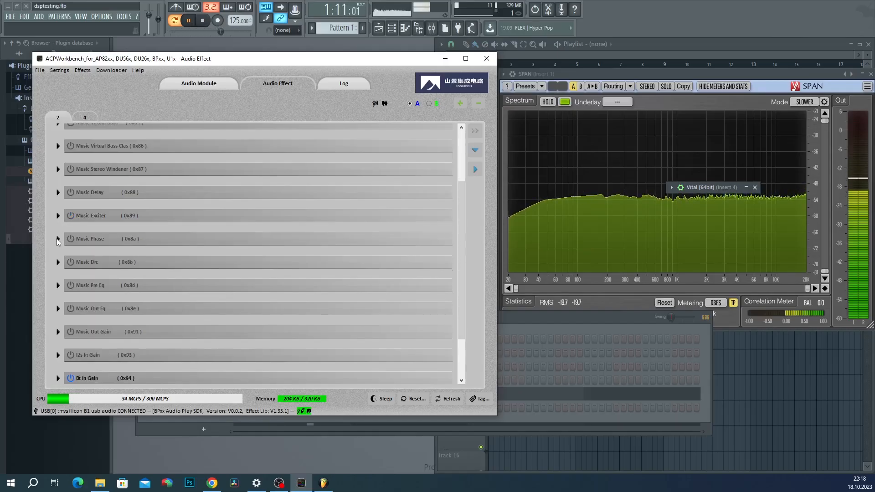
{"action": "left_click", "coordinate": [58, 239]}
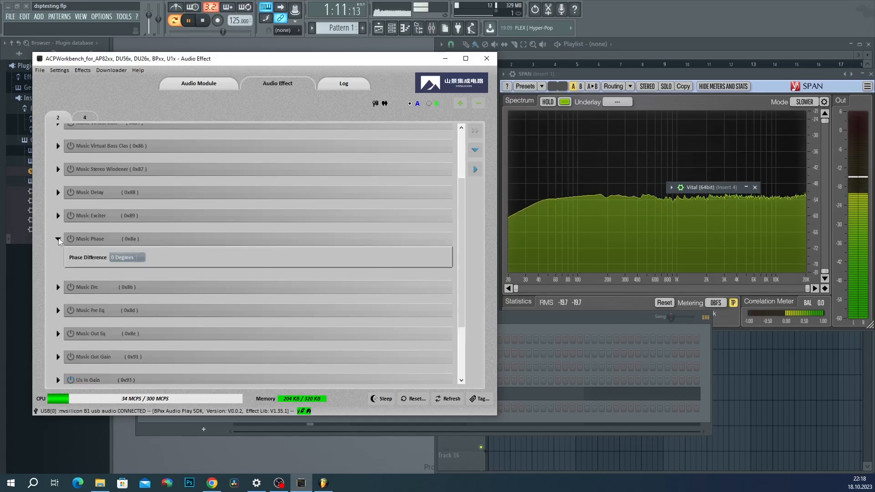
{"action": "left_click", "coordinate": [71, 239]}
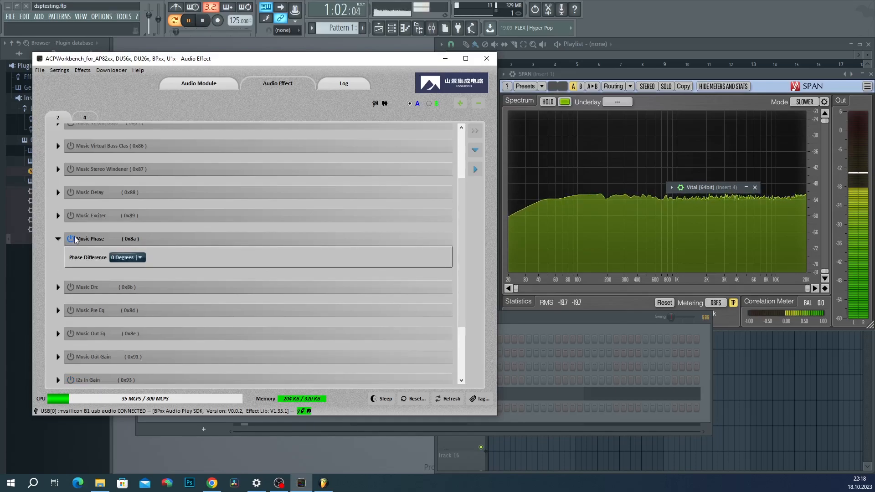
{"action": "left_click", "coordinate": [124, 259]}
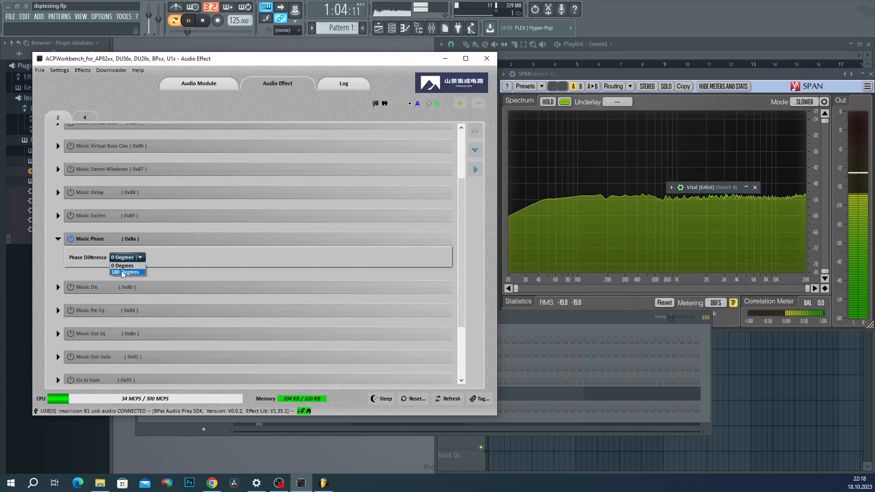
{"action": "left_click", "coordinate": [122, 272]}
Step: Bring FL Studio's spectrum analysers forward and move the Vital window out of the way
{"action": "left_click", "coordinate": [672, 187]}
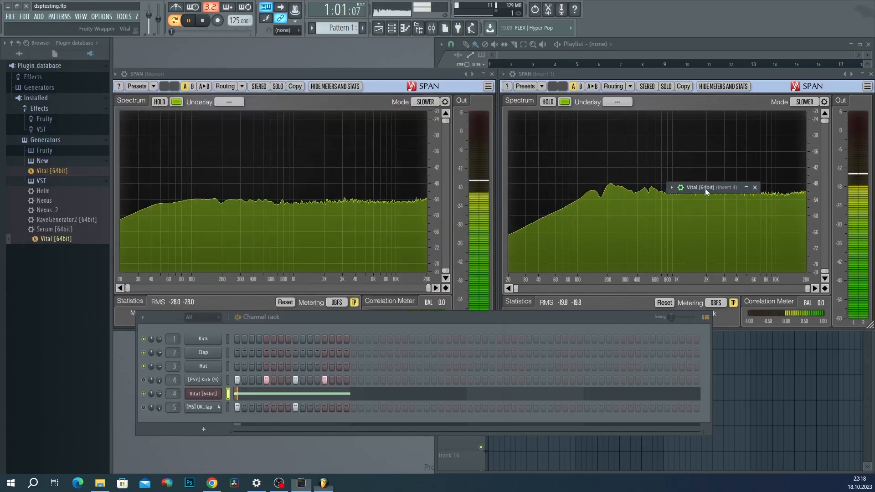
{"action": "left_click_drag", "start_coordinate": [704, 188], "coordinate": [747, 111]}
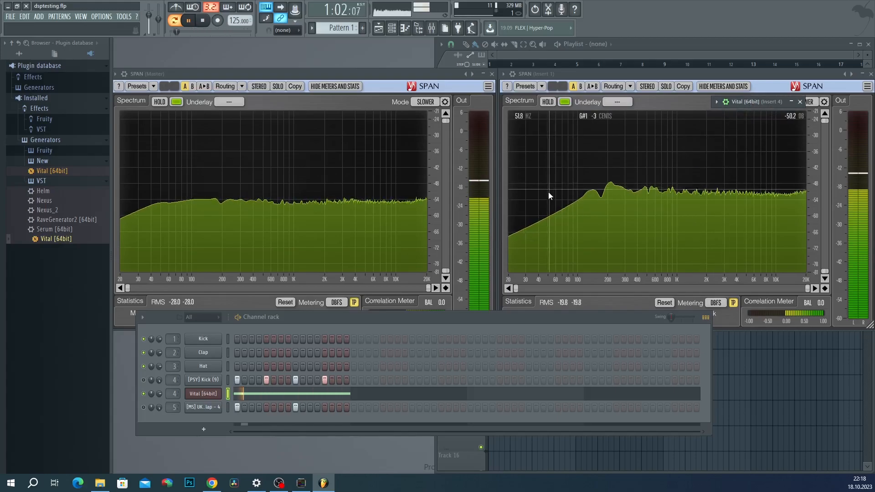
{"action": "left_click", "coordinate": [331, 485]}
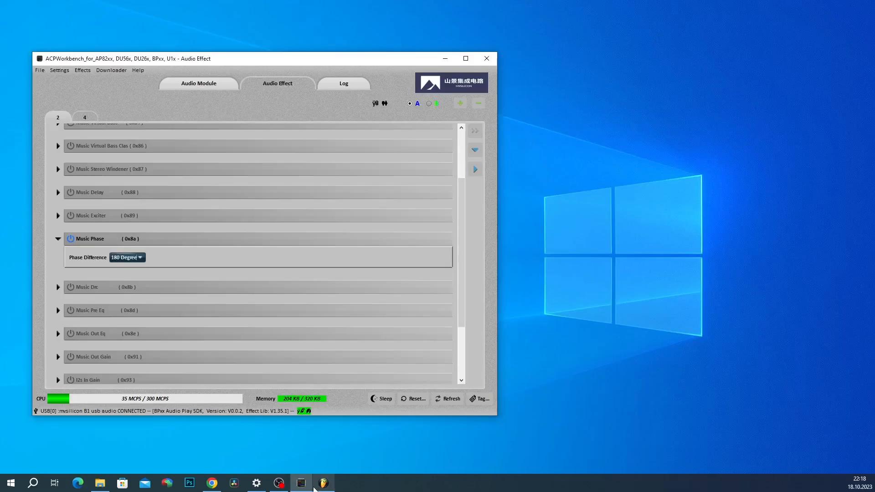
{"action": "left_click", "coordinate": [315, 488]}
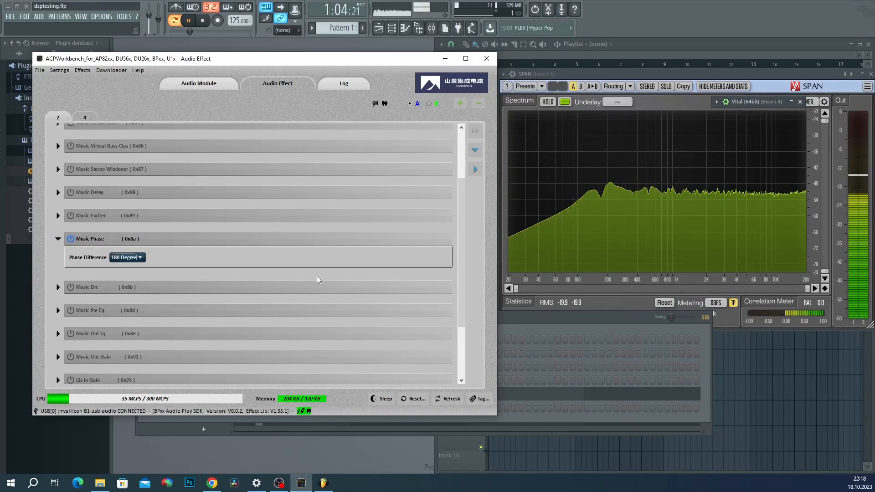
Step: Review the phase difference choices again, then switch Music Phase off
{"action": "left_click", "coordinate": [120, 258]}
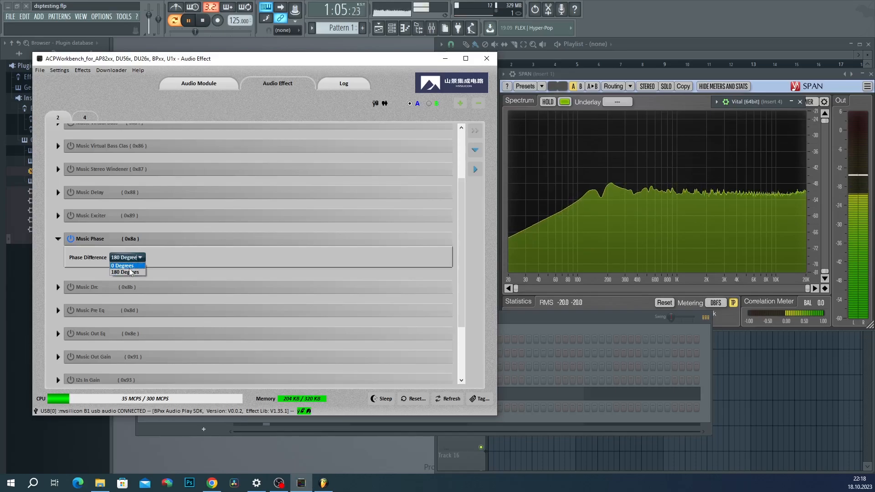
{"action": "left_click", "coordinate": [128, 261]}
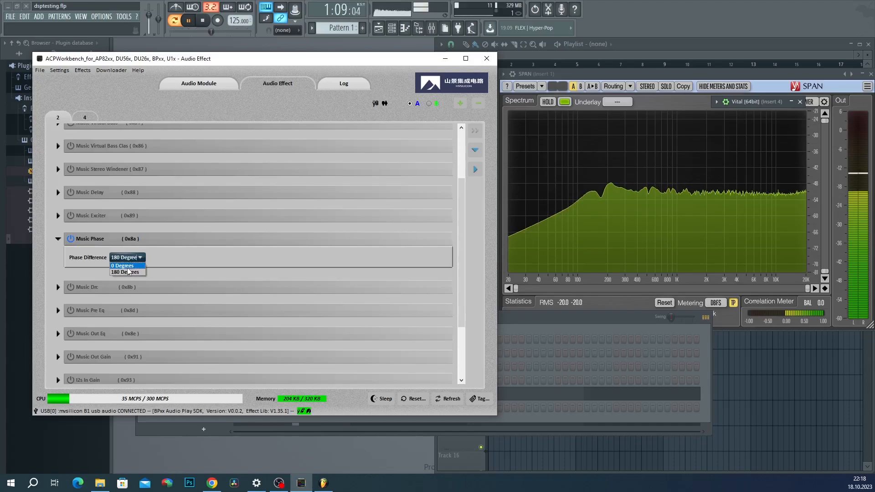
{"action": "left_click", "coordinate": [67, 241]}
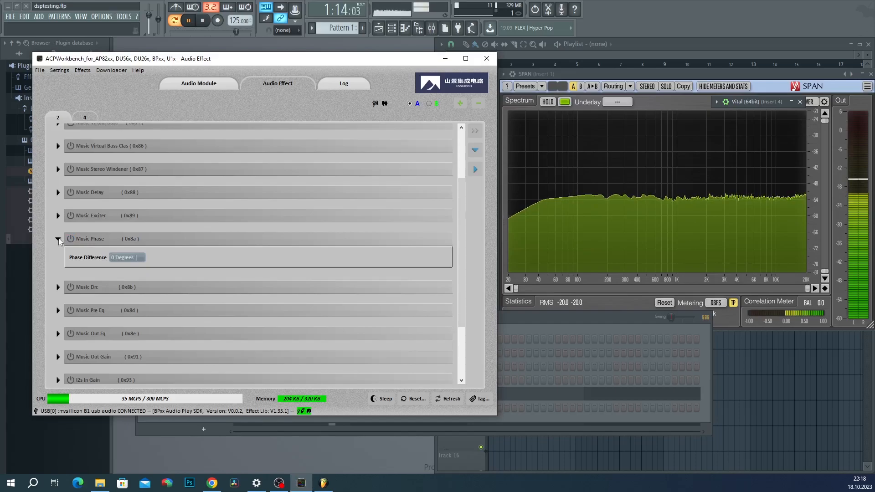
{"action": "scroll", "coordinate": [60, 248], "scroll_direction": "down", "scroll_amount": 3}
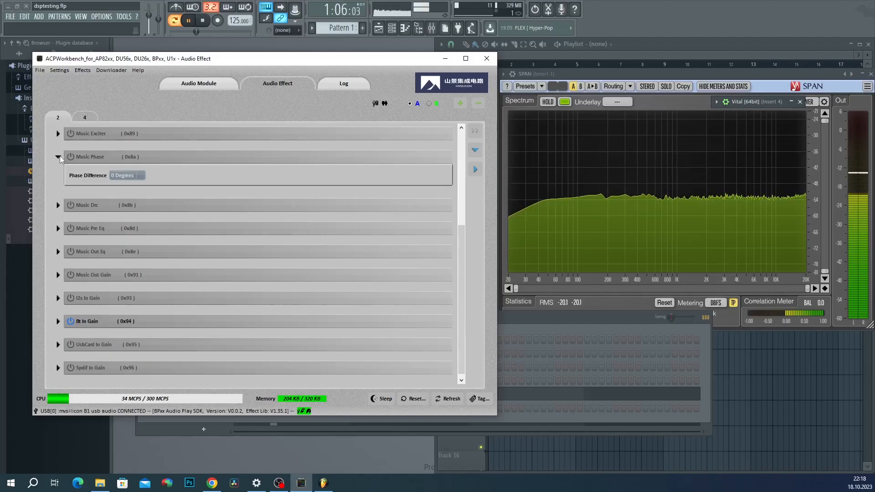
Step: Collapse Music Phase, enable Music Drc and set DRC Mode to 2 Band (Butter., order=1)
{"action": "left_click", "coordinate": [59, 157]}
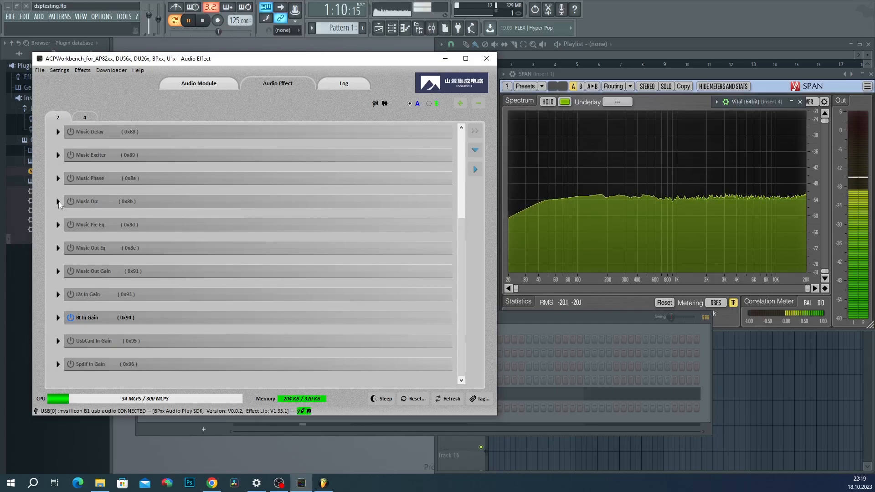
{"action": "left_click", "coordinate": [58, 201]}
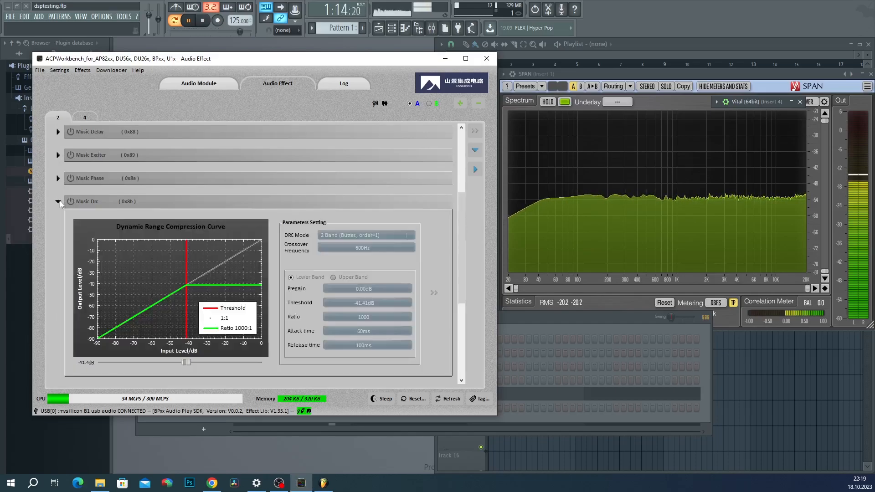
{"action": "left_click", "coordinate": [74, 202]}
{"action": "left_click", "coordinate": [404, 236]}
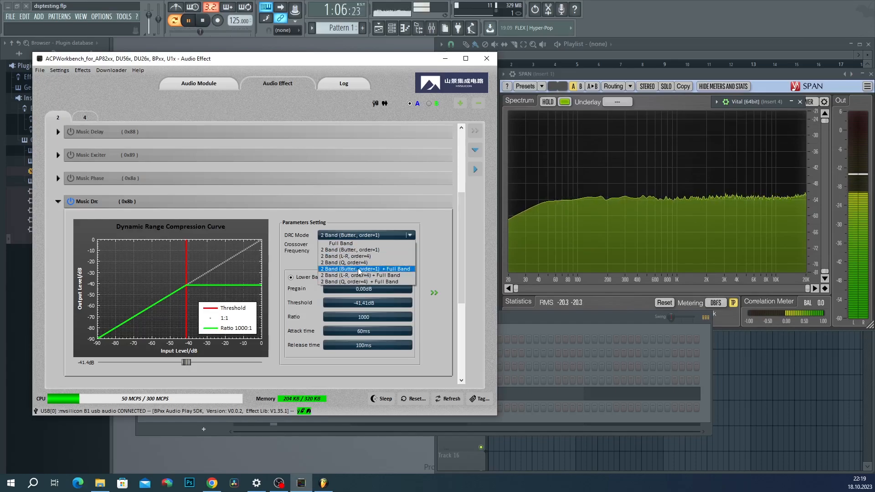
{"action": "left_click", "coordinate": [399, 283]}
{"action": "left_click", "coordinate": [378, 235]}
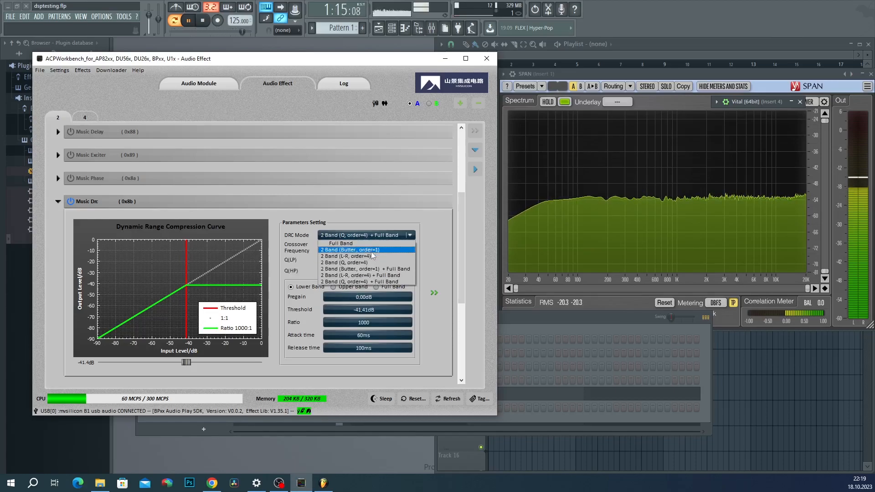
{"action": "left_click", "coordinate": [371, 243]}
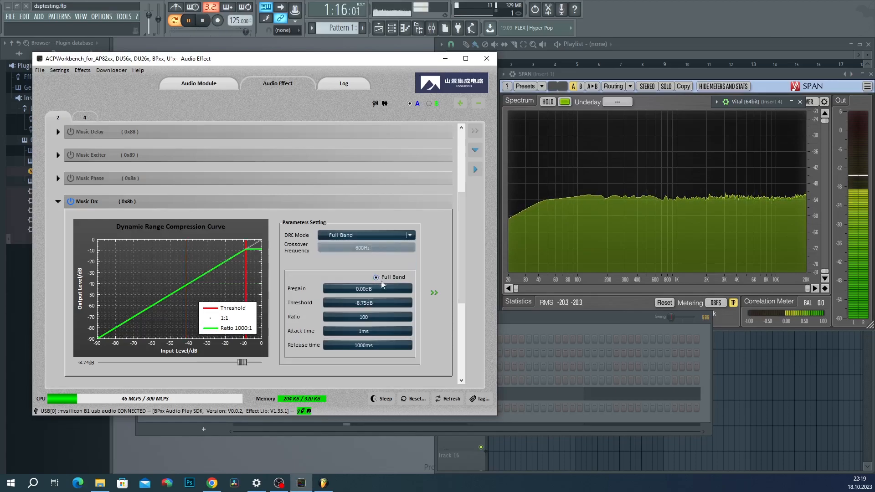
{"action": "left_click", "coordinate": [378, 237]}
{"action": "left_click", "coordinate": [373, 252]}
Step: Inspect the upper and lower band settings, keeping the crossover at 600Hz
{"action": "left_click", "coordinate": [342, 277]}
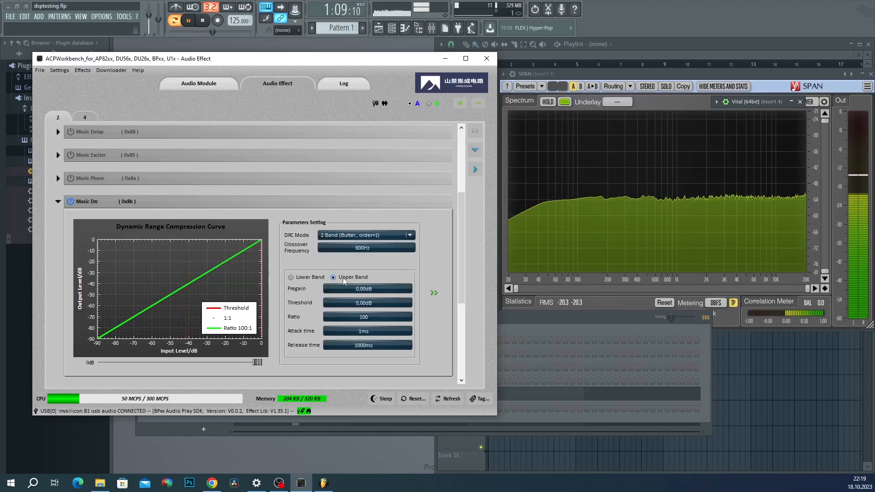
{"action": "left_click", "coordinate": [291, 277]}
{"action": "double_click", "coordinate": [391, 248]}
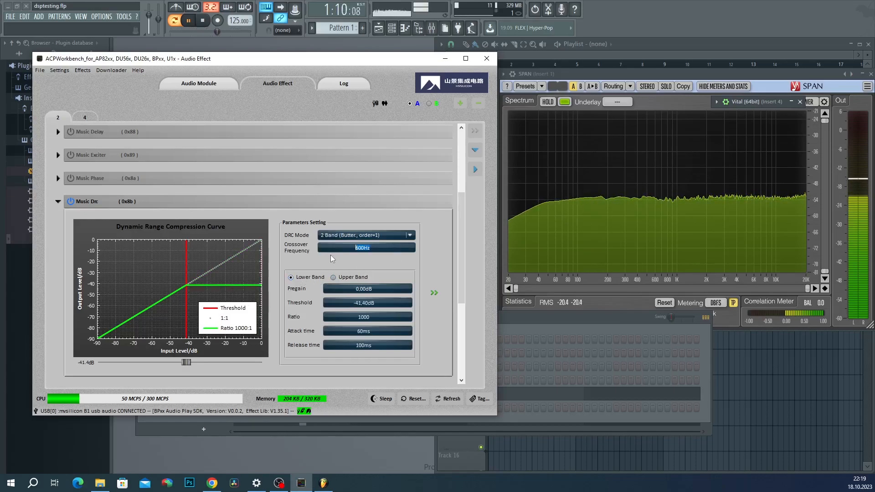
{"action": "left_click", "coordinate": [359, 249]}
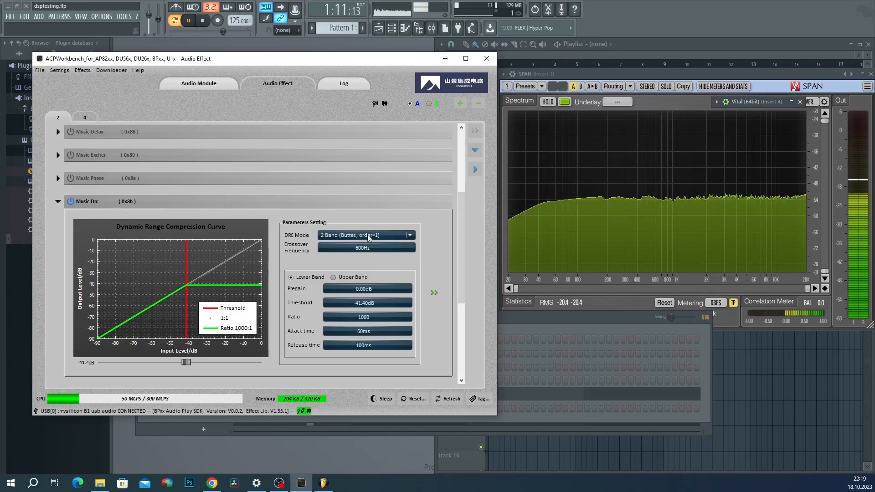
{"action": "double_click", "coordinate": [368, 236]}
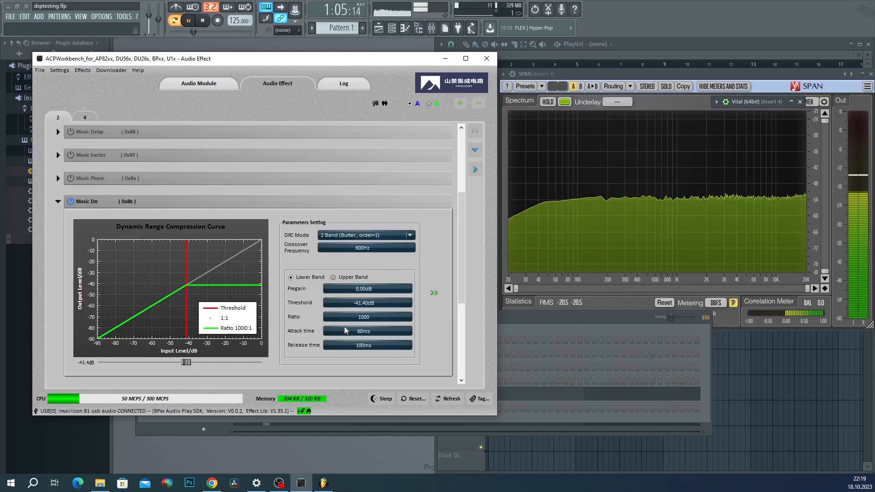
Step: Raise the lower-band threshold to about -31.3dB and reposition the window beside FL Studio's analysers
{"action": "left_click_drag", "start_coordinate": [185, 362], "coordinate": [204, 363]}
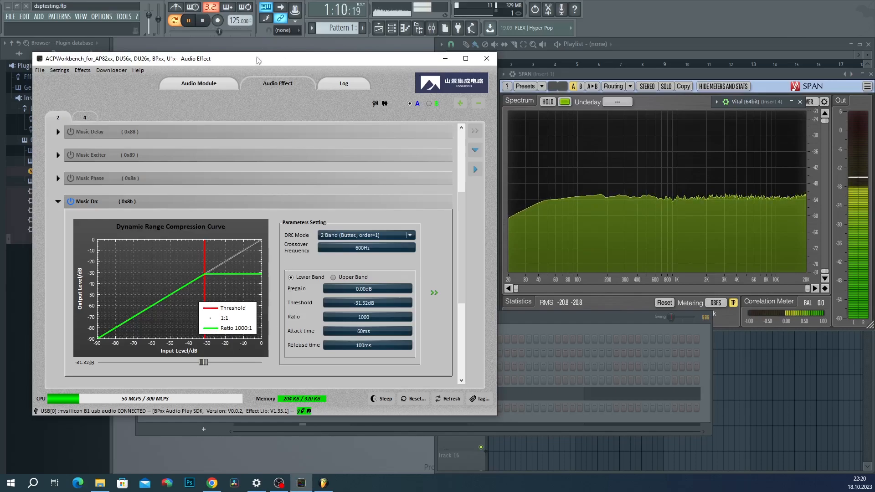
{"action": "left_click_drag", "start_coordinate": [257, 60], "coordinate": [219, 42]}
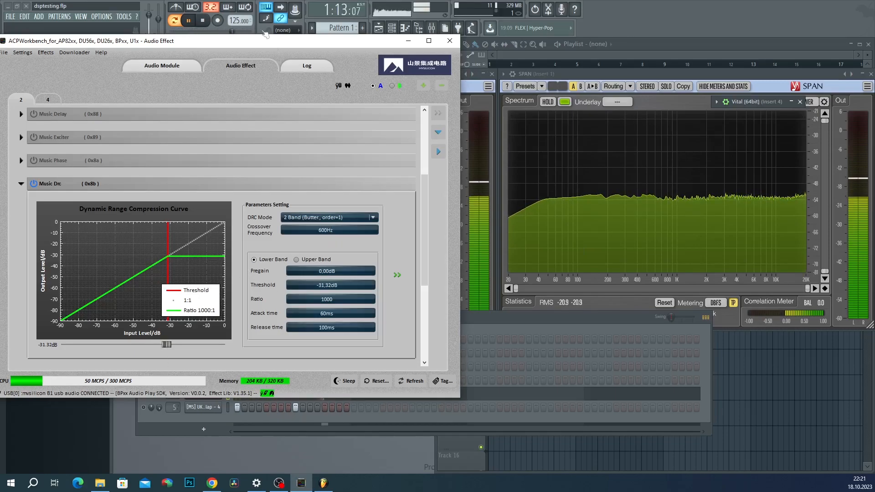
{"action": "left_click_drag", "start_coordinate": [241, 43], "coordinate": [323, 58]}
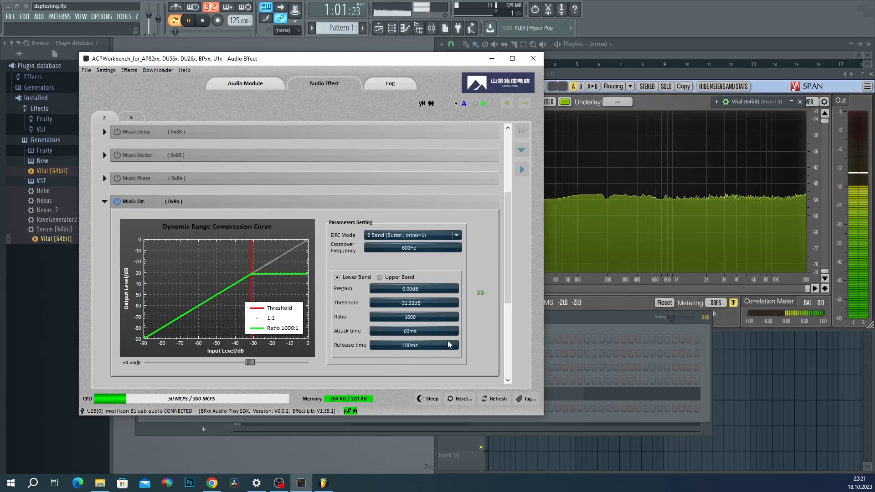
{"action": "left_click_drag", "start_coordinate": [357, 62], "coordinate": [332, 404]}
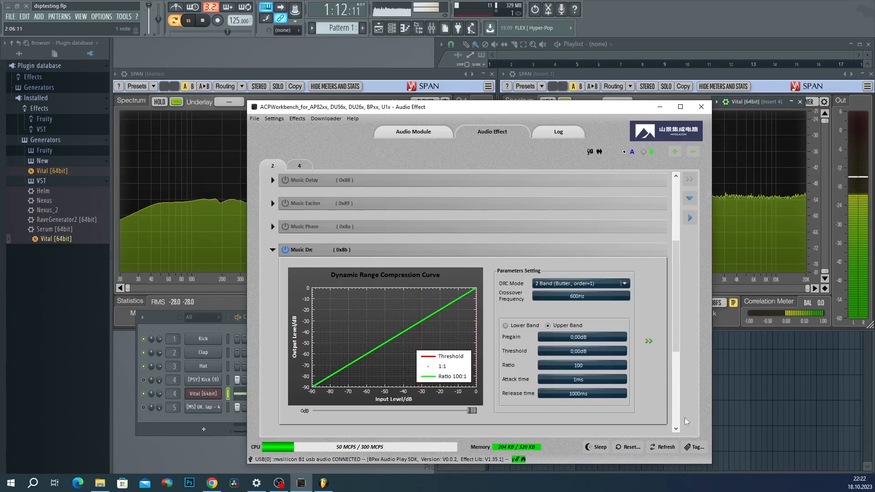
Step: Set the Music Drc lower band's release time to 1000ms
{"action": "left_click", "coordinate": [518, 326]}
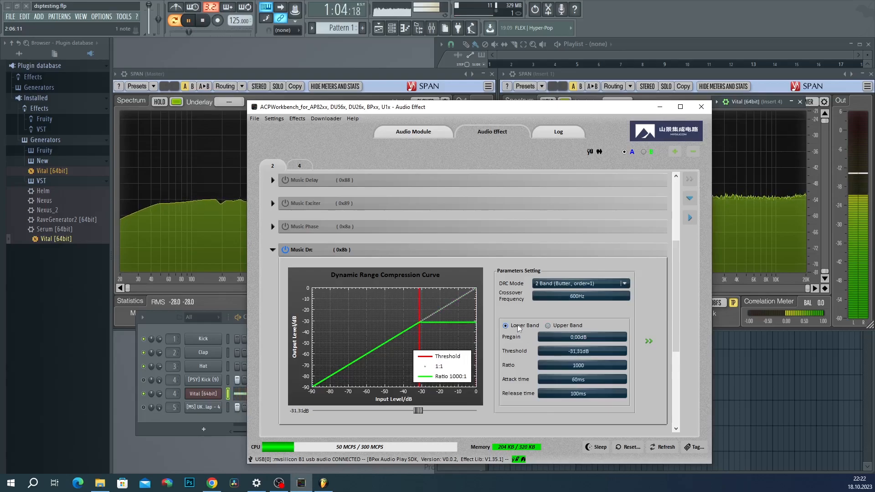
{"action": "double_click", "coordinate": [585, 395]}
{"action": "left_click", "coordinate": [586, 414]}
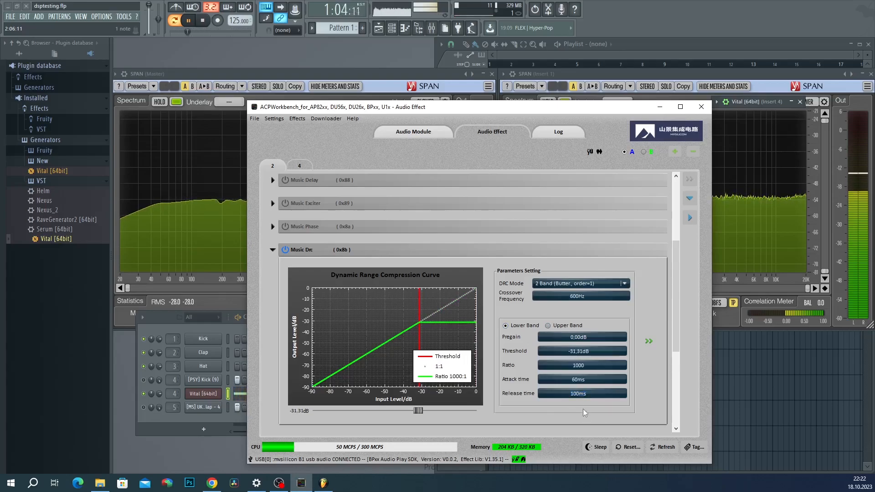
{"action": "mouse_move", "coordinate": [578, 395]}
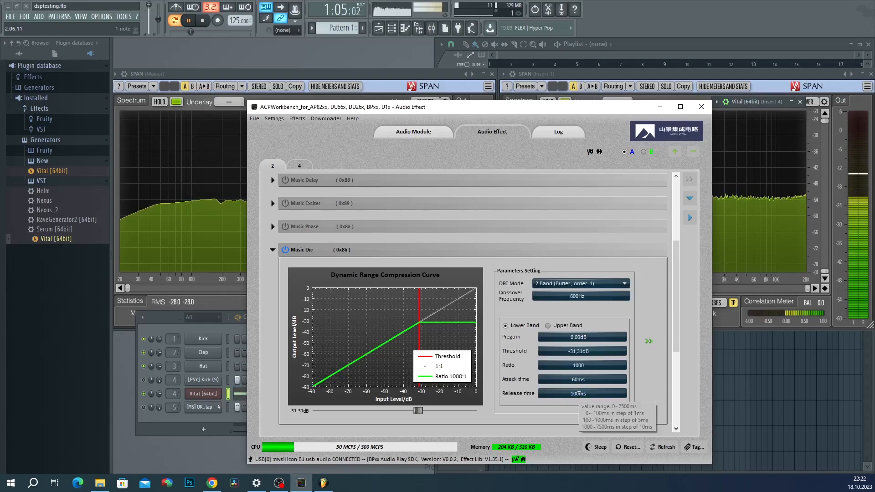
{"action": "left_click", "coordinate": [581, 394]}
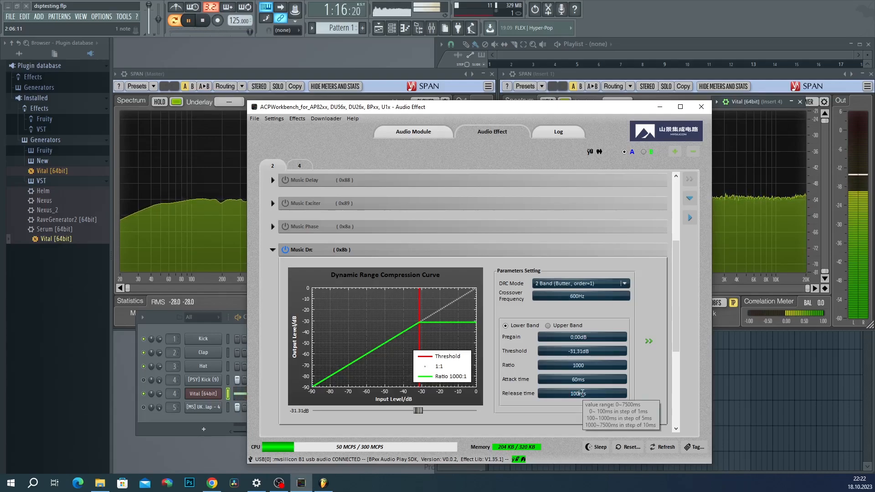
{"action": "double_click", "coordinate": [583, 393]}
{"action": "type", "text": "1000"}
{"action": "key", "text": "Return"}
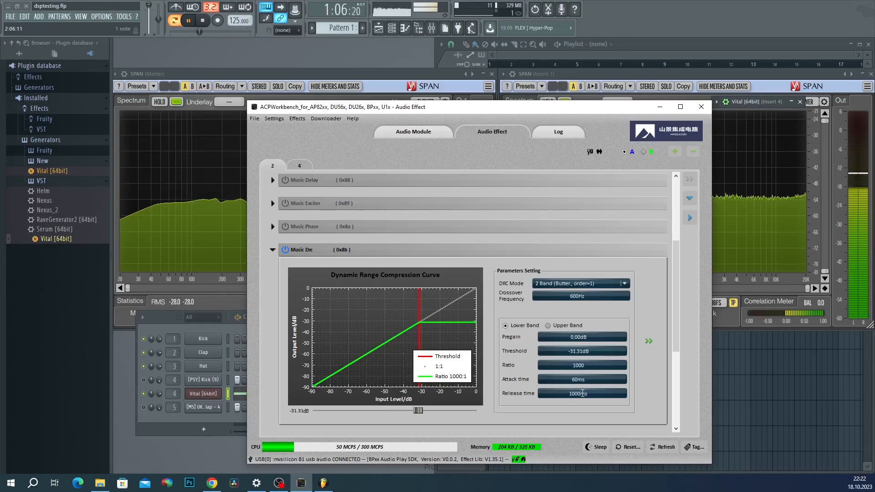
Step: Hide ACPWorkbench to monitor FL Studio, then restore it and open the DRC mode list
{"action": "left_click", "coordinate": [659, 107]}
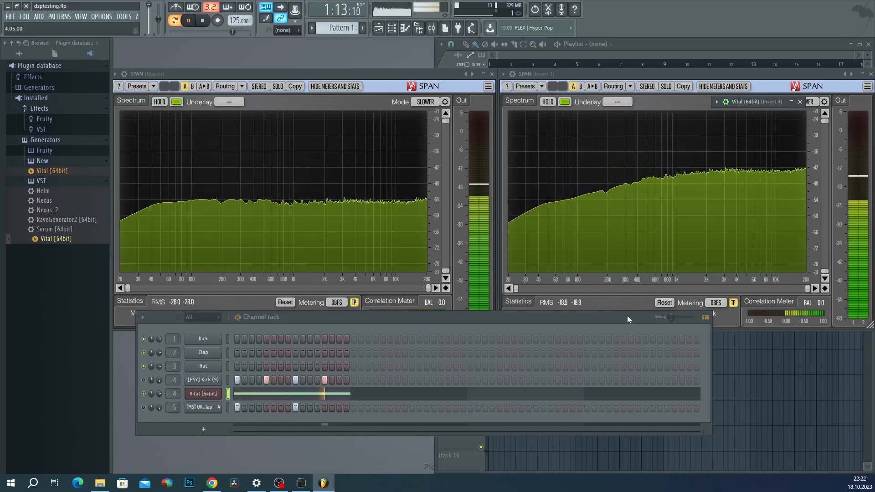
{"action": "left_click", "coordinate": [302, 483]}
{"action": "left_click", "coordinate": [581, 283]}
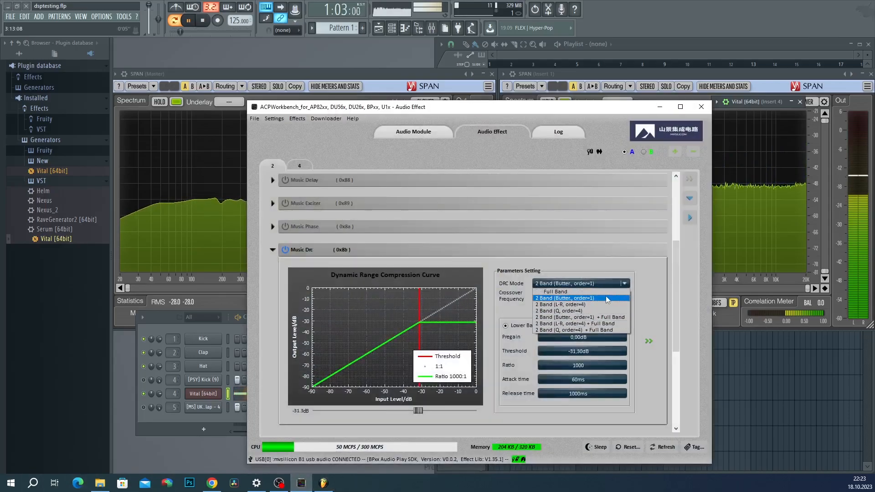
{"action": "left_click", "coordinate": [603, 280]}
{"action": "left_click", "coordinate": [605, 283]}
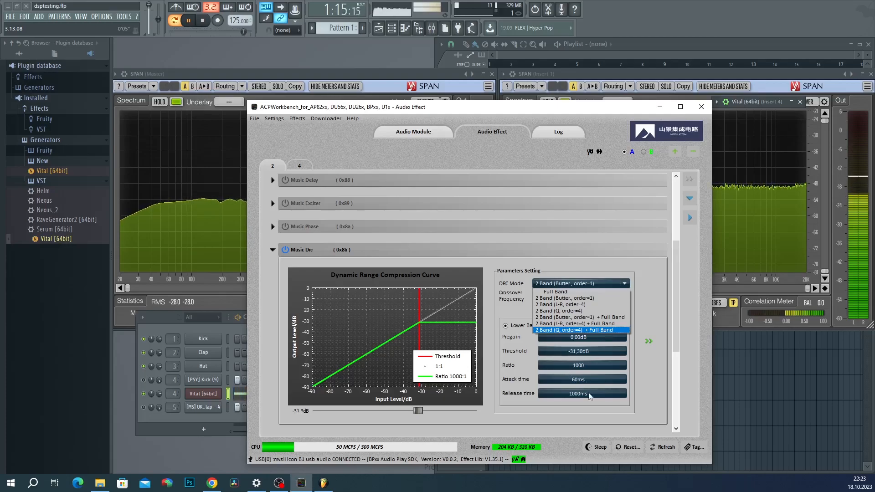
{"action": "left_click", "coordinate": [568, 298]}
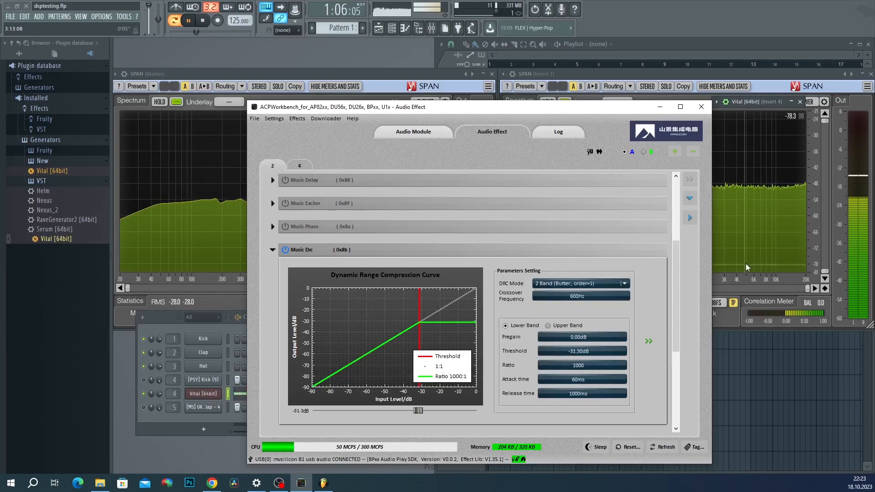
{"action": "left_click_drag", "start_coordinate": [677, 263], "coordinate": [677, 282]}
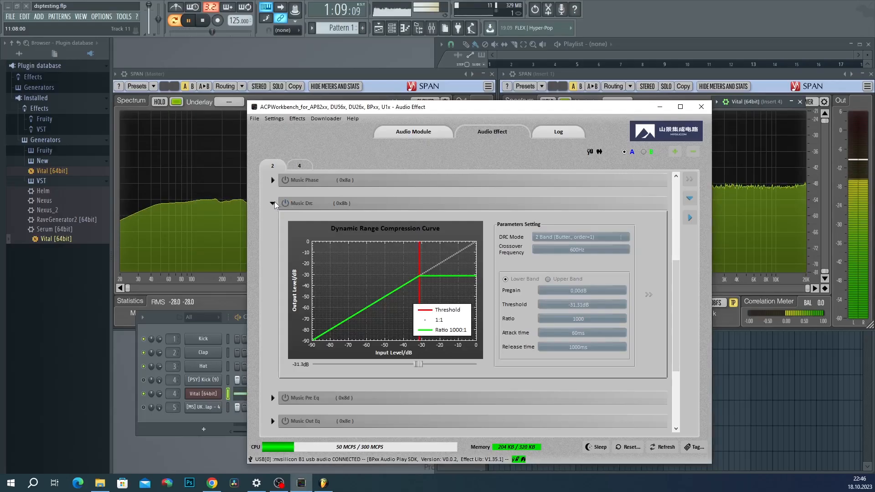
Step: Collapse the Music Exciter row in the Audio Effect list
{"action": "left_click", "coordinate": [273, 202]}
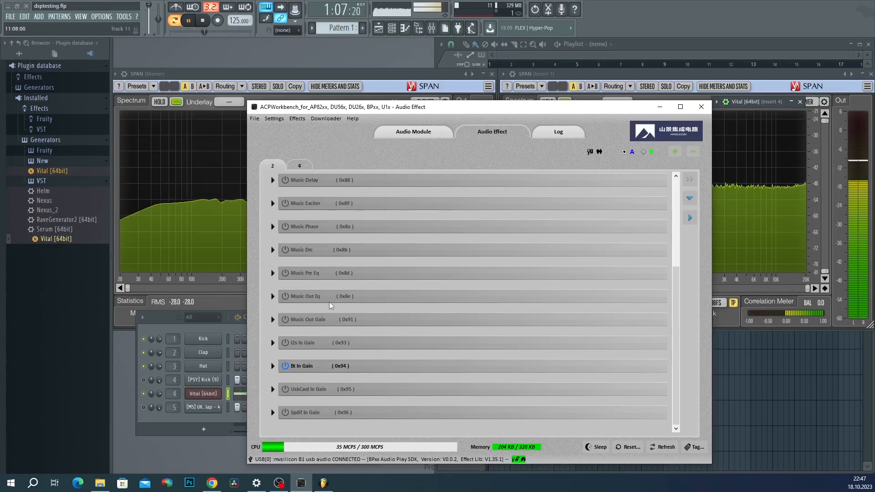
Step: Expand Music Pre Eq and Music Out Eq, briefly checking the group 4 recording effects
{"action": "left_click", "coordinate": [272, 273]}
{"action": "scroll", "coordinate": [277, 288], "scroll_direction": "down", "scroll_amount": 4}
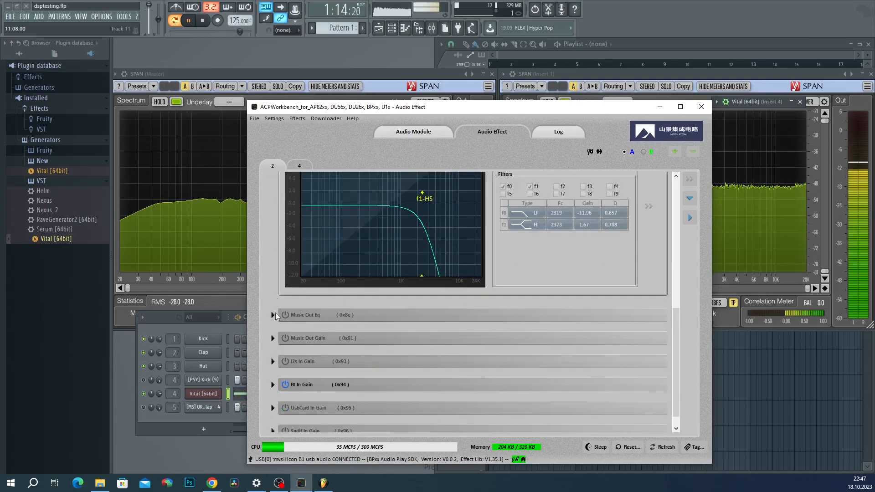
{"action": "left_click", "coordinate": [273, 315]}
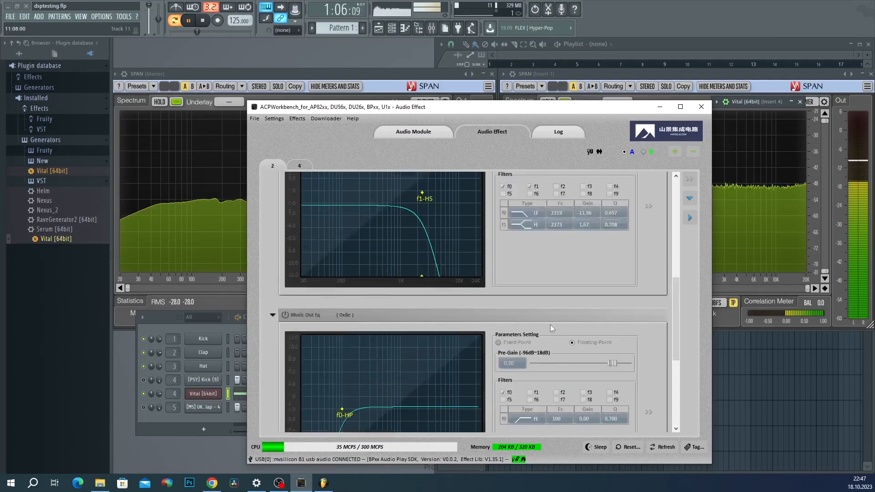
{"action": "scroll", "coordinate": [554, 326], "scroll_direction": "up", "scroll_amount": 3}
{"action": "scroll", "coordinate": [517, 277], "scroll_direction": "down", "scroll_amount": 3}
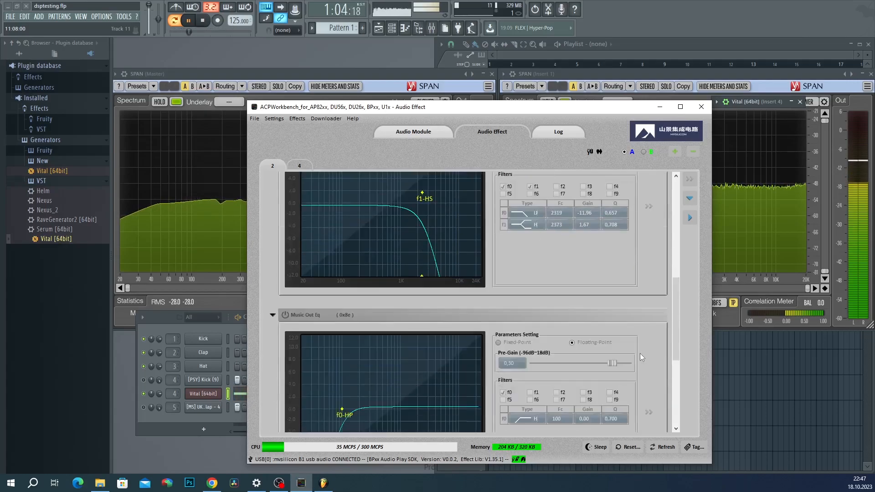
{"action": "scroll", "coordinate": [593, 338], "scroll_direction": "up", "scroll_amount": 3}
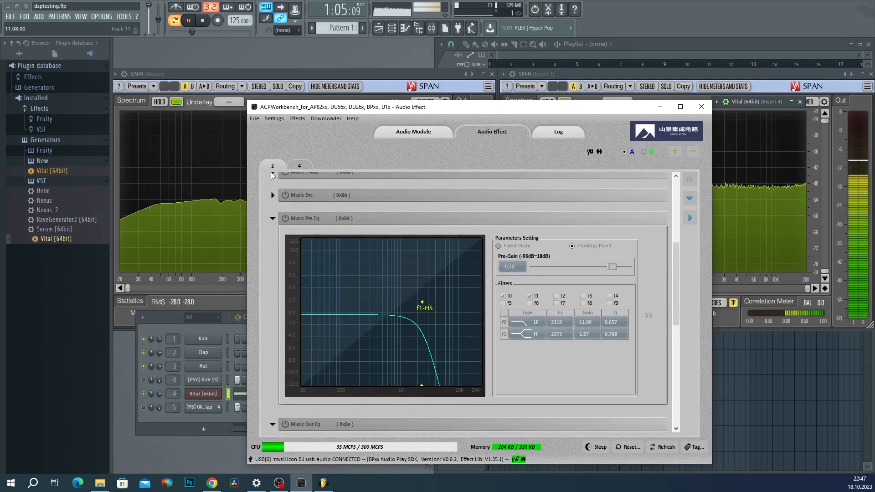
{"action": "left_click", "coordinate": [291, 167]}
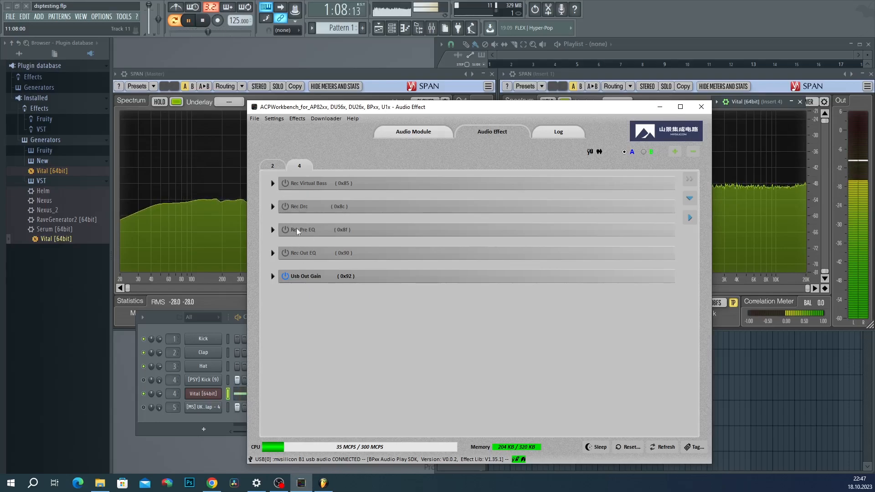
{"action": "left_click", "coordinate": [274, 169]}
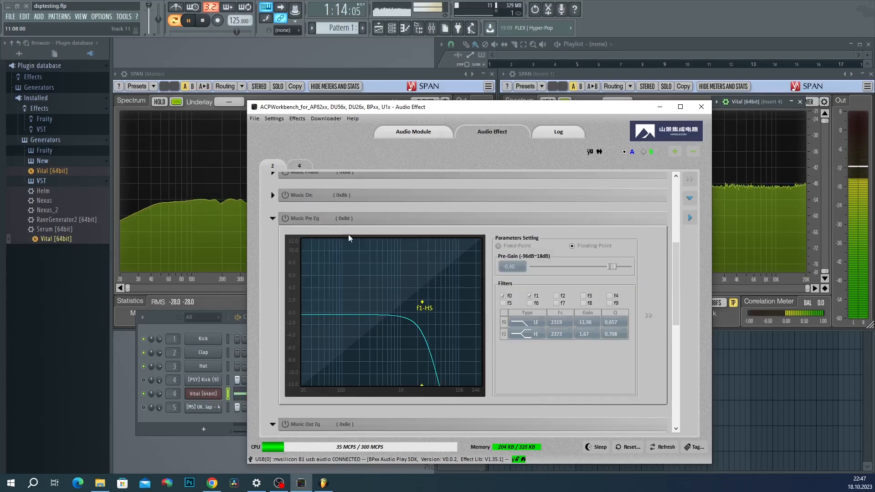
{"action": "scroll", "coordinate": [356, 259], "scroll_direction": "up", "scroll_amount": 2}
{"action": "scroll", "coordinate": [356, 259], "scroll_direction": "down", "scroll_amount": 1}
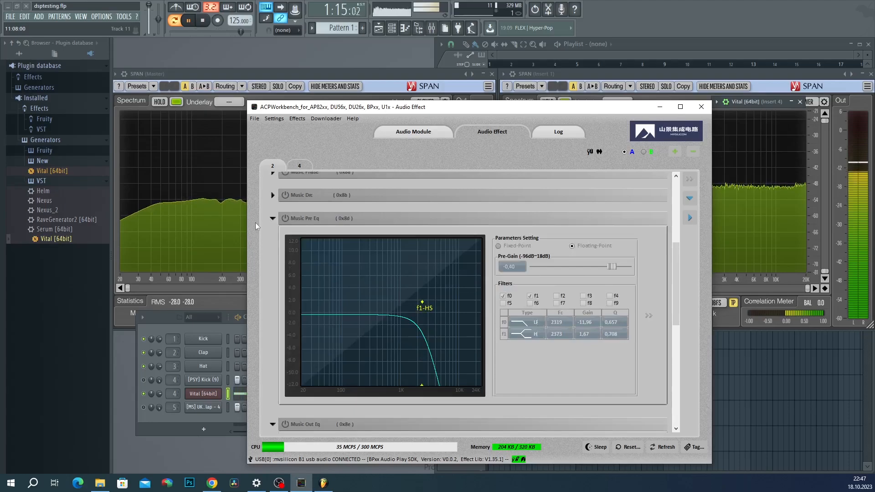
Step: Turn on Music Pre Eq and shift the Audio Effect window left beside FL Studio's analyser
{"action": "left_click", "coordinate": [286, 219]}
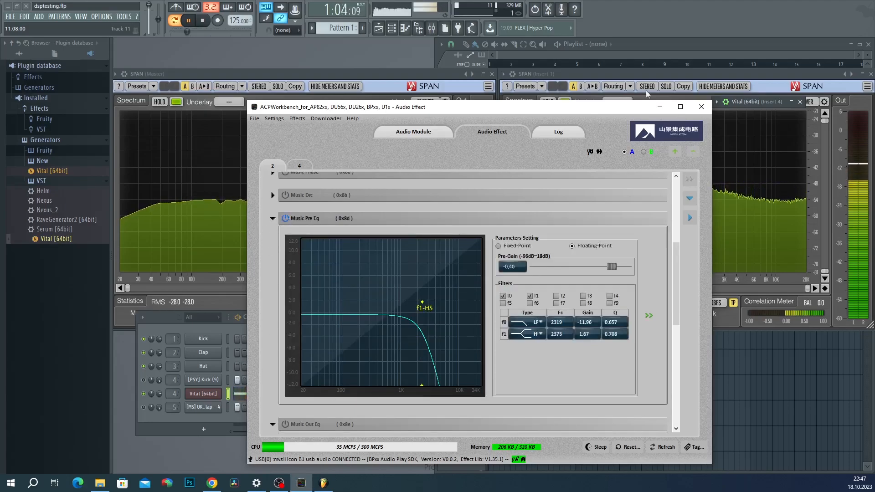
{"action": "left_click_drag", "start_coordinate": [600, 110], "coordinate": [491, 73]}
{"action": "left_click_drag", "start_coordinate": [403, 75], "coordinate": [334, 90]}
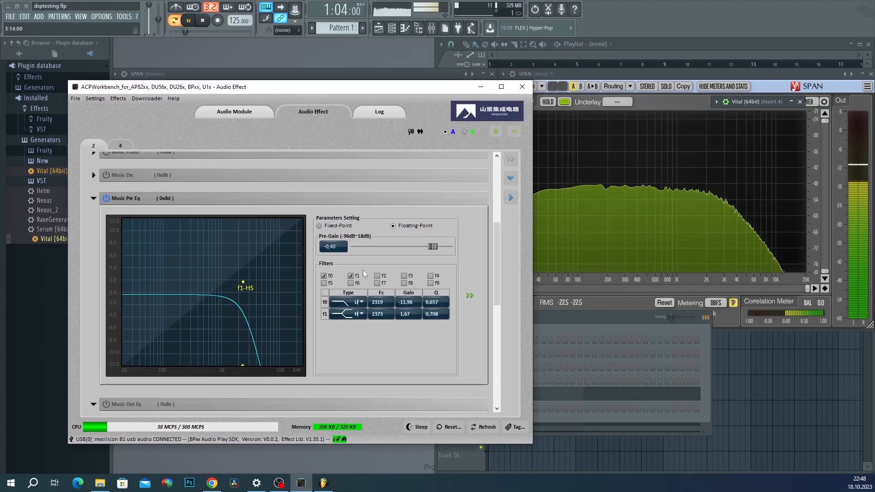
Step: Open the Pre Eq curve in an enlarged Parametric Equalizer Plot window and browse the EQ List
{"action": "left_click", "coordinate": [469, 297]}
{"action": "left_click_drag", "start_coordinate": [369, 91], "coordinate": [470, 20]}
{"action": "left_click_drag", "start_coordinate": [634, 354], "coordinate": [780, 456]}
{"action": "scroll", "coordinate": [707, 182], "scroll_direction": "down", "scroll_amount": 3}
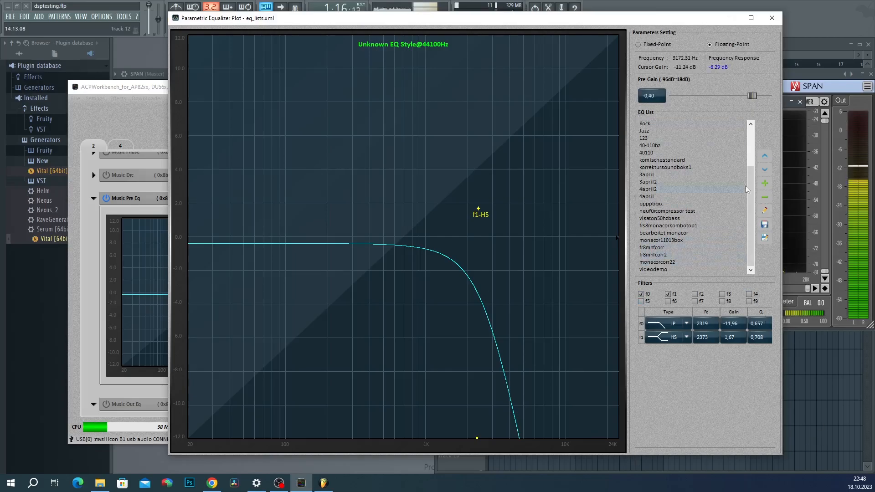
{"action": "scroll", "coordinate": [664, 223], "scroll_direction": "up", "scroll_amount": 3}
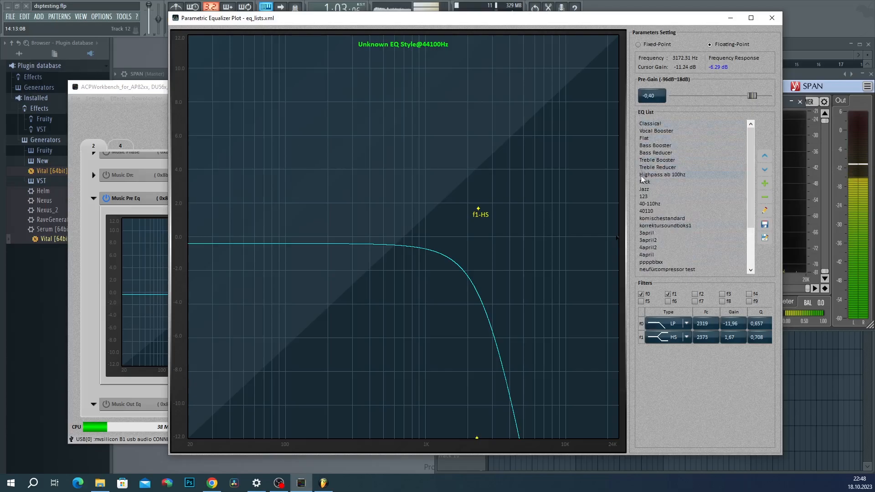
{"action": "scroll", "coordinate": [660, 209], "scroll_direction": "down", "scroll_amount": 2}
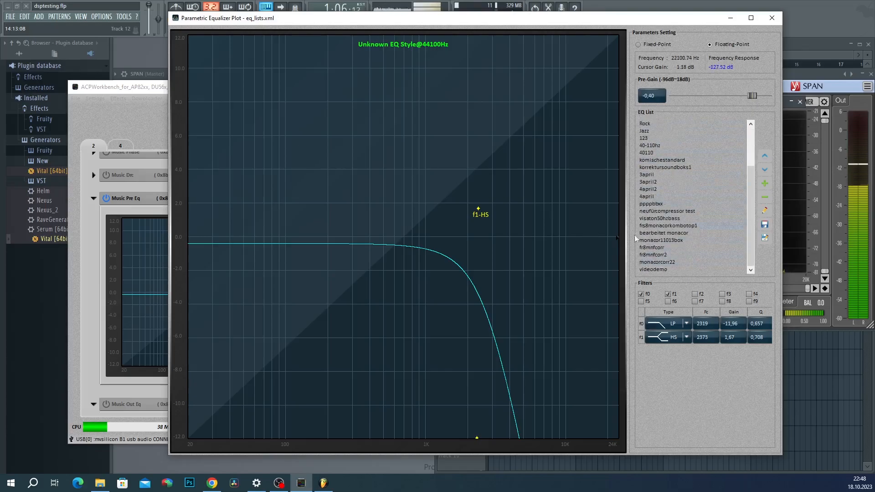
{"action": "scroll", "coordinate": [715, 245], "scroll_direction": "down", "scroll_amount": 1}
Step: Load the videodemo EQ style, answering the save prompt, then delete it
{"action": "left_click", "coordinate": [663, 270]}
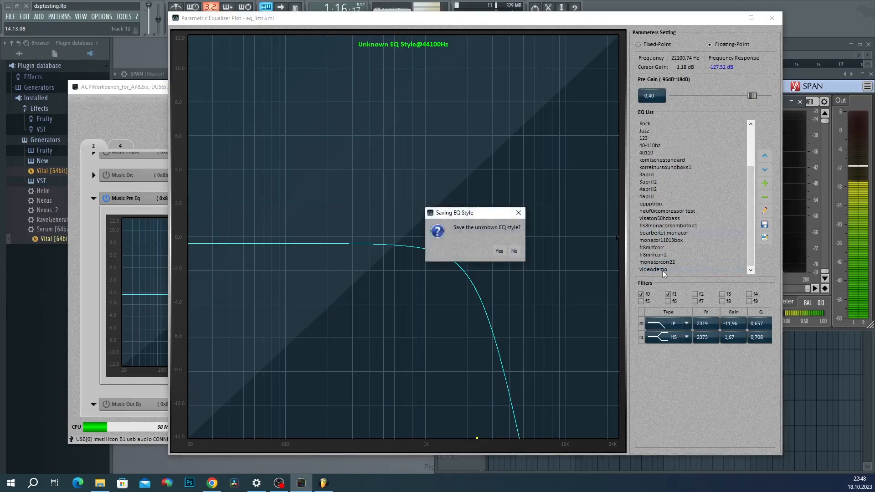
{"action": "left_click", "coordinate": [504, 247]}
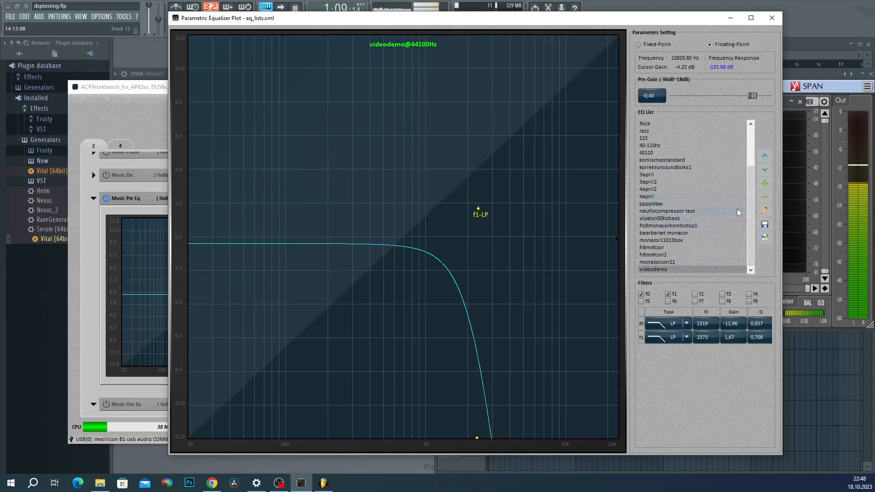
{"action": "left_click", "coordinate": [765, 197]}
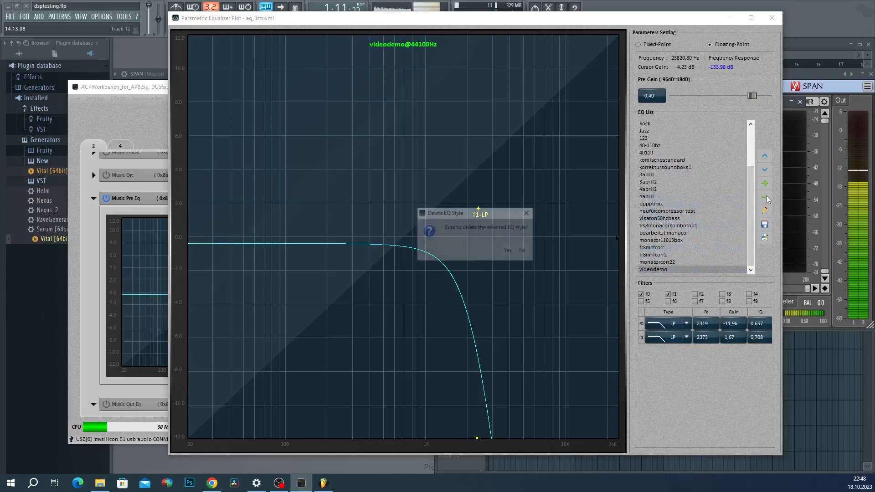
{"action": "left_click", "coordinate": [507, 251]}
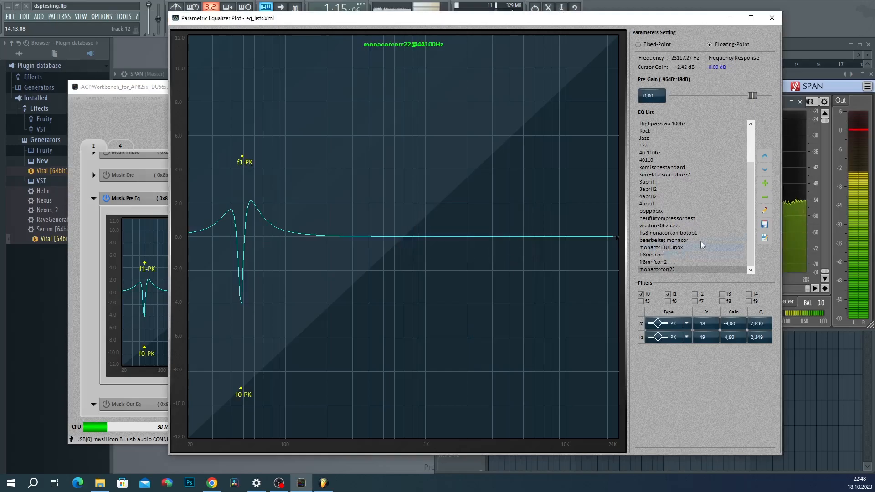
Step: Add a new empty EQ style named 'demo'
{"action": "left_click", "coordinate": [764, 184]}
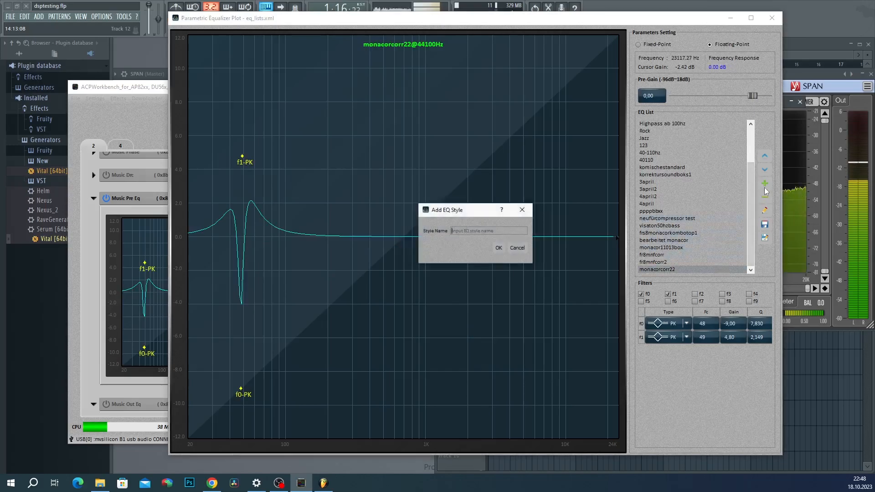
{"action": "type", "text": "demo"}
{"action": "left_click", "coordinate": [492, 248]}
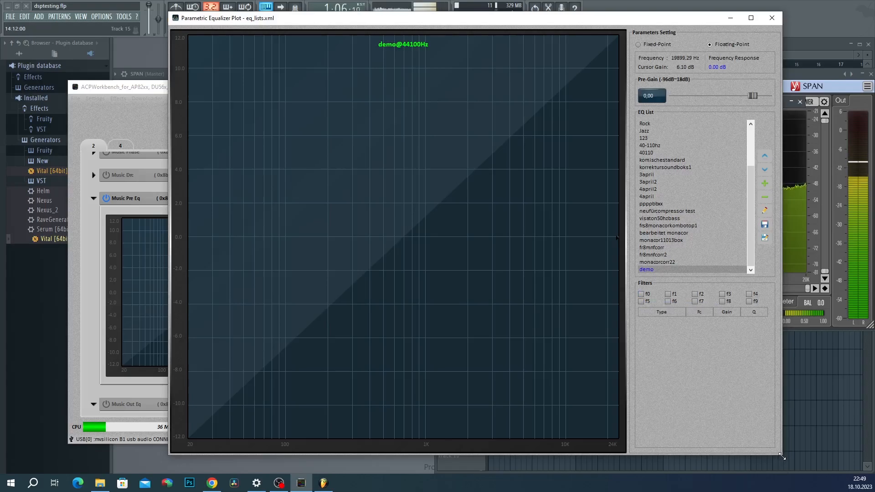
{"action": "left_click_drag", "start_coordinate": [782, 454], "coordinate": [634, 355]}
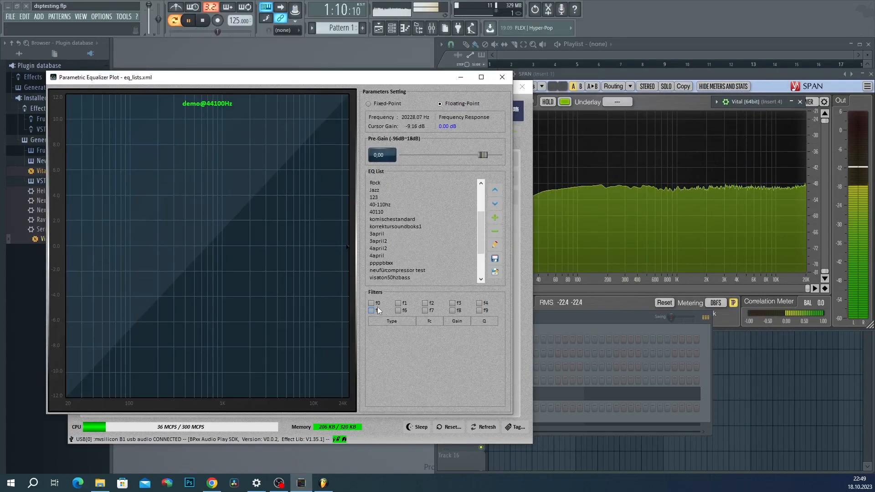
Step: Enable f0, try a notch, then make it a PK peaking filter at 150 Hz
{"action": "left_click", "coordinate": [376, 305]}
{"action": "left_click_drag", "start_coordinate": [382, 82], "coordinate": [359, 79]}
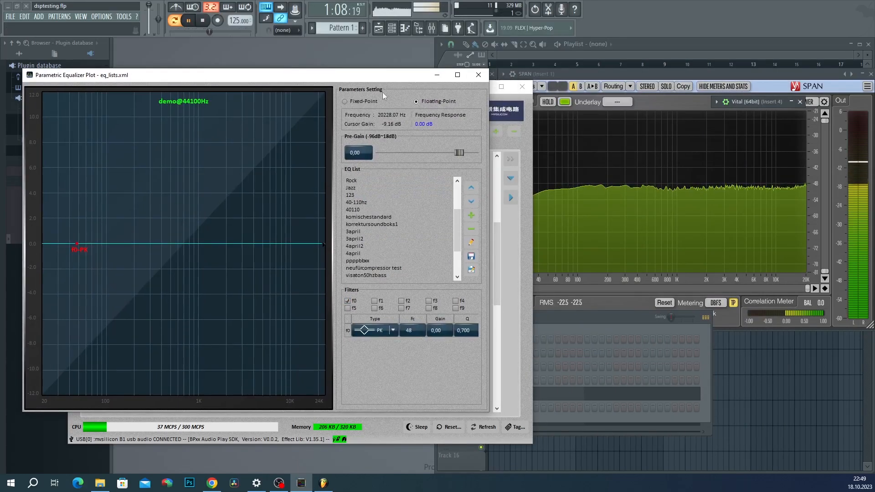
{"action": "left_click", "coordinate": [393, 330]}
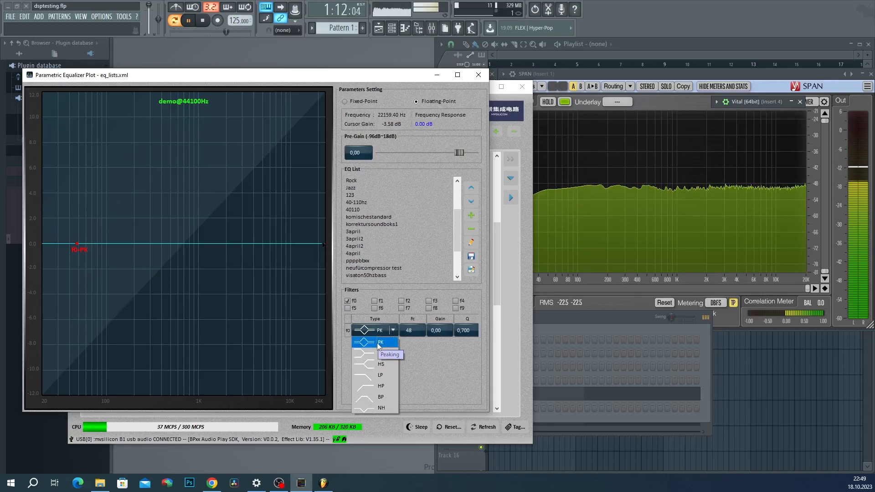
{"action": "left_click", "coordinate": [386, 409]}
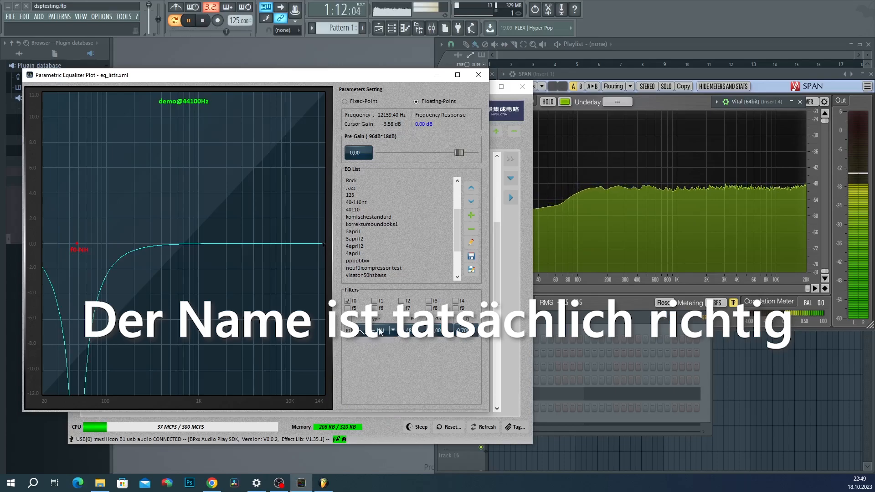
{"action": "left_click", "coordinate": [380, 332]}
{"action": "left_click", "coordinate": [376, 351]}
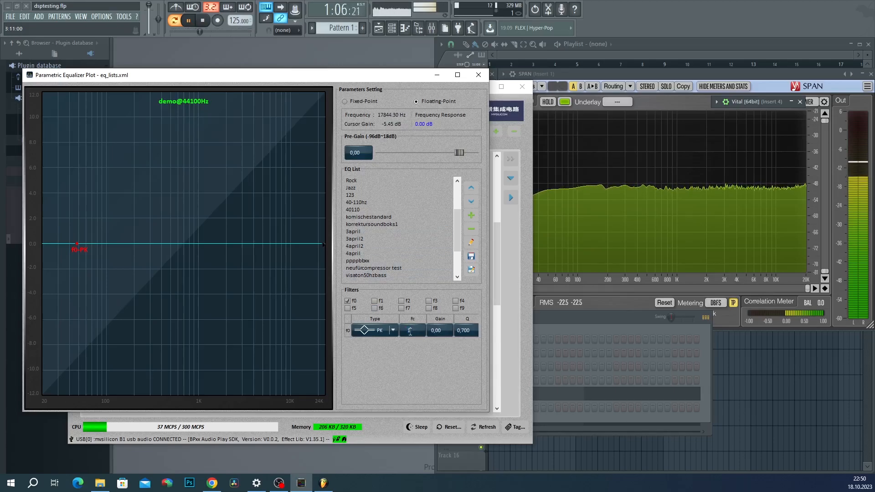
{"action": "key", "text": "Return"}
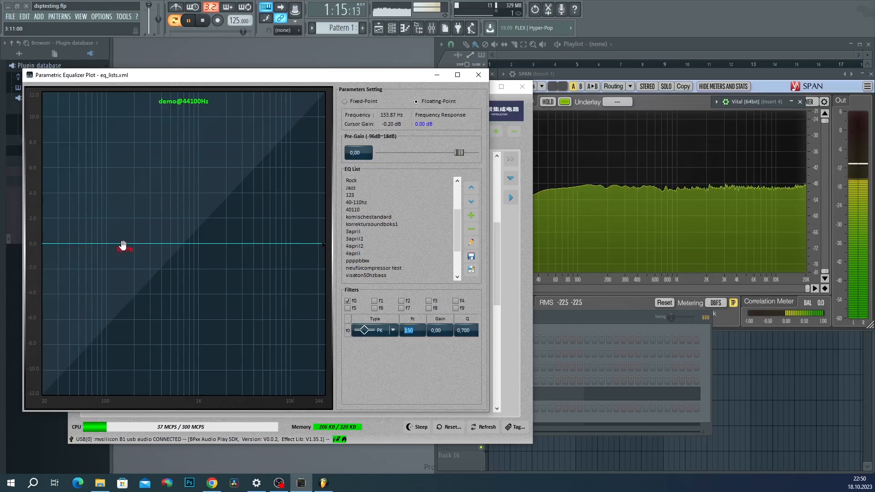
Step: Shape f0 into a broad Q 0.700 boost of +12 dB at 401 Hz
{"action": "mouse_move", "coordinate": [123, 245]}
{"action": "left_mouse_down"}
{"action": "mouse_move", "coordinate": [152, 246]}
{"action": "mouse_move", "coordinate": [149, 137]}
{"action": "mouse_move", "coordinate": [140, 143]}
{"action": "mouse_move", "coordinate": [275, 270]}
{"action": "mouse_move", "coordinate": [229, 363]}
{"action": "mouse_move", "coordinate": [156, 217]}
{"action": "mouse_move", "coordinate": [168, 148]}
{"action": "mouse_move", "coordinate": [167, 306]}
{"action": "mouse_move", "coordinate": [172, 157]}
{"action": "left_mouse_up"}
{"action": "scroll", "coordinate": [173, 157], "scroll_direction": "up", "scroll_amount": 10}
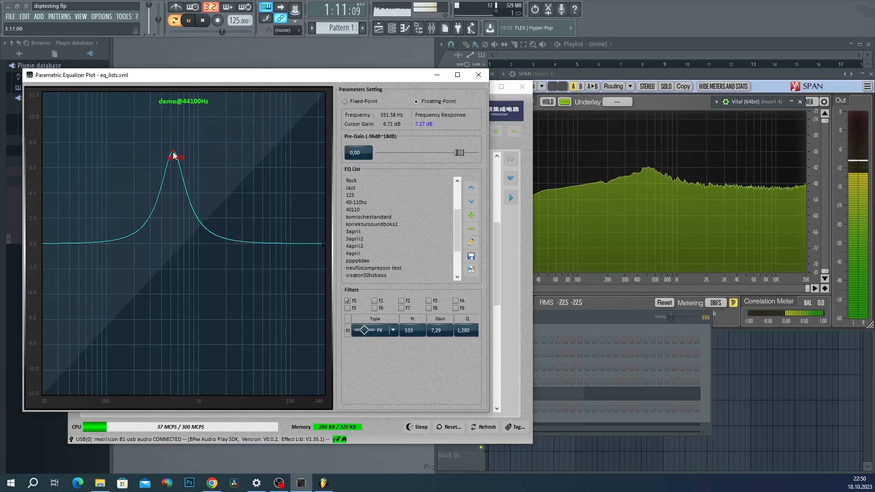
{"action": "scroll", "coordinate": [173, 160], "scroll_direction": "up", "scroll_amount": 5}
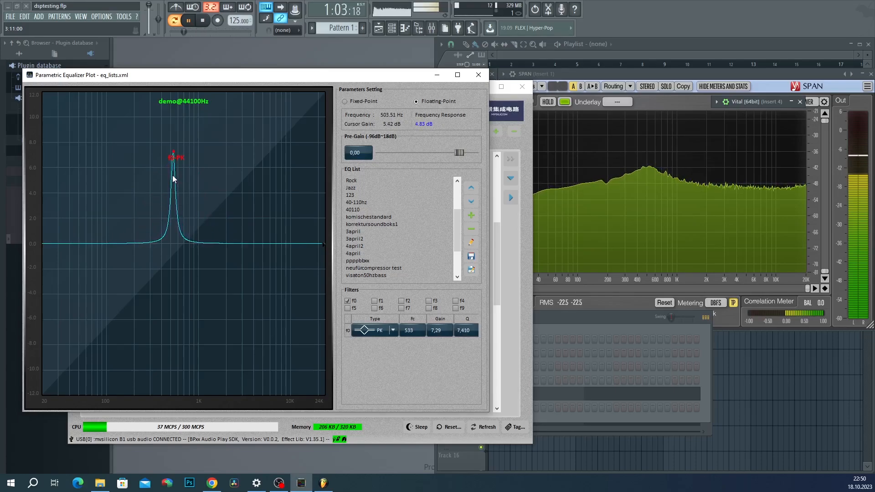
{"action": "scroll", "coordinate": [172, 173], "scroll_direction": "up", "scroll_amount": 5}
{"action": "scroll", "coordinate": [170, 173], "scroll_direction": "up", "scroll_amount": 2}
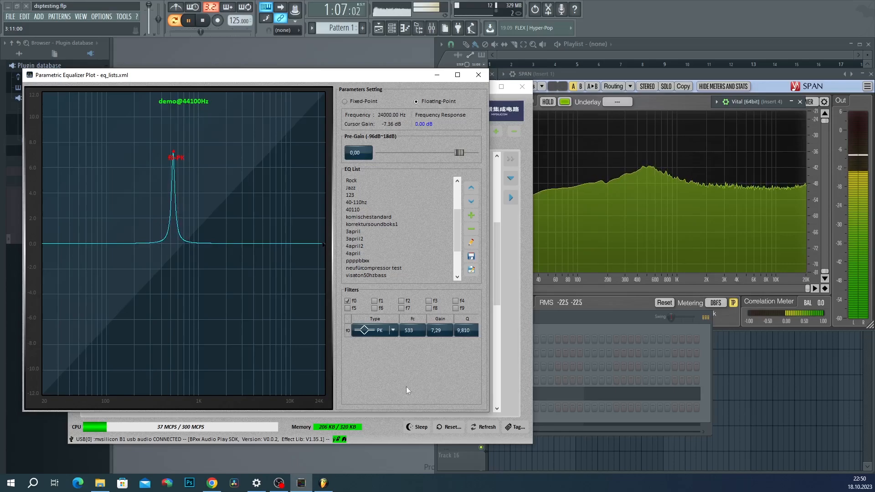
{"action": "double_click", "coordinate": [466, 331]}
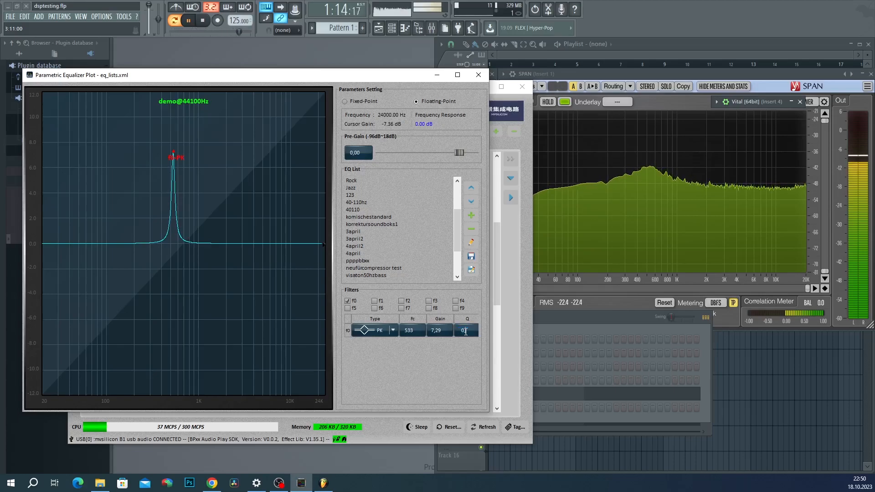
{"action": "key", "text": "Return"}
{"action": "mouse_move", "coordinate": [176, 154]}
{"action": "left_mouse_down"}
{"action": "mouse_move", "coordinate": [182, 358]}
{"action": "mouse_move", "coordinate": [182, 340]}
{"action": "mouse_move", "coordinate": [168, 390]}
{"action": "mouse_move", "coordinate": [169, 248]}
{"action": "mouse_move", "coordinate": [220, 248]}
{"action": "mouse_move", "coordinate": [101, 359]}
{"action": "mouse_move", "coordinate": [143, 397]}
{"action": "mouse_move", "coordinate": [162, 92]}
{"action": "left_mouse_up"}
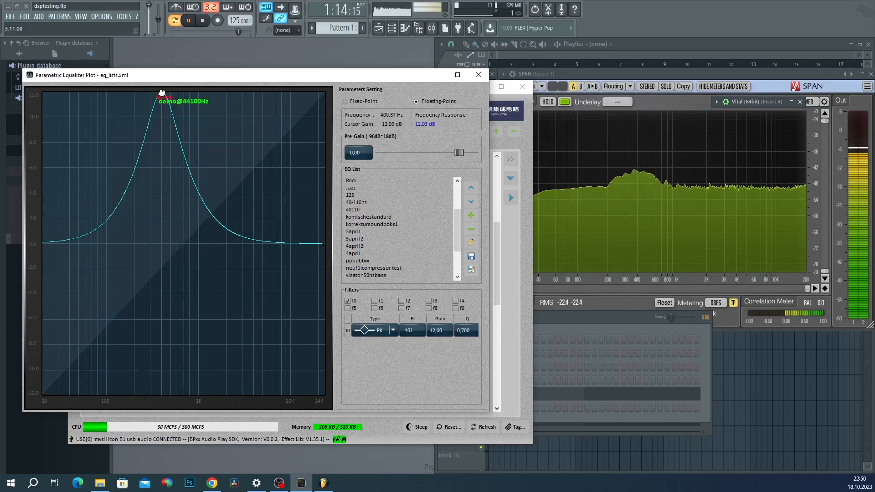
Step: Briefly enable and move filter f1, then disable it again
{"action": "left_click", "coordinate": [375, 301]}
{"action": "mouse_move", "coordinate": [134, 245]}
{"action": "left_mouse_down"}
{"action": "mouse_move", "coordinate": [165, 248]}
{"action": "mouse_move", "coordinate": [165, 93]}
{"action": "mouse_move", "coordinate": [156, 93]}
{"action": "mouse_move", "coordinate": [164, 340]}
{"action": "mouse_move", "coordinate": [154, 242]}
{"action": "mouse_move", "coordinate": [178, 249]}
{"action": "mouse_move", "coordinate": [160, 318]}
{"action": "left_mouse_up"}
{"action": "left_click", "coordinate": [374, 301]}
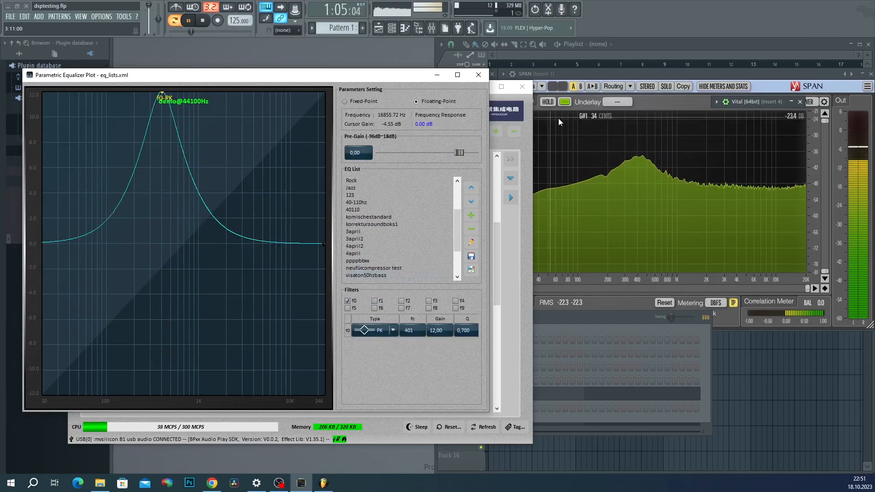
{"action": "left_click_drag", "start_coordinate": [658, 74], "coordinate": [689, 70]}
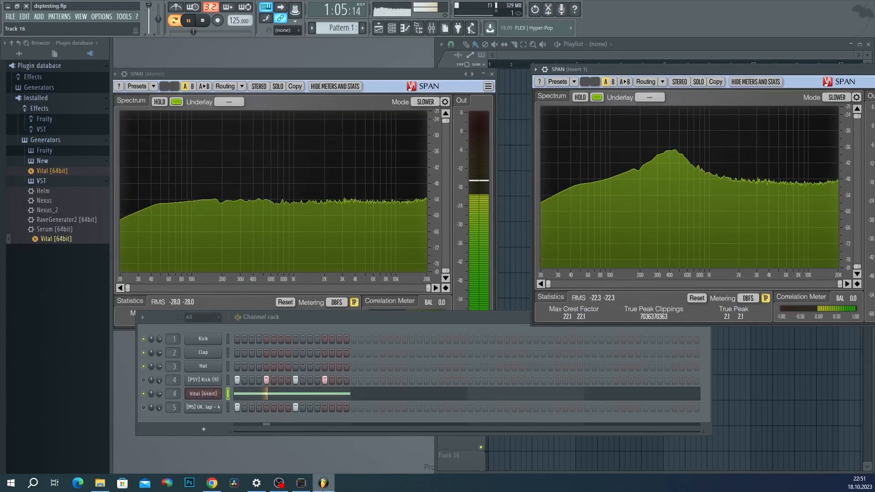
Step: Drag f0 to a −11.96 dB cut at 1032 Hz and raise its Q to narrow it
{"action": "left_click", "coordinate": [301, 483]}
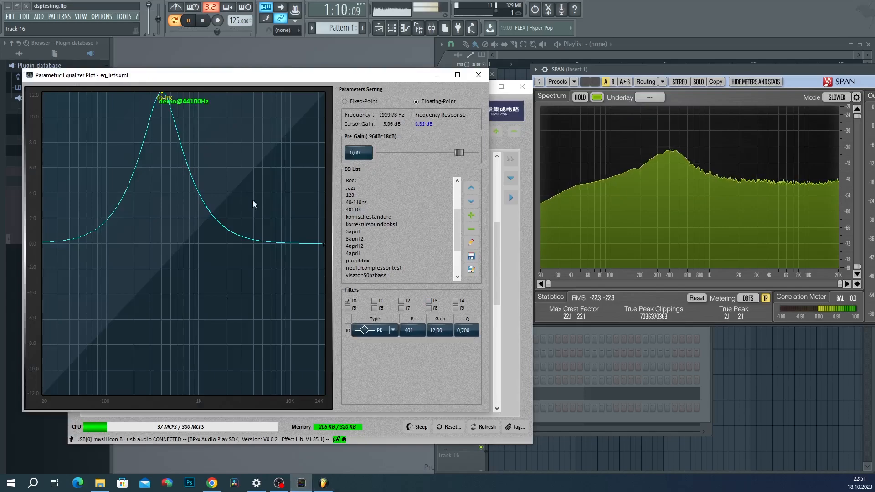
{"action": "double_click", "coordinate": [431, 330]}
{"action": "left_click_drag", "start_coordinate": [162, 97], "coordinate": [199, 395]}
{"action": "scroll", "coordinate": [203, 173], "scroll_direction": "up", "scroll_amount": 4}
{"action": "scroll", "coordinate": [203, 173], "scroll_direction": "up", "scroll_amount": 11}
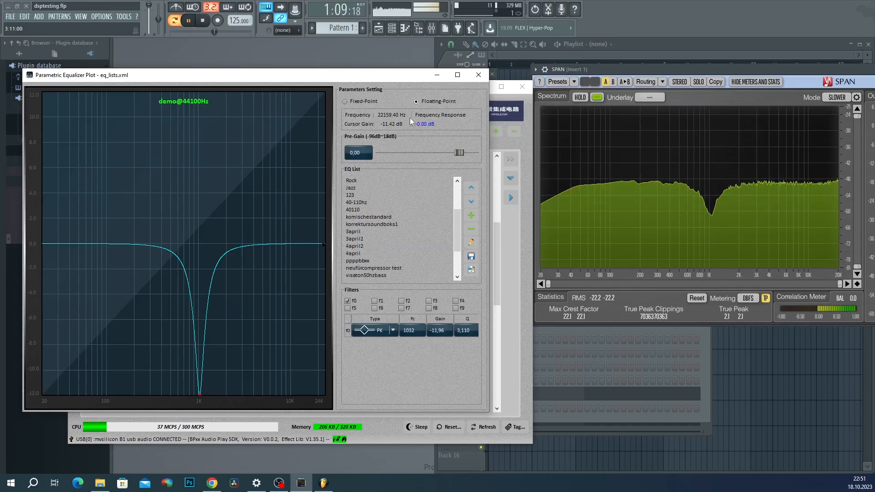
Step: Make f0 a low-shelf filter with 5 dB gain and Q 1
{"action": "left_click", "coordinate": [393, 330]}
{"action": "left_click", "coordinate": [379, 349]}
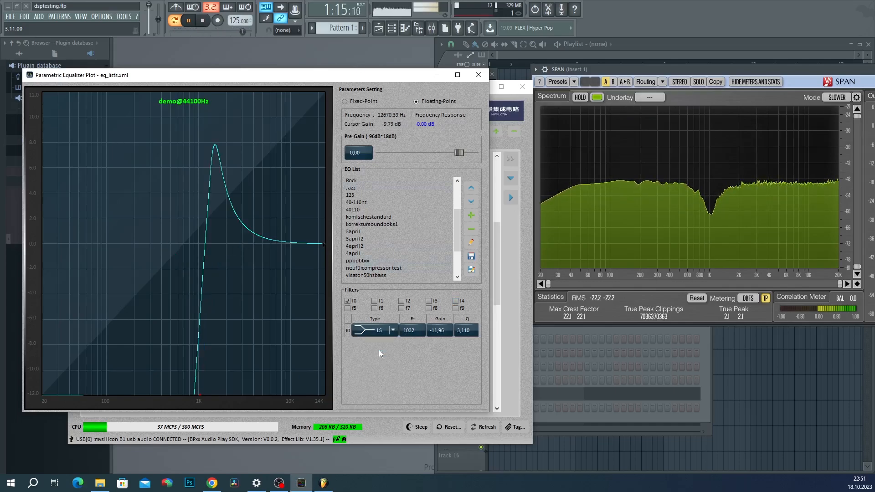
{"action": "left_click", "coordinate": [441, 331]}
{"action": "type", "text": "5"}
{"action": "key", "text": "Tab"}
{"action": "type", "text": "1"}
{"action": "key", "text": "Return"}
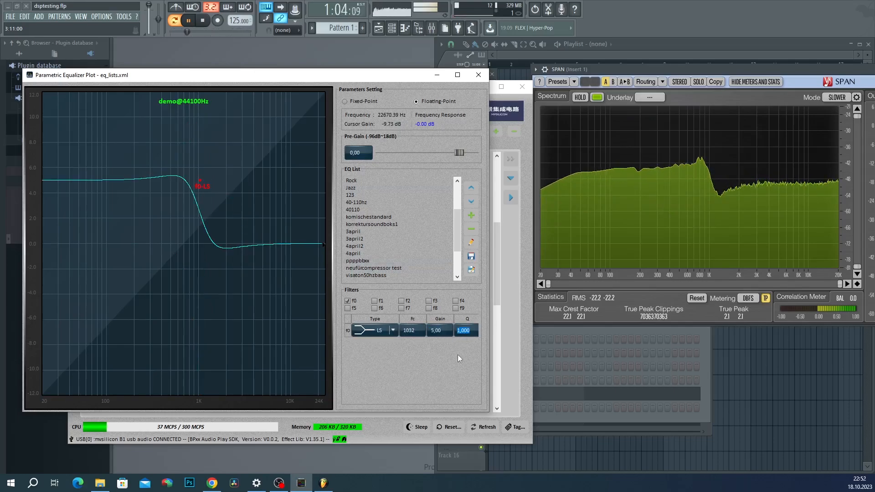
Step: Move the shelf to 52 Hz at −6.96 dB, then try high-shelf and low-pass shapes
{"action": "left_click_drag", "start_coordinate": [196, 178], "coordinate": [242, 385]}
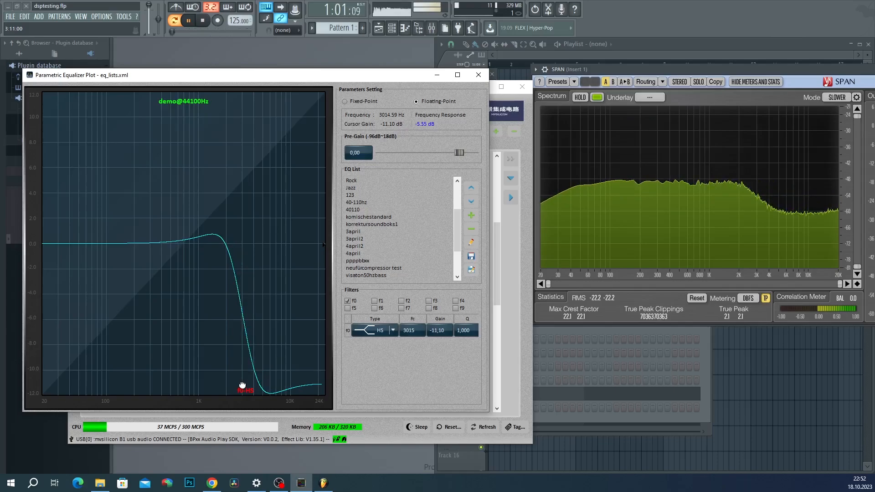
{"action": "left_click_drag", "start_coordinate": [242, 379], "coordinate": [246, 111]}
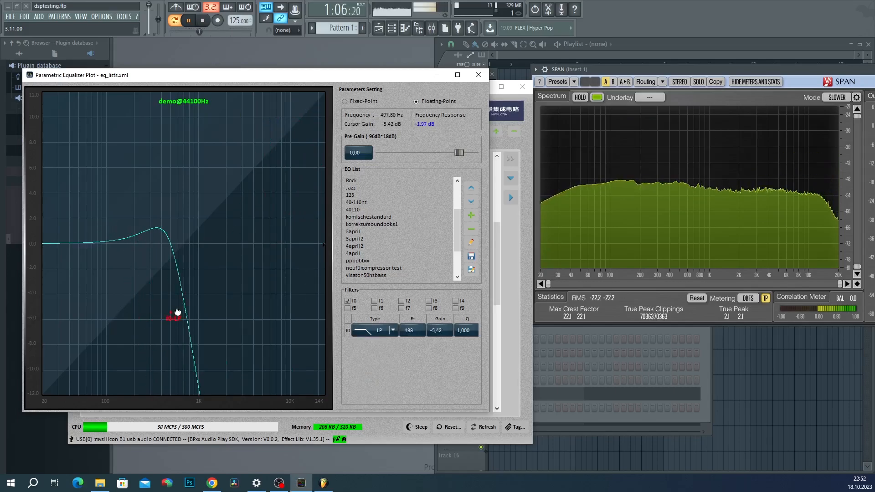
{"action": "left_click_drag", "start_coordinate": [178, 312], "coordinate": [105, 307]}
{"action": "scroll", "coordinate": [106, 307], "scroll_direction": "down", "scroll_amount": 4}
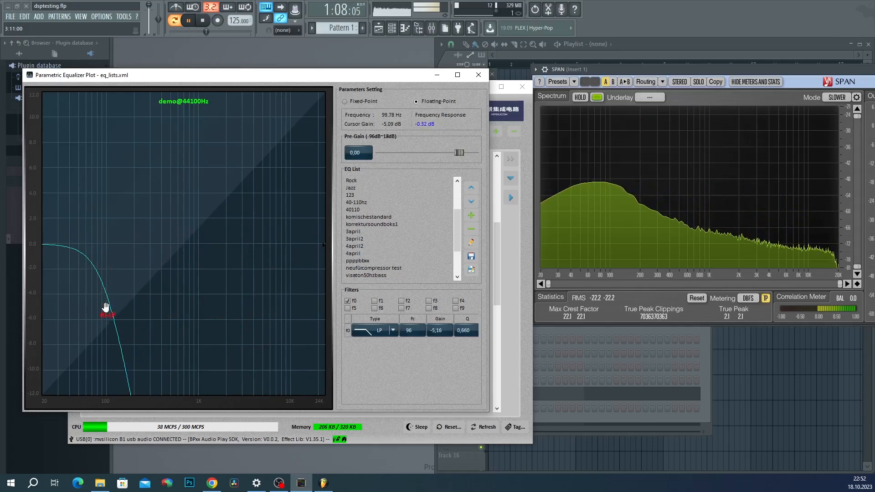
{"action": "scroll", "coordinate": [108, 293], "scroll_direction": "up", "scroll_amount": 3}
{"action": "scroll", "coordinate": [107, 294], "scroll_direction": "up", "scroll_amount": 8}
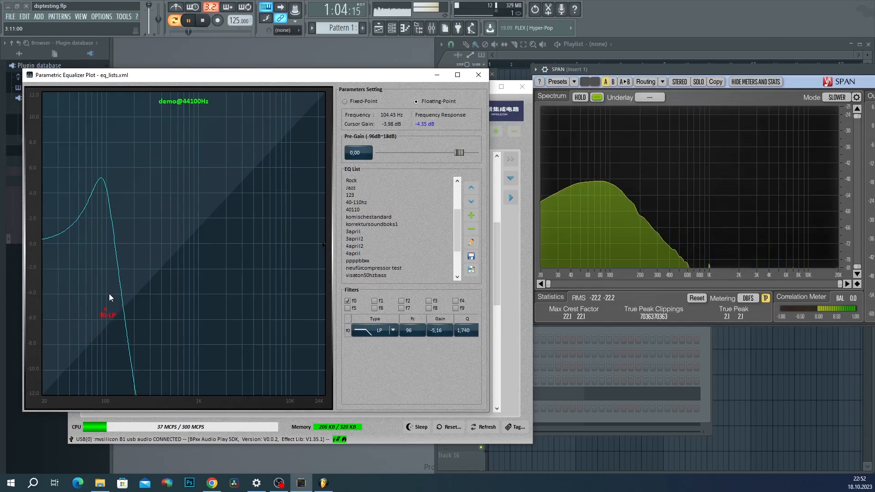
{"action": "left_click_drag", "start_coordinate": [105, 309], "coordinate": [94, 315]}
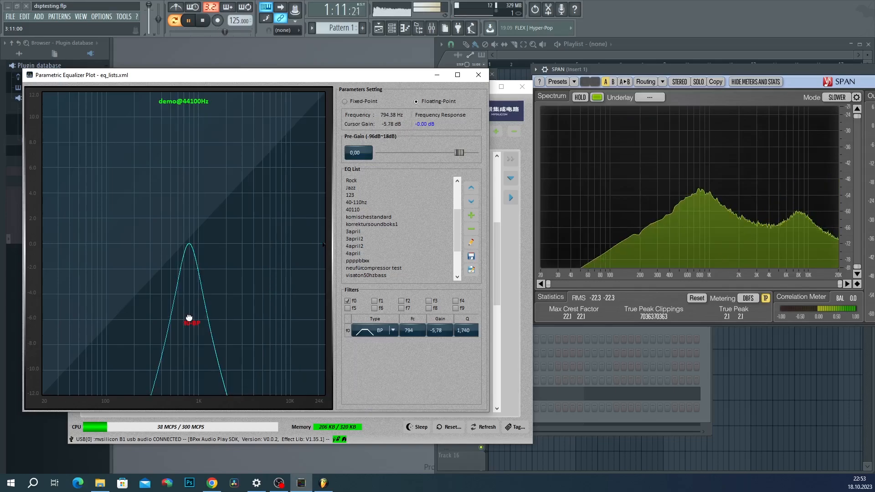
{"action": "scroll", "coordinate": [189, 317], "scroll_direction": "down", "scroll_amount": 10}
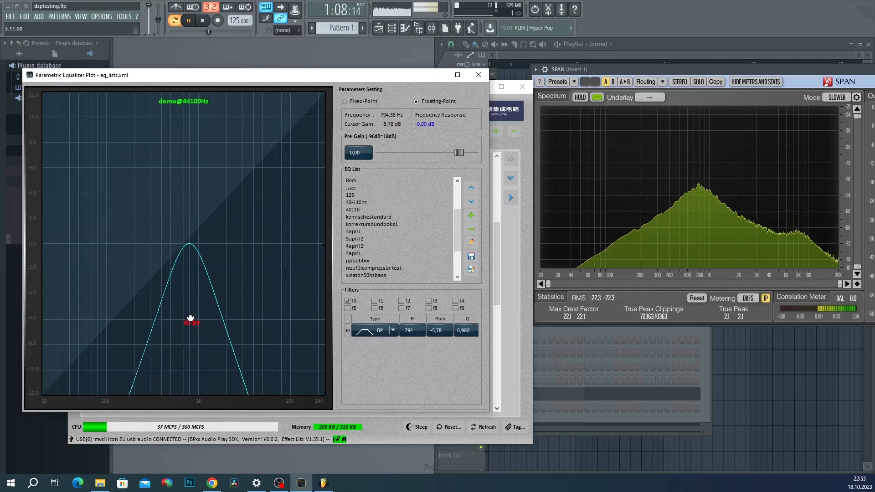
{"action": "scroll", "coordinate": [190, 316], "scroll_direction": "down", "scroll_amount": 8}
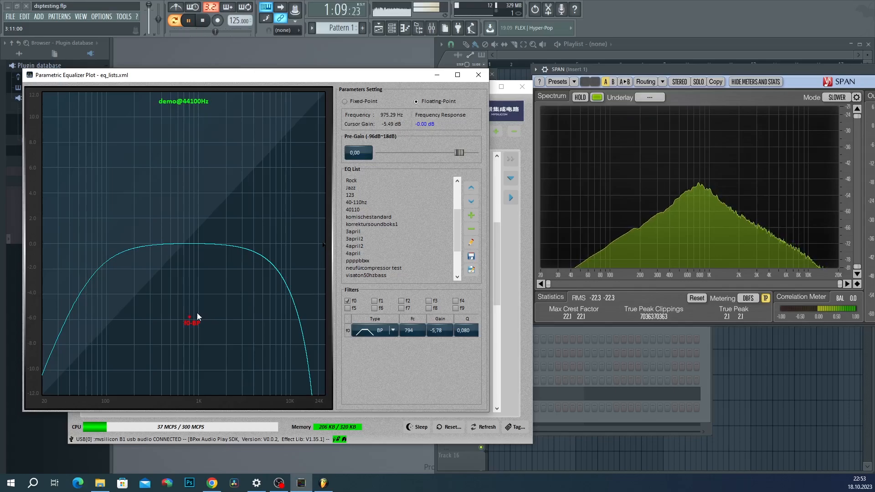
Step: Retune the f0 band-pass to 1312 Hz with Q 1.211
{"action": "left_click_drag", "start_coordinate": [197, 312], "coordinate": [199, 314]}
{"action": "scroll", "coordinate": [199, 314], "scroll_direction": "up", "scroll_amount": 12}
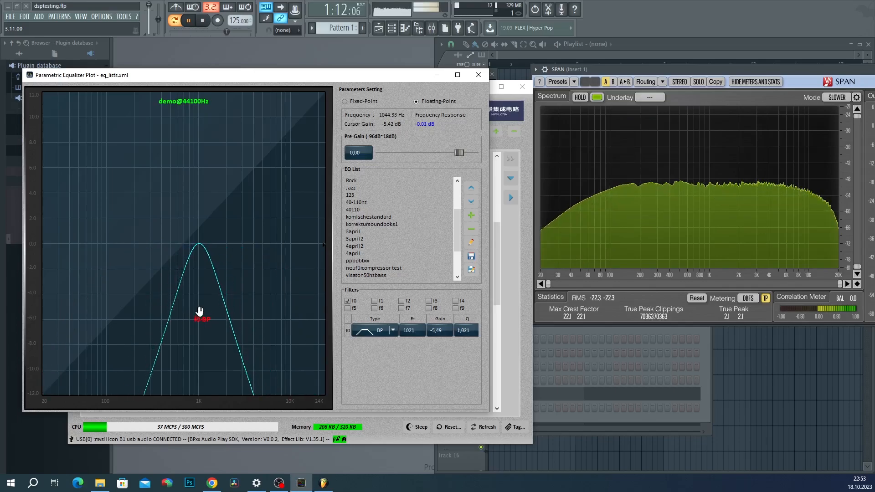
{"action": "scroll", "coordinate": [199, 311], "scroll_direction": "up", "scroll_amount": 1}
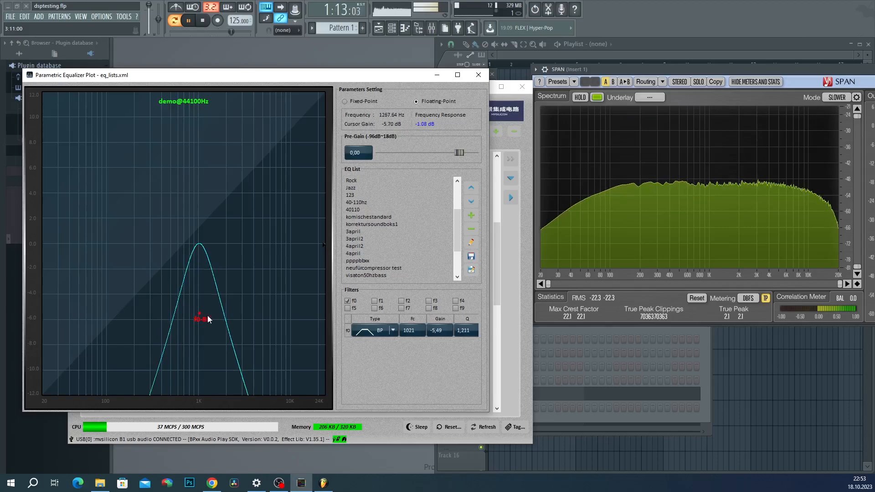
{"action": "left_click_drag", "start_coordinate": [199, 314], "coordinate": [210, 315]}
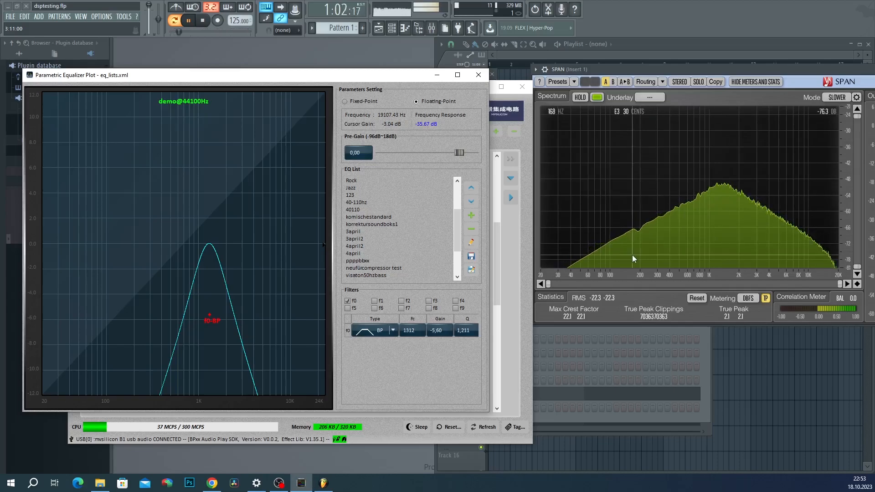
Step: Switch f0 to a notch at 733 Hz with Q 0.331
{"action": "left_click", "coordinate": [387, 330]}
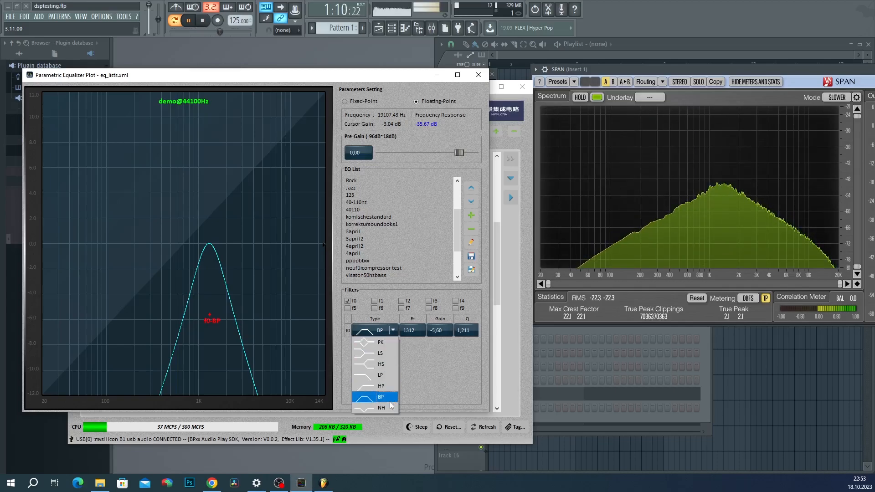
{"action": "left_click", "coordinate": [384, 408]}
{"action": "mouse_move", "coordinate": [215, 312]}
{"action": "left_mouse_down"}
{"action": "mouse_move", "coordinate": [185, 328]}
{"action": "mouse_move", "coordinate": [142, 328]}
{"action": "mouse_move", "coordinate": [245, 328]}
{"action": "mouse_move", "coordinate": [282, 336]}
{"action": "mouse_move", "coordinate": [279, 348]}
{"action": "mouse_move", "coordinate": [186, 346]}
{"action": "left_mouse_up"}
{"action": "scroll", "coordinate": [286, 331], "scroll_direction": "down", "scroll_amount": 10}
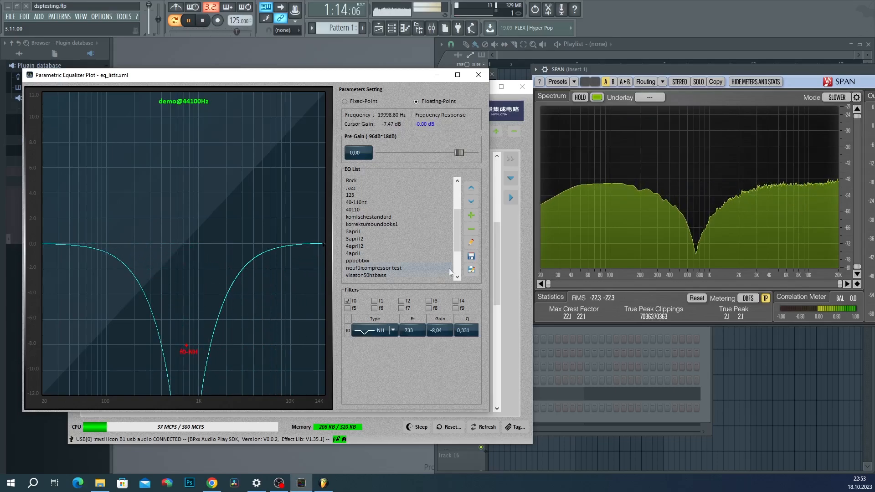
Step: Save the EQ styles, close the plot, and set Music Pre Eq pre-gain to 1.70
{"action": "left_click", "coordinate": [472, 256]}
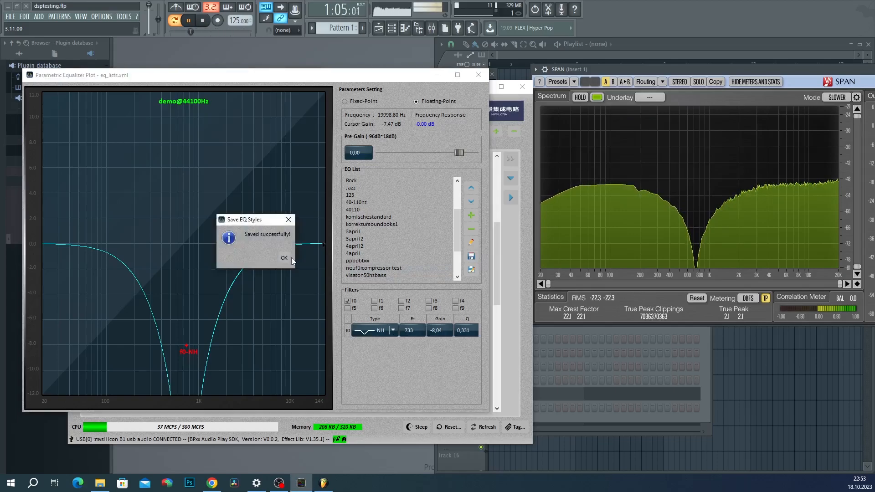
{"action": "left_click", "coordinate": [285, 258]}
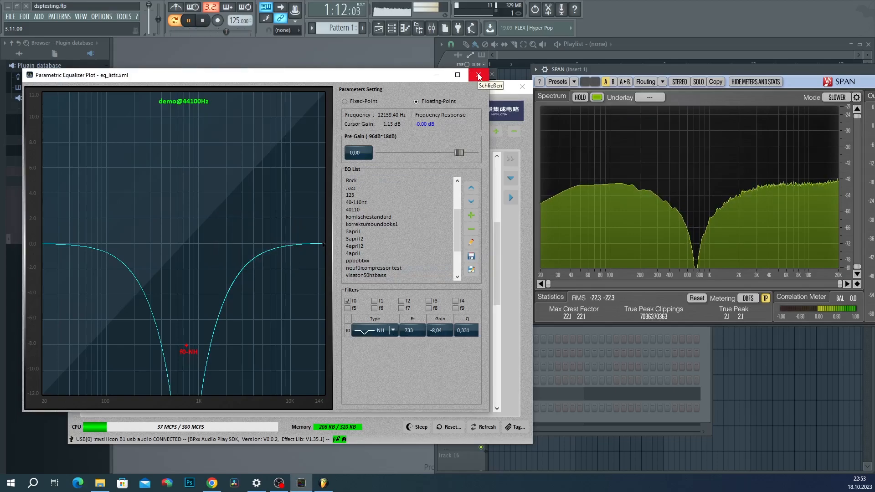
{"action": "left_click", "coordinate": [479, 75]}
{"action": "left_click_drag", "start_coordinate": [433, 248], "coordinate": [436, 248]}
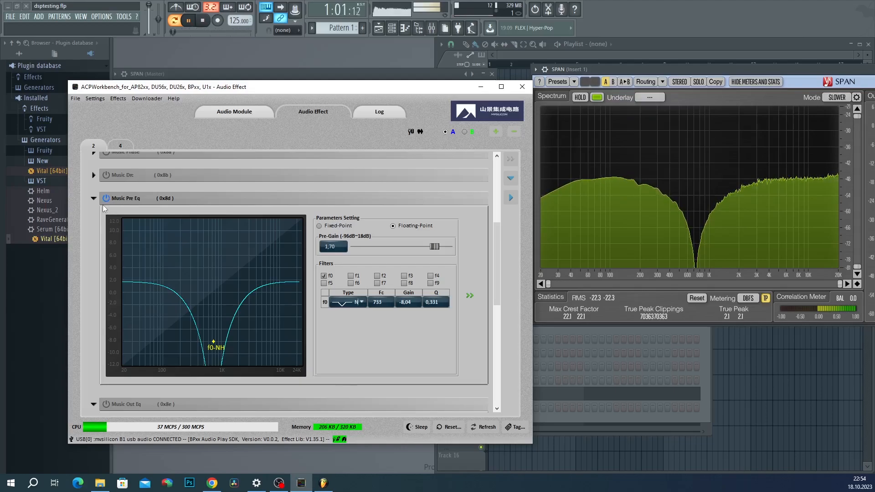
Step: Scroll to Music Out Eq and check its 100 Hz high-pass cutoff
{"action": "scroll", "coordinate": [102, 206], "scroll_direction": "down", "scroll_amount": 3}
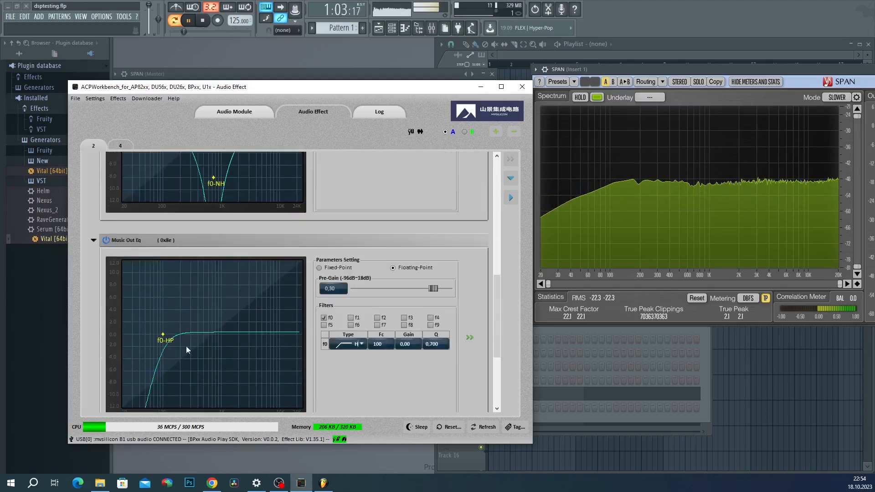
{"action": "scroll", "coordinate": [358, 393], "scroll_direction": "down", "scroll_amount": 2}
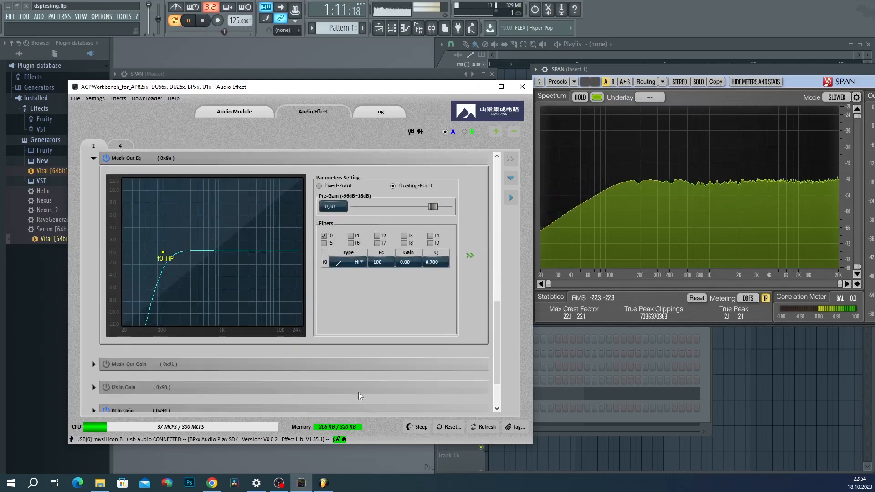
{"action": "double_click", "coordinate": [383, 262]}
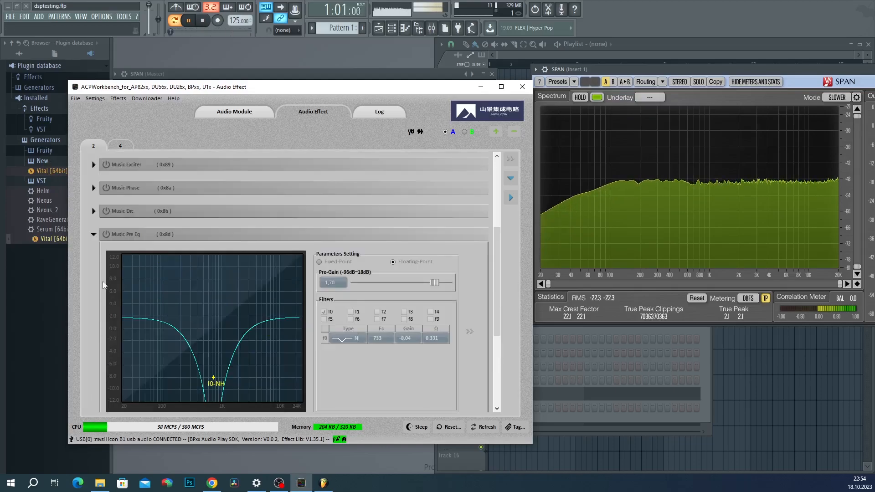
{"action": "scroll", "coordinate": [102, 281], "scroll_direction": "down", "scroll_amount": 6}
{"action": "scroll", "coordinate": [103, 285], "scroll_direction": "up", "scroll_amount": 6}
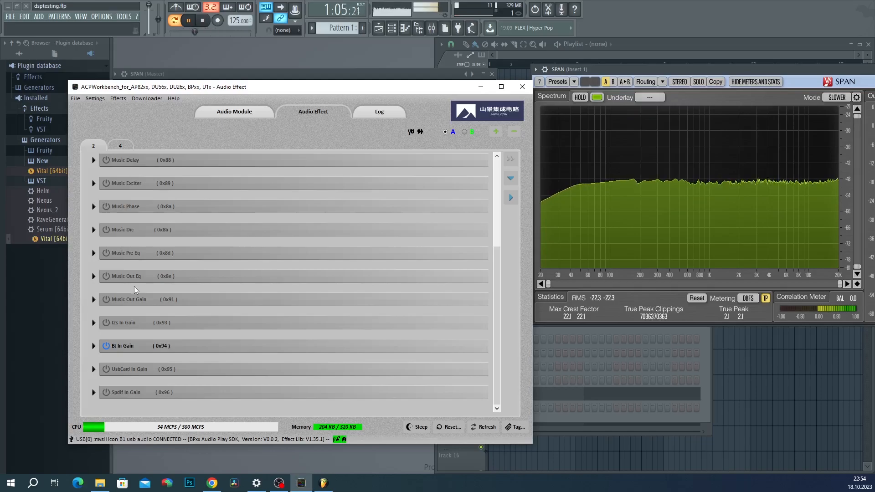
Step: Enable Music Out Gain at 0.97 dB and I2s In Gain at 5.24 dB
{"action": "left_click", "coordinate": [92, 300]}
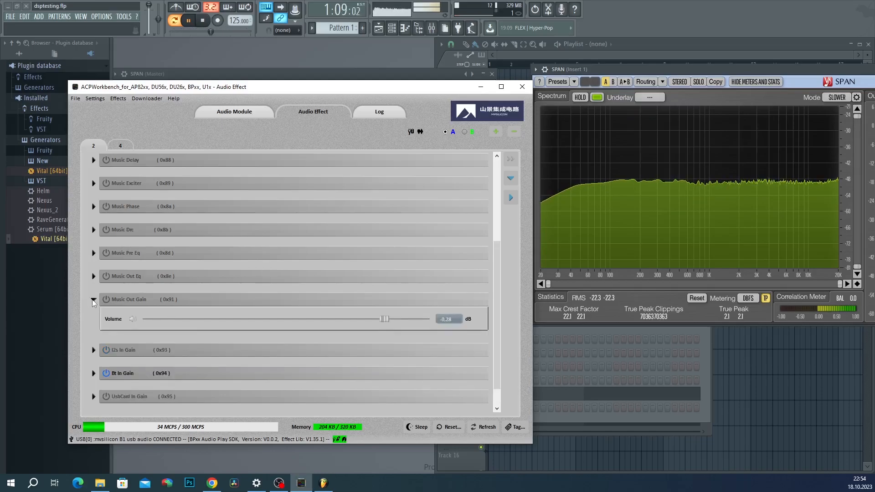
{"action": "left_click", "coordinate": [106, 300]}
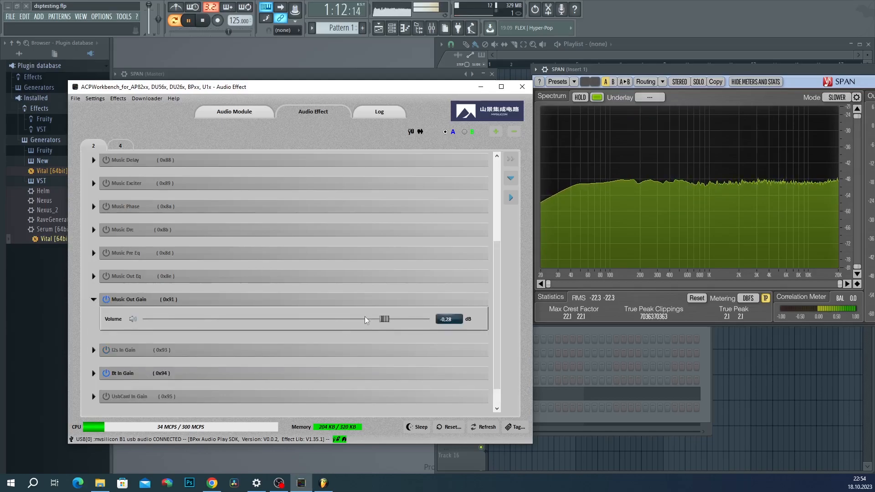
{"action": "mouse_move", "coordinate": [384, 319]}
{"action": "left_mouse_down"}
{"action": "mouse_move", "coordinate": [426, 321]}
{"action": "mouse_move", "coordinate": [375, 330]}
{"action": "mouse_move", "coordinate": [386, 328]}
{"action": "left_mouse_up"}
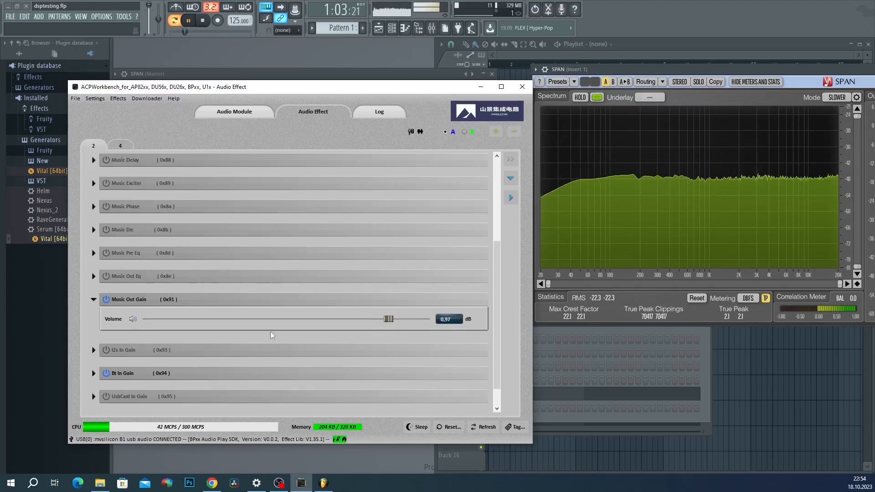
{"action": "left_click", "coordinate": [94, 350]}
{"action": "left_click", "coordinate": [106, 323]}
{"action": "scroll", "coordinate": [106, 323], "scroll_direction": "down", "scroll_amount": 1}
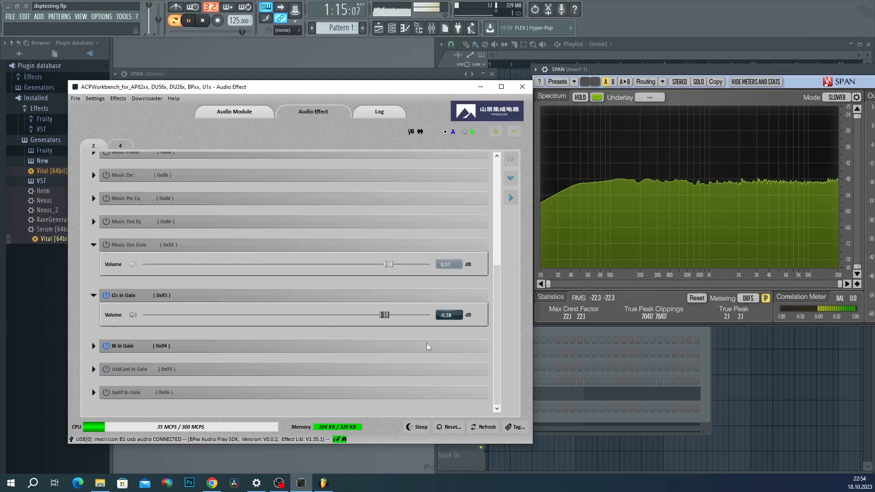
{"action": "left_click_drag", "start_coordinate": [391, 316], "coordinate": [318, 319]}
Step: Set Bt In Gain to -2.48, UsbCard In to 3.45 and Spdif In to -11.31 dB
{"action": "left_click", "coordinate": [94, 346]}
{"action": "scroll", "coordinate": [273, 342], "scroll_direction": "down", "scroll_amount": 1}
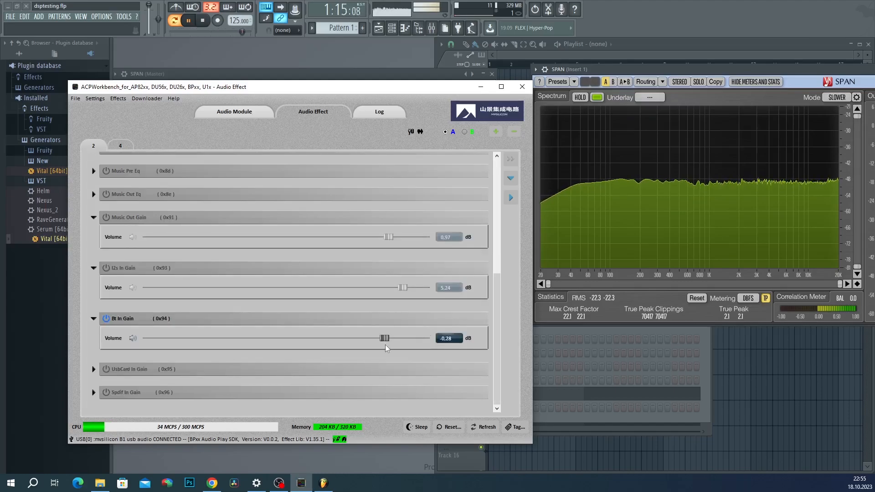
{"action": "mouse_move", "coordinate": [385, 339]}
{"action": "left_mouse_down"}
{"action": "mouse_move", "coordinate": [426, 339]}
{"action": "mouse_move", "coordinate": [340, 339]}
{"action": "mouse_move", "coordinate": [428, 345]}
{"action": "mouse_move", "coordinate": [381, 345]}
{"action": "left_mouse_up"}
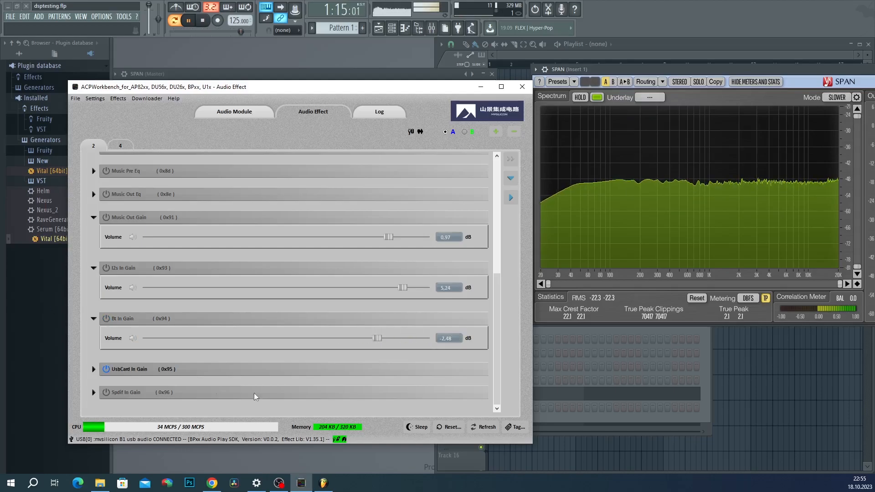
{"action": "left_click", "coordinate": [93, 369]}
{"action": "left_click_drag", "start_coordinate": [378, 389], "coordinate": [395, 397]}
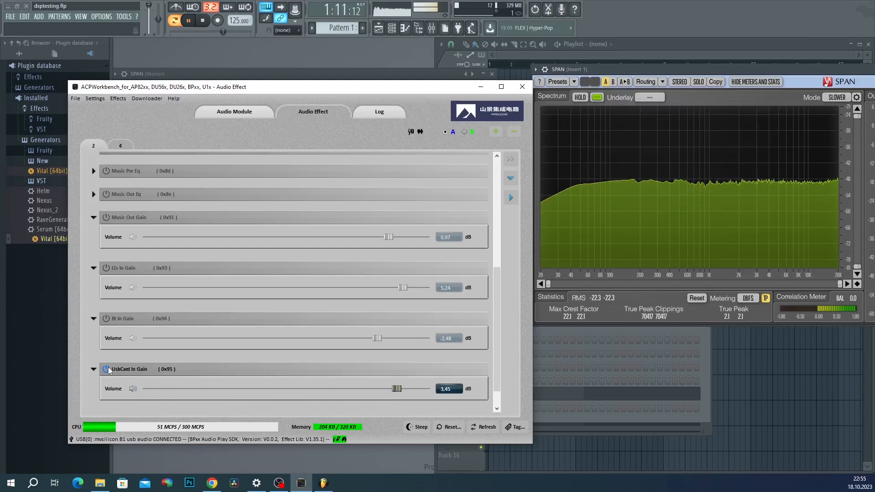
{"action": "scroll", "coordinate": [109, 370], "scroll_direction": "down", "scroll_amount": 1}
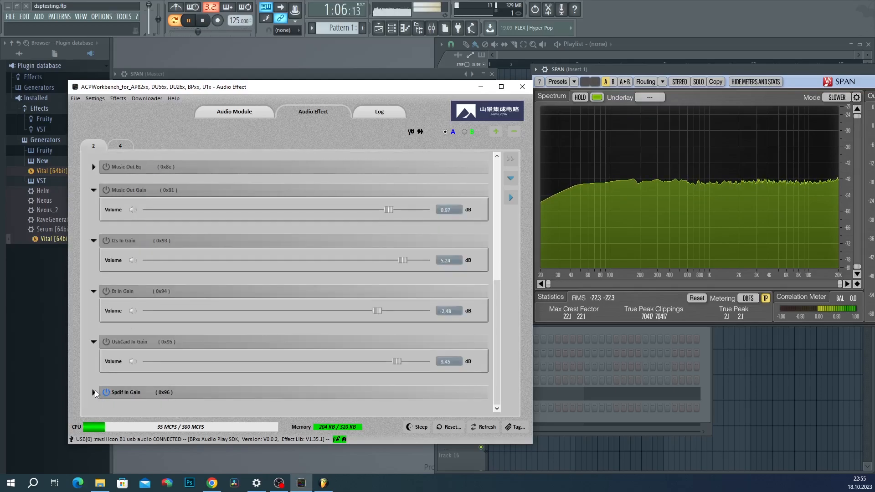
{"action": "left_click", "coordinate": [93, 392]}
{"action": "left_click_drag", "start_coordinate": [389, 384], "coordinate": [170, 384]}
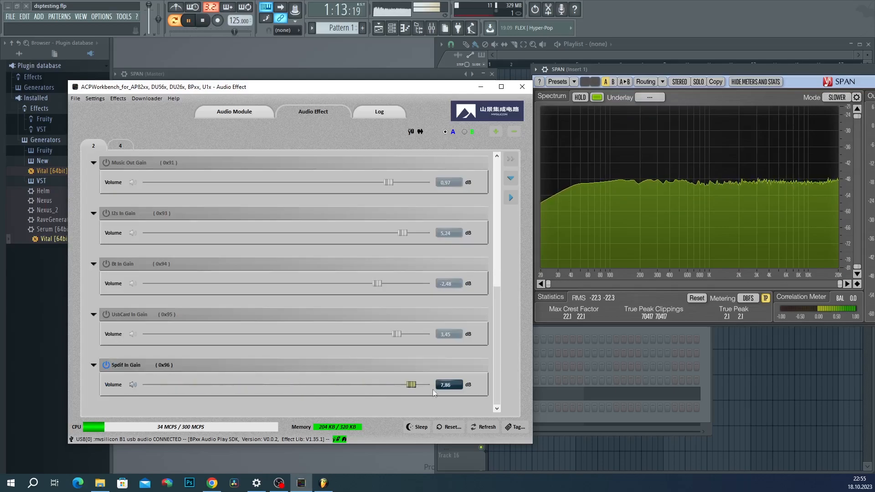
{"action": "left_click_drag", "start_coordinate": [406, 385], "coordinate": [348, 385]}
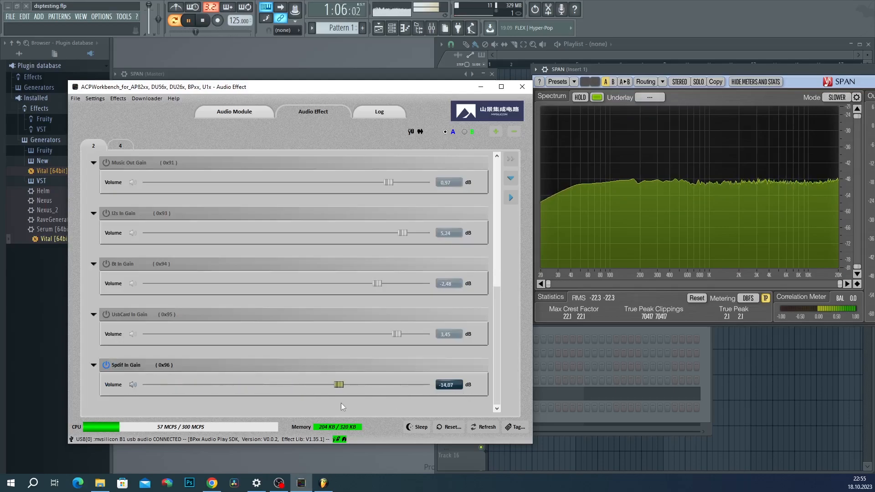
Step: Collapse the Spdif In, UsbCard In, Bt In and I2s In gain sections
{"action": "left_click", "coordinate": [94, 365]}
{"action": "left_click", "coordinate": [94, 343]}
{"action": "left_click", "coordinate": [94, 318]}
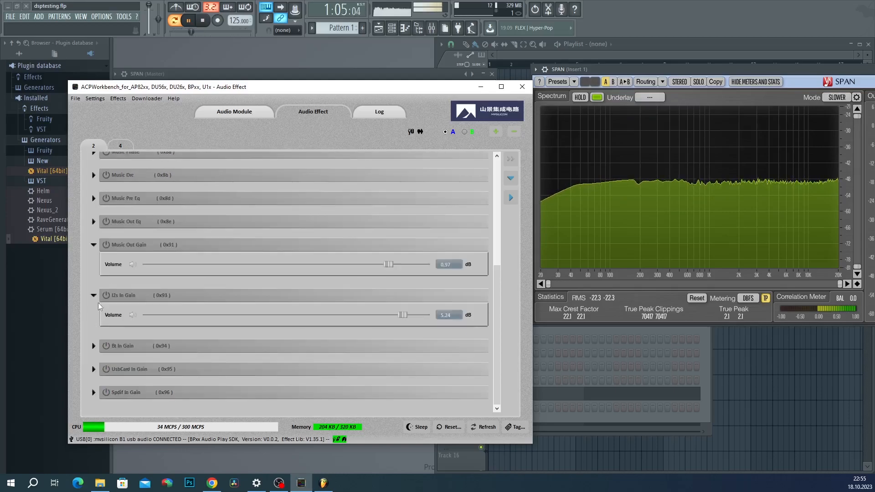
{"action": "left_click", "coordinate": [97, 294]}
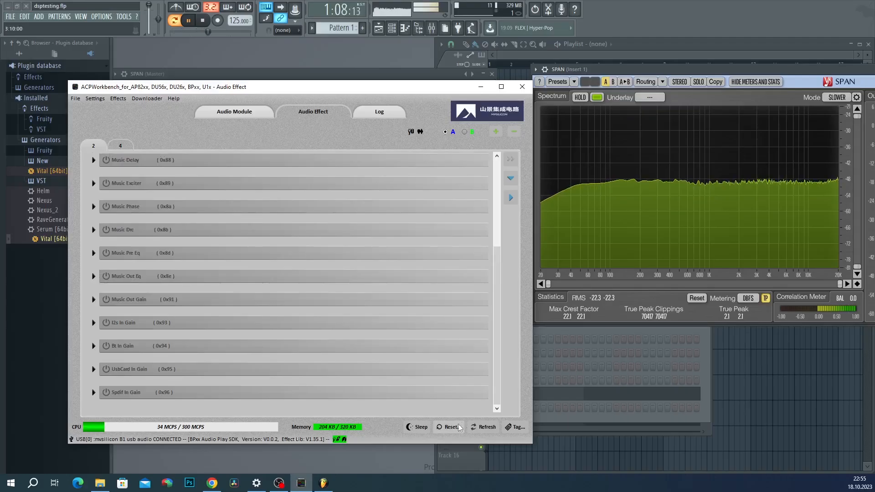
Step: Enable and expand Music Pre Eq, open the large EQ plot, and raise a treble peak
{"action": "scroll", "coordinate": [326, 252], "scroll_direction": "up", "scroll_amount": 3}
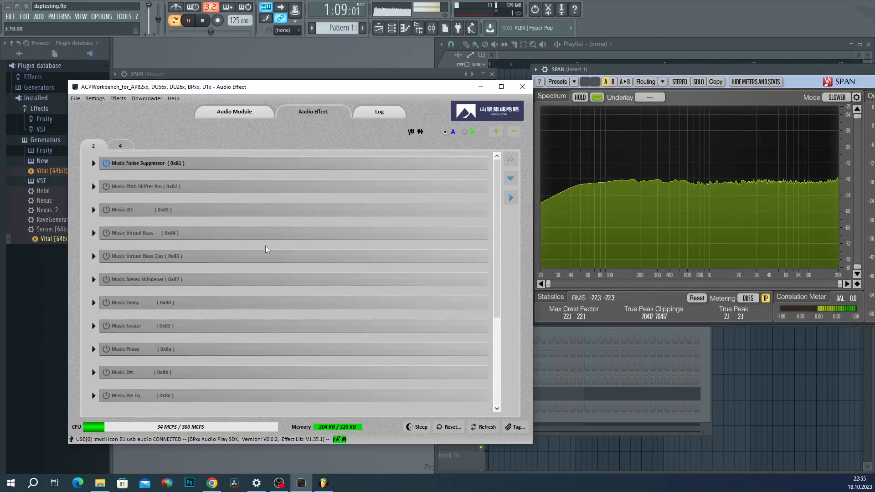
{"action": "scroll", "coordinate": [299, 365], "scroll_direction": "down", "scroll_amount": 3}
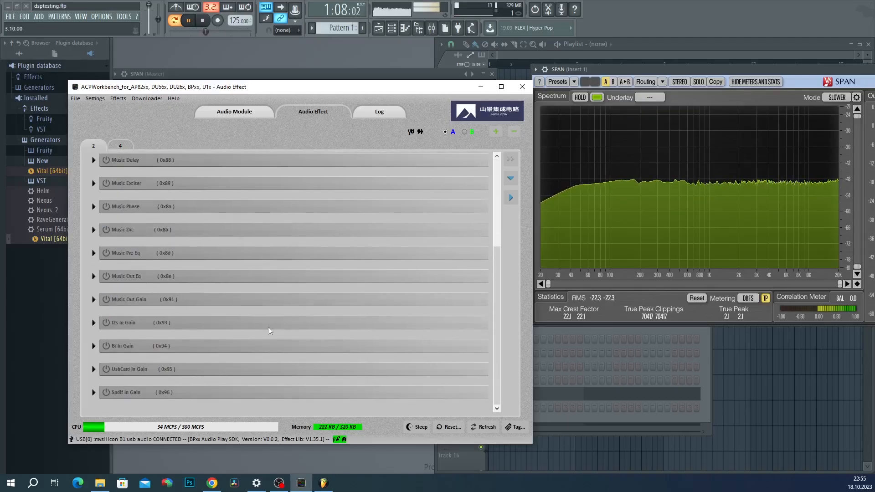
{"action": "left_click", "coordinate": [107, 253]}
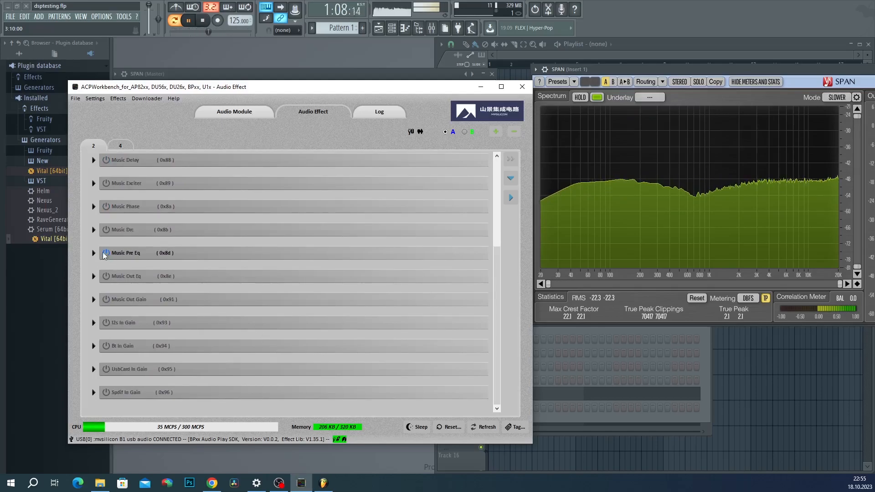
{"action": "left_click", "coordinate": [94, 254]}
{"action": "scroll", "coordinate": [471, 242], "scroll_direction": "down", "scroll_amount": 2}
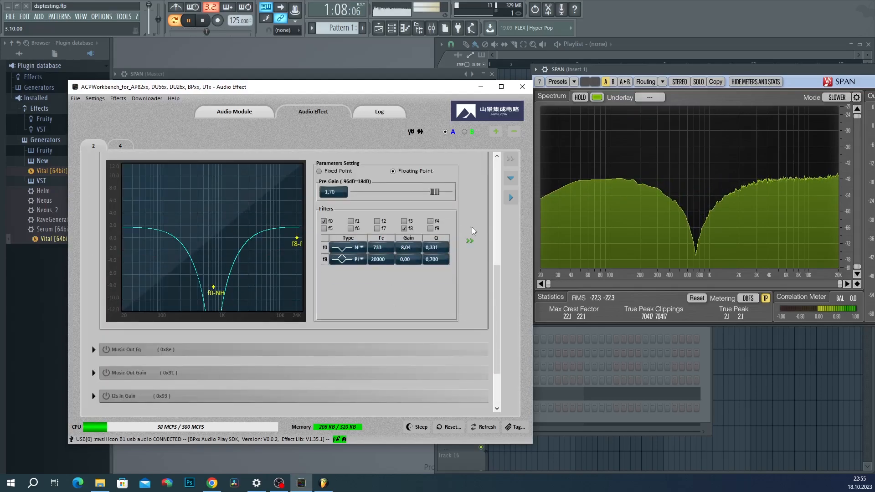
{"action": "left_click", "coordinate": [470, 240]}
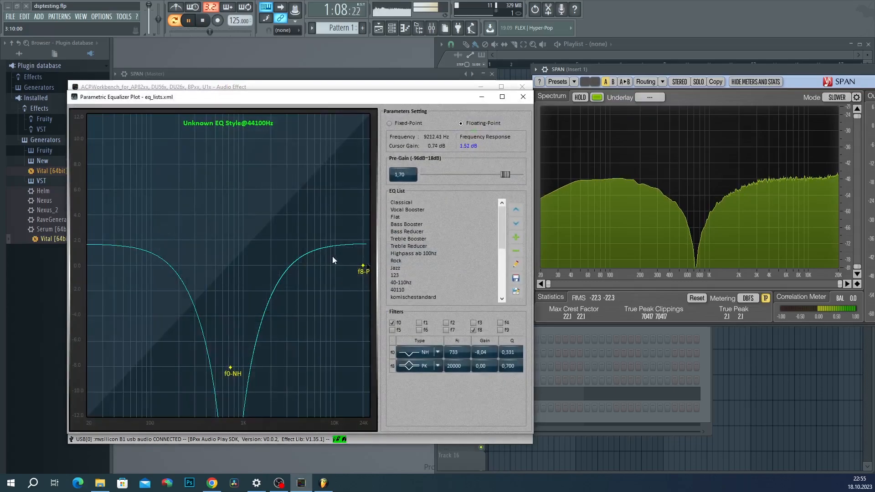
{"action": "left_click_drag", "start_coordinate": [359, 269], "coordinate": [324, 134]}
Step: Set the peak to +10.09 dB at 9753 Hz and save the curve as demo
{"action": "left_click", "coordinate": [516, 236]}
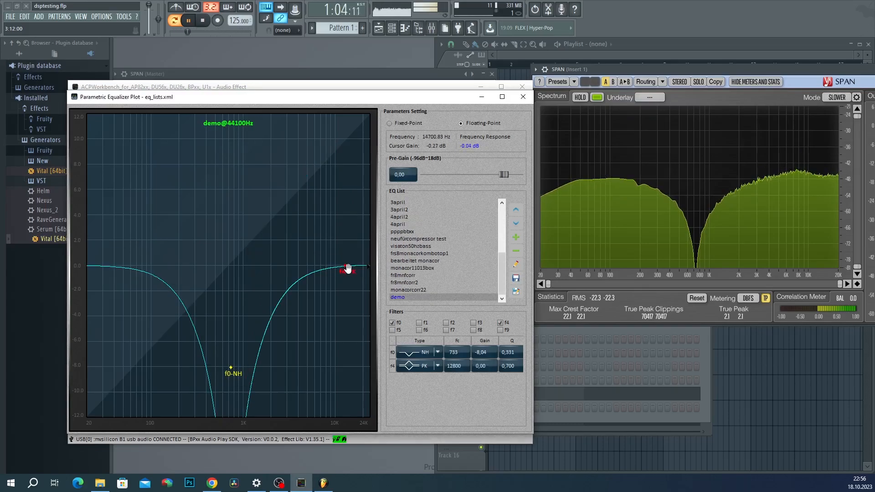
{"action": "left_click_drag", "start_coordinate": [348, 268], "coordinate": [334, 138]}
{"action": "left_click", "coordinate": [516, 278]}
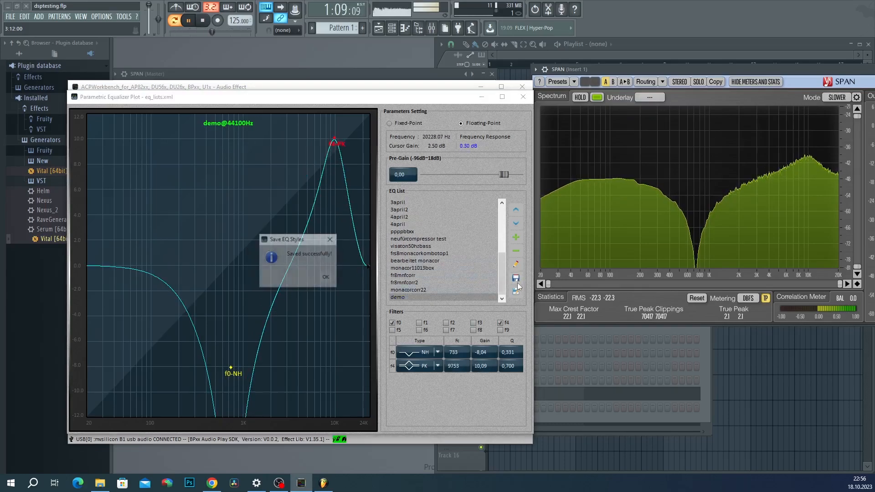
{"action": "left_click", "coordinate": [326, 278]}
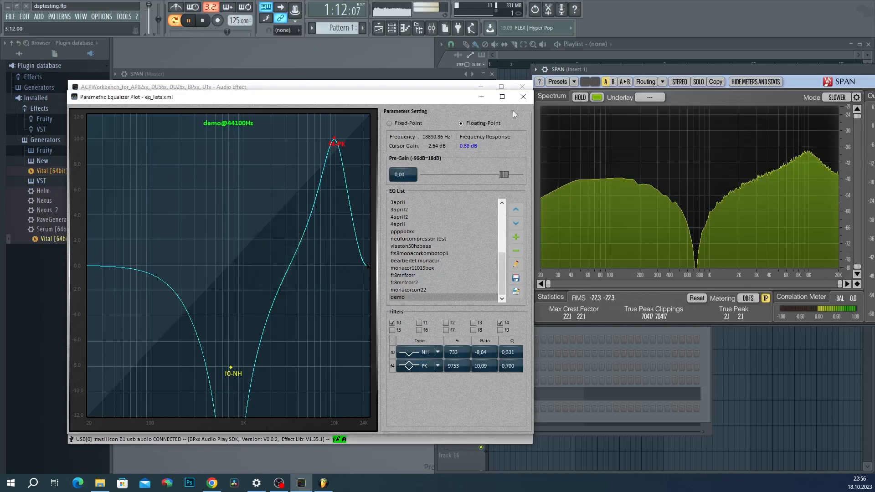
{"action": "left_click", "coordinate": [523, 97]}
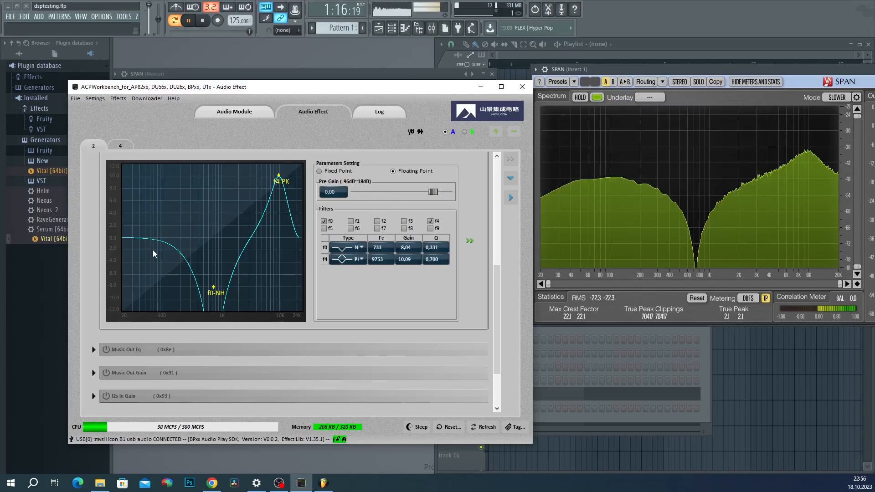
{"action": "scroll", "coordinate": [267, 279], "scroll_direction": "down", "scroll_amount": 3}
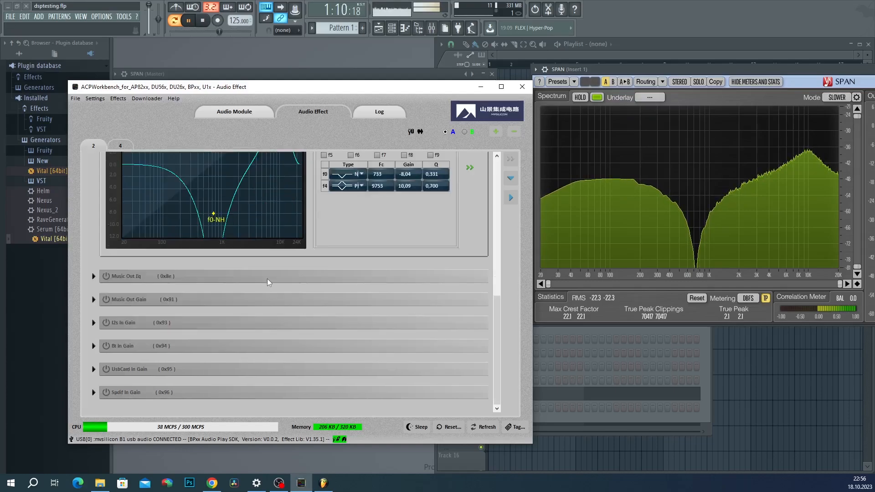
Step: Save the configuration to flash via Downloader > Save Configurations to Flash
{"action": "left_click", "coordinate": [145, 98]}
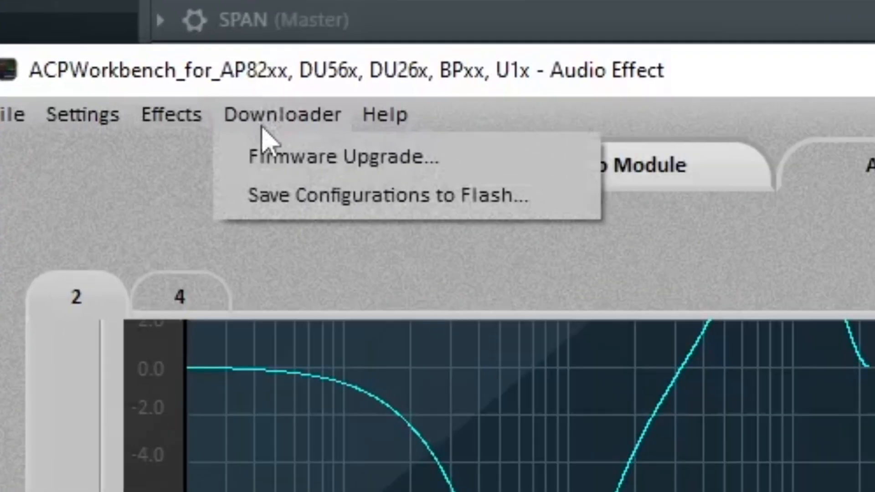
{"action": "left_click", "coordinate": [299, 205]}
{"action": "left_click", "coordinate": [629, 469]}
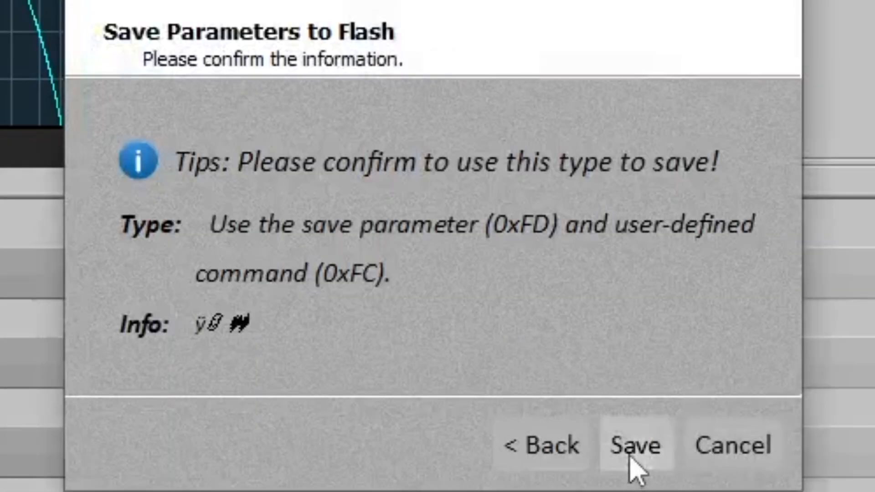
{"action": "left_click", "coordinate": [633, 451]}
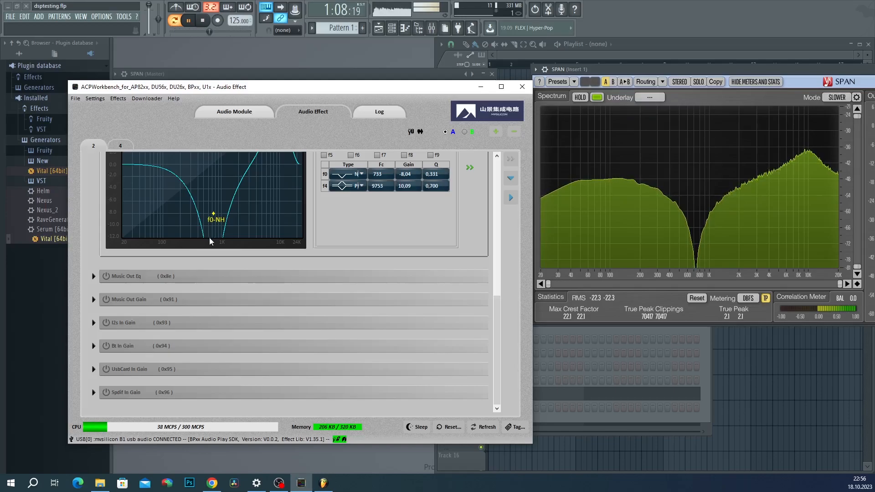
Step: Switch to preset B and show Music Pre Eq in the plot view (f0 LP 2319 Hz, f1 HS 2373 Hz)
{"action": "scroll", "coordinate": [278, 324], "scroll_direction": "up", "scroll_amount": 1}
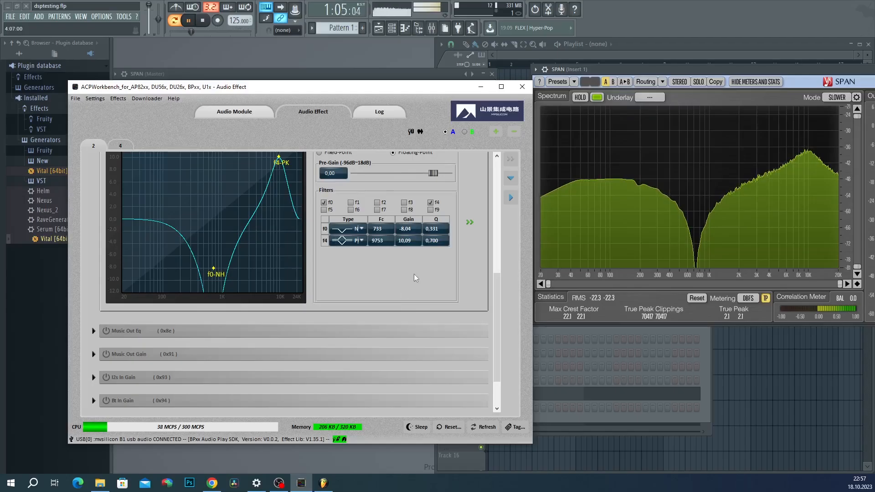
{"action": "scroll", "coordinate": [422, 382], "scroll_direction": "up", "scroll_amount": 1}
{"action": "scroll", "coordinate": [411, 389], "scroll_direction": "up", "scroll_amount": 1}
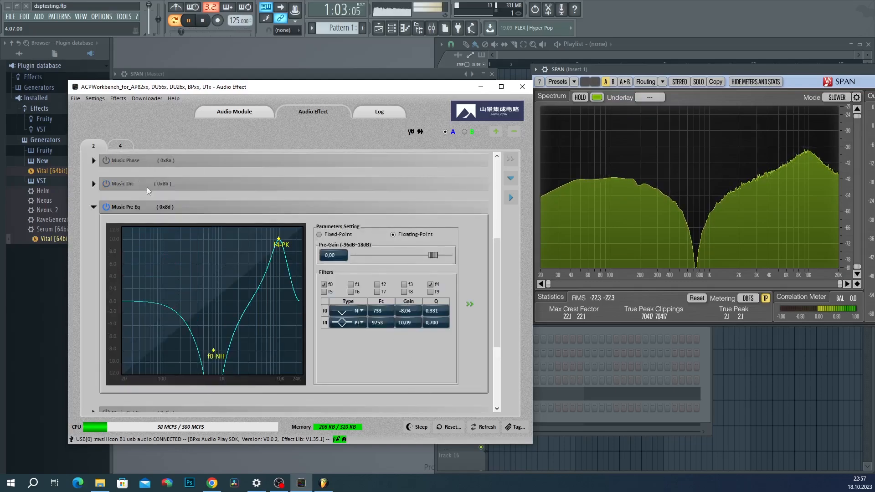
{"action": "scroll", "coordinate": [281, 236], "scroll_direction": "down", "scroll_amount": 2}
{"action": "scroll", "coordinate": [259, 363], "scroll_direction": "up", "scroll_amount": 3}
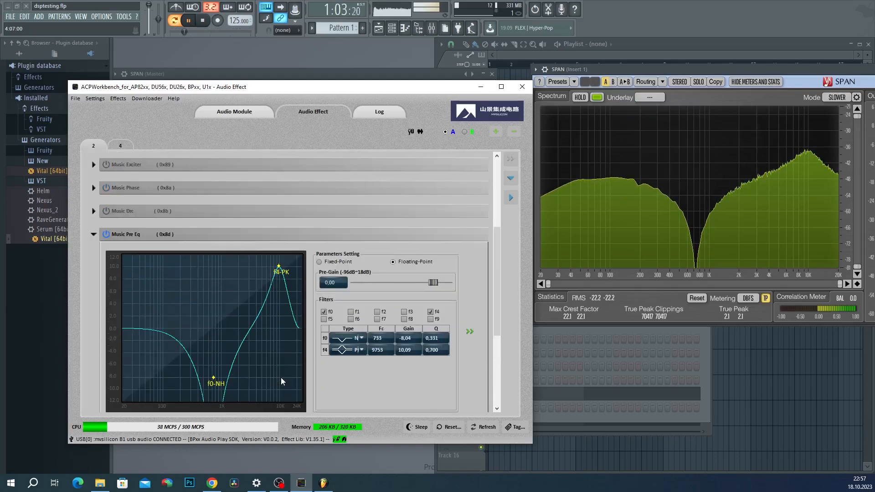
{"action": "scroll", "coordinate": [264, 229], "scroll_direction": "down", "scroll_amount": 3}
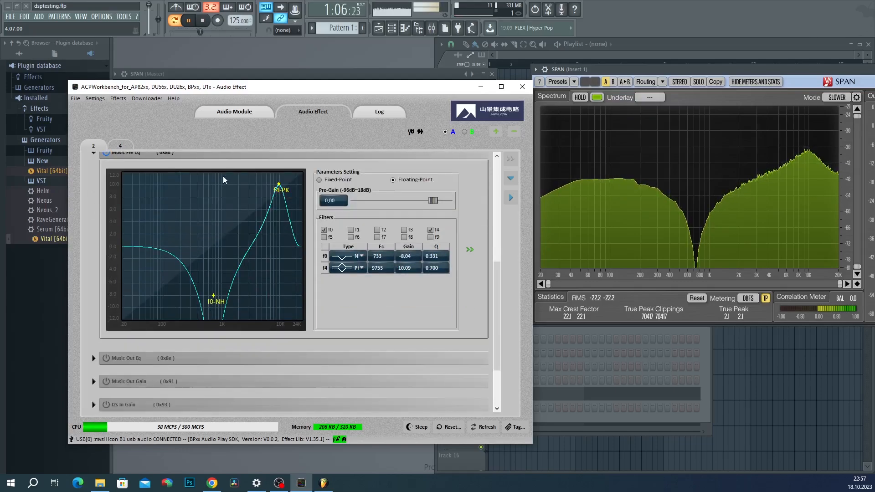
{"action": "left_click", "coordinate": [465, 132]}
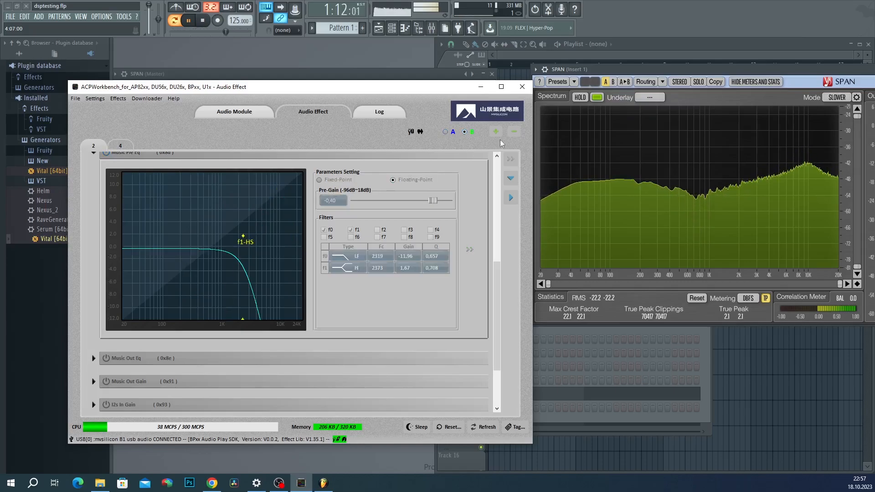
{"action": "scroll", "coordinate": [221, 319], "scroll_direction": "up", "scroll_amount": 3}
{"action": "left_click", "coordinate": [468, 331]}
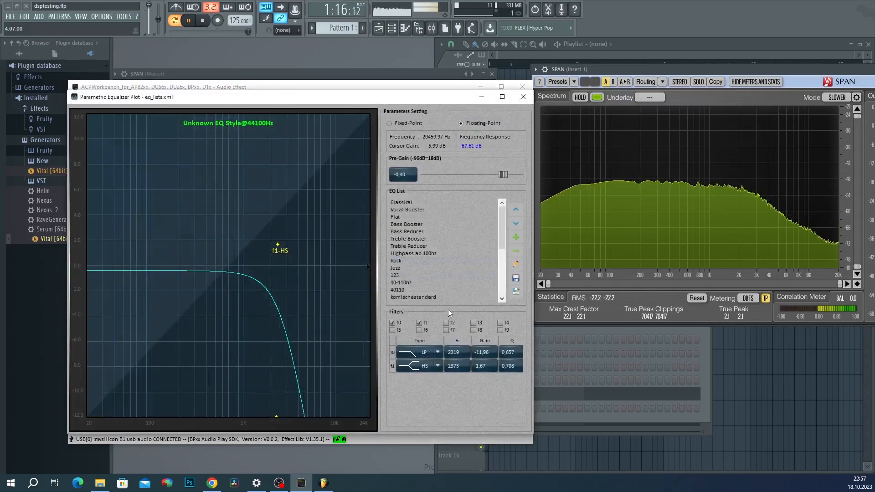
Step: Apply the Vocal Booster EQ style to Music Pre Eq (peaks 96, 543, 2467 Hz, 10723 Hz shelf) and close the plot
{"action": "left_click", "coordinate": [425, 274]}
{"action": "left_click", "coordinate": [339, 280]}
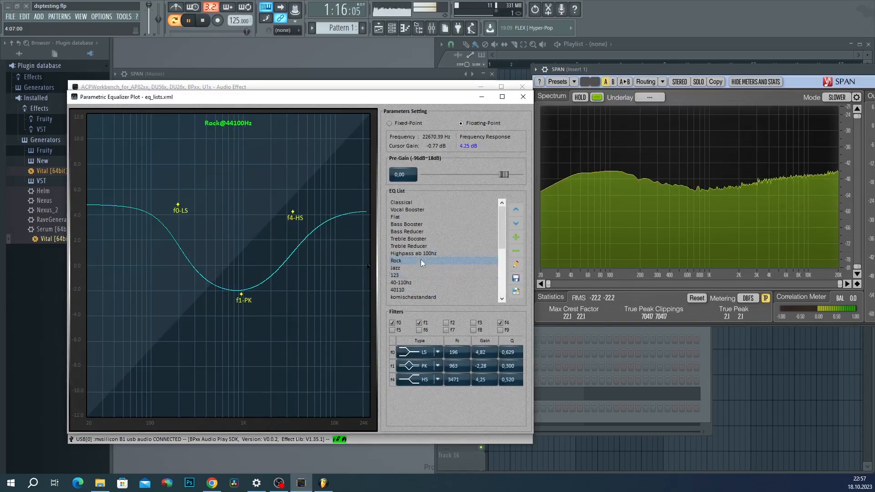
{"action": "left_click", "coordinate": [420, 210]}
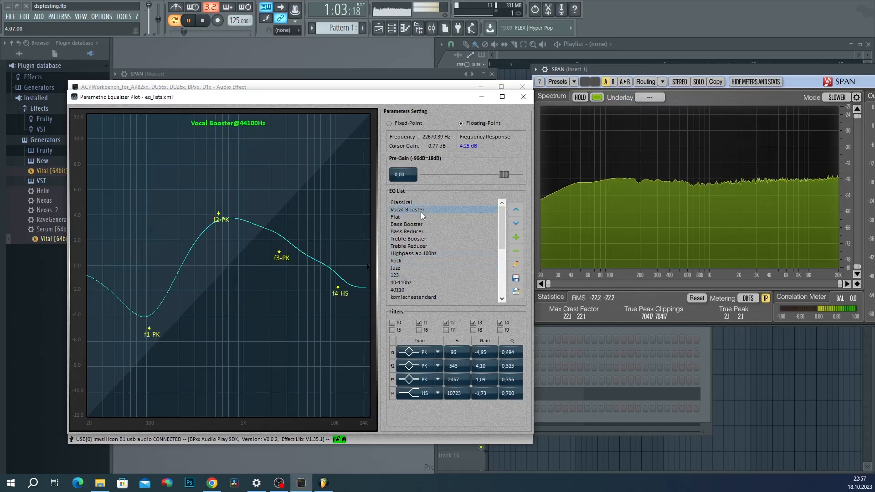
{"action": "left_click", "coordinate": [523, 98]}
{"action": "scroll", "coordinate": [467, 262], "scroll_direction": "down", "scroll_amount": 1}
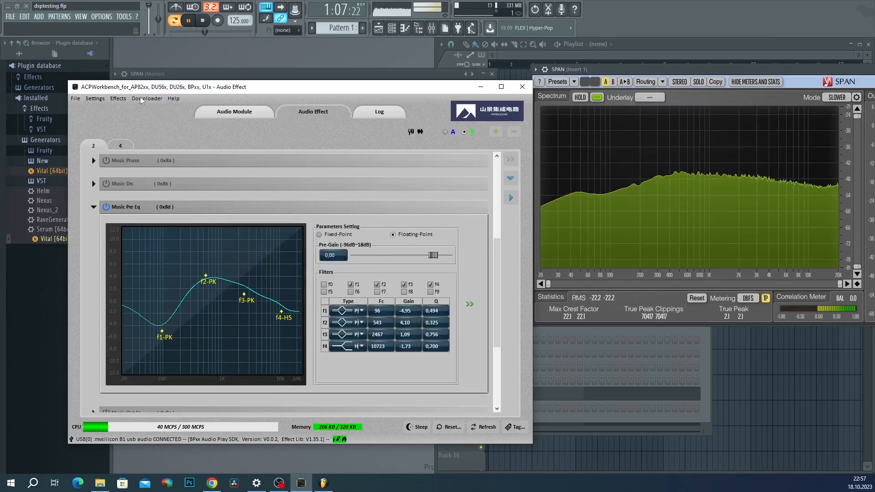
{"action": "left_click", "coordinate": [451, 133]}
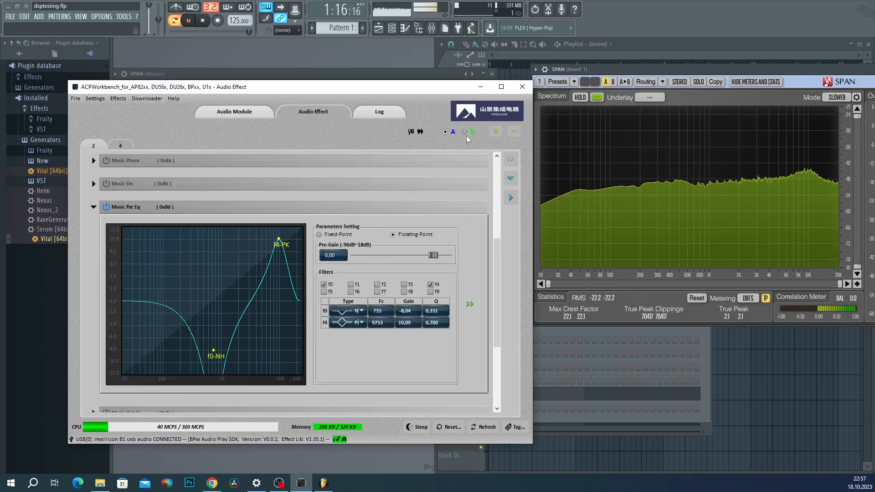
{"action": "left_click", "coordinate": [464, 133]}
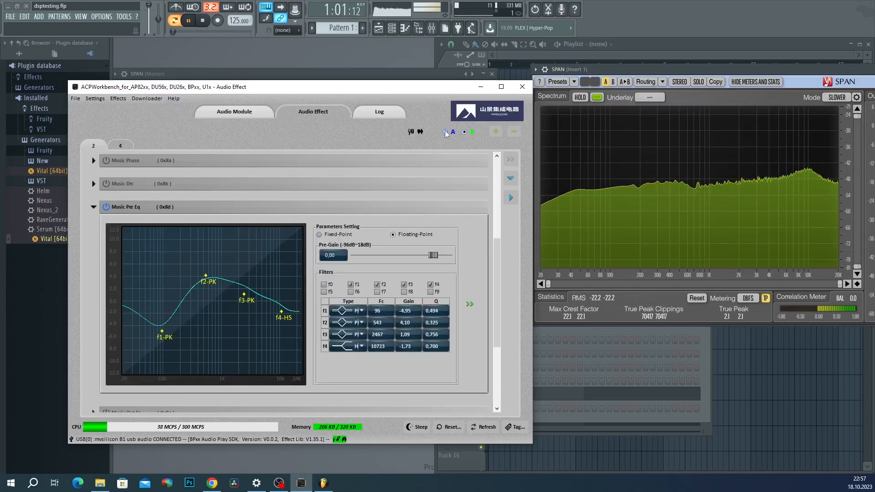
{"action": "left_click", "coordinate": [448, 133]}
{"action": "left_click", "coordinate": [472, 133]}
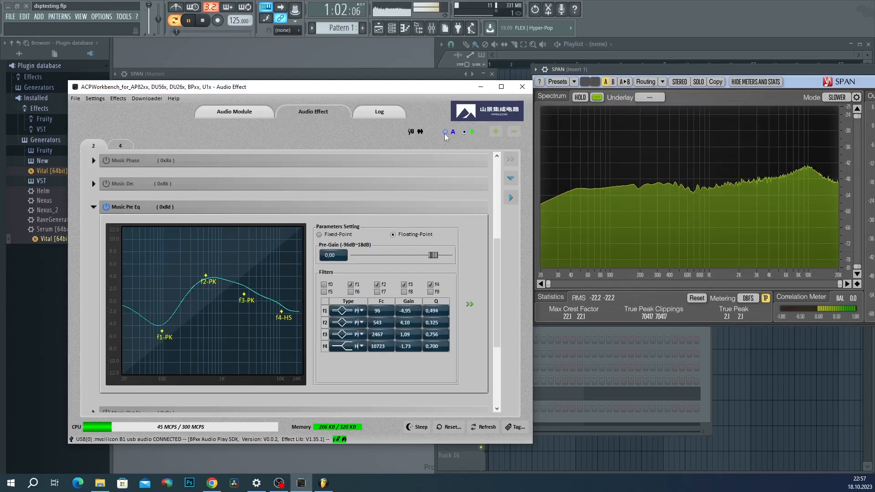
{"action": "left_click", "coordinate": [449, 133]}
{"action": "left_click", "coordinate": [462, 132]}
{"action": "left_click", "coordinate": [497, 132]}
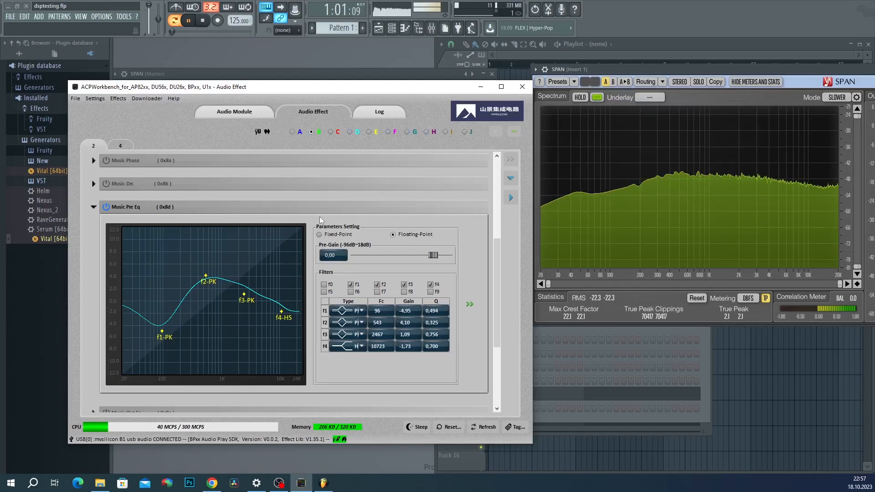
{"action": "left_click", "coordinate": [512, 132]}
{"action": "left_click", "coordinate": [513, 132]}
{"action": "left_click", "coordinate": [513, 132]}
{"action": "left_click", "coordinate": [513, 132]}
{"action": "left_click", "coordinate": [512, 132]}
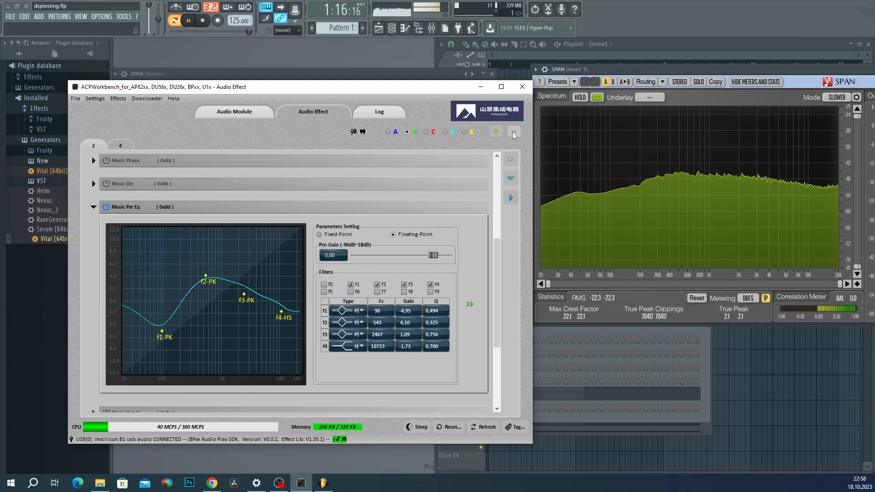
{"action": "left_click", "coordinate": [513, 132]}
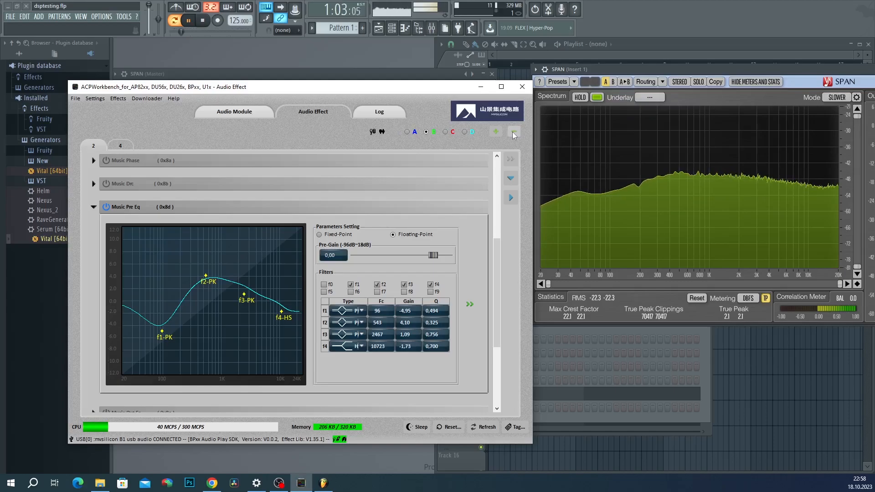
{"action": "left_click", "coordinate": [512, 132]}
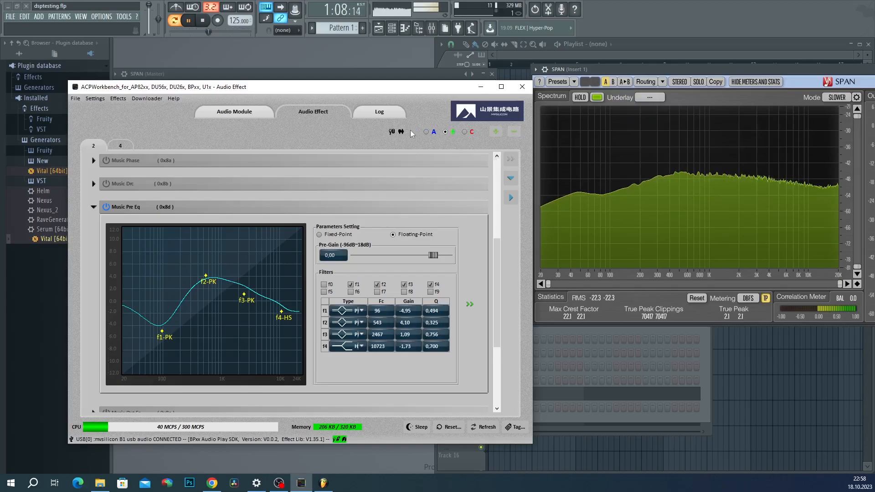
{"action": "left_click", "coordinate": [515, 132]}
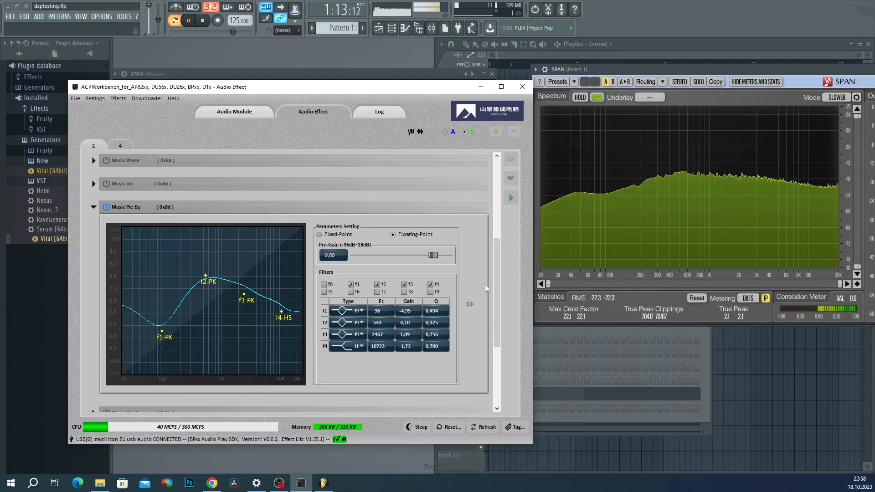
{"action": "left_click_drag", "start_coordinate": [499, 274], "coordinate": [521, 291]}
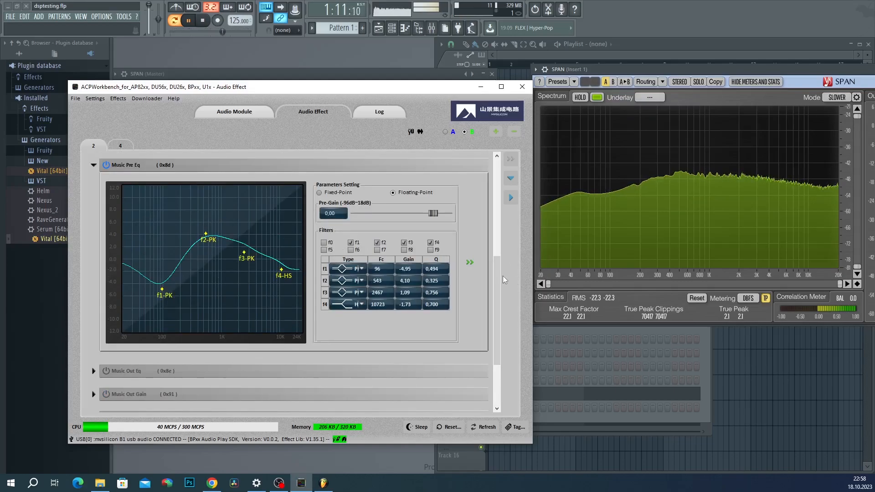
{"action": "left_click_drag", "start_coordinate": [500, 269], "coordinate": [495, 305]}
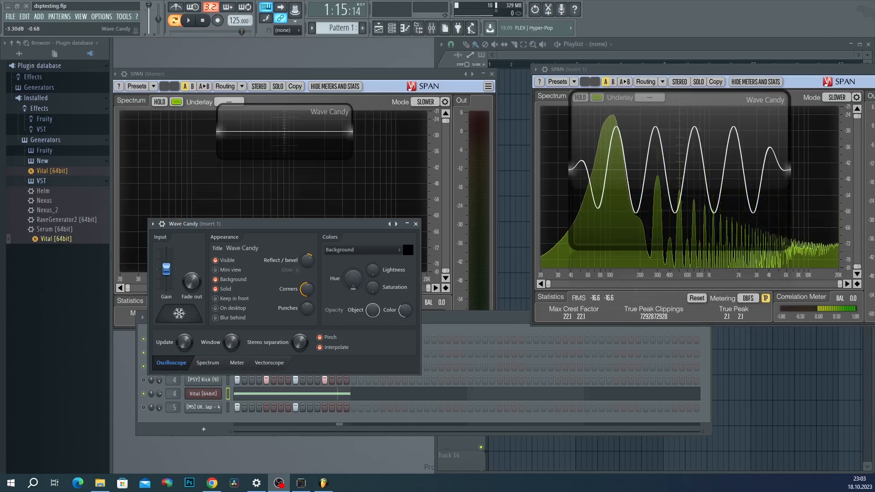
Step: Lengthen the Wave Candy oscilloscope's time window, then bring ACPWorkbench back to the front
{"action": "left_click_drag", "start_coordinate": [229, 340], "coordinate": [229, 344]}
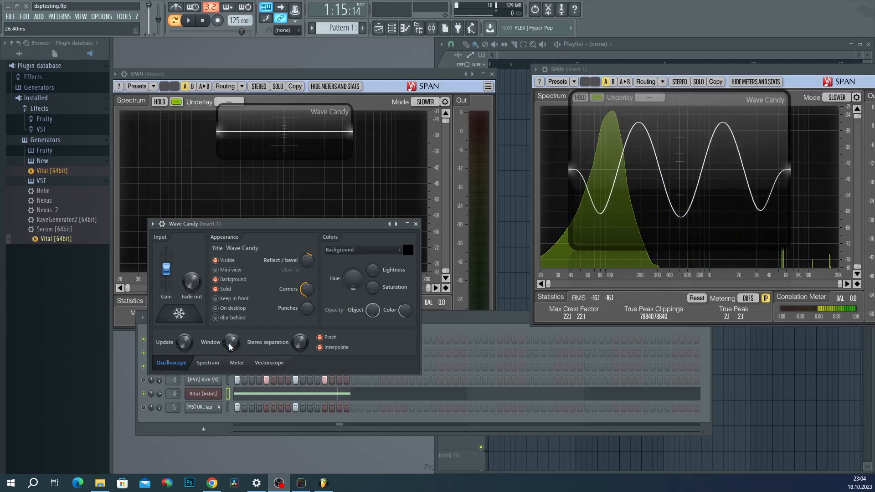
{"action": "left_click", "coordinate": [301, 483]}
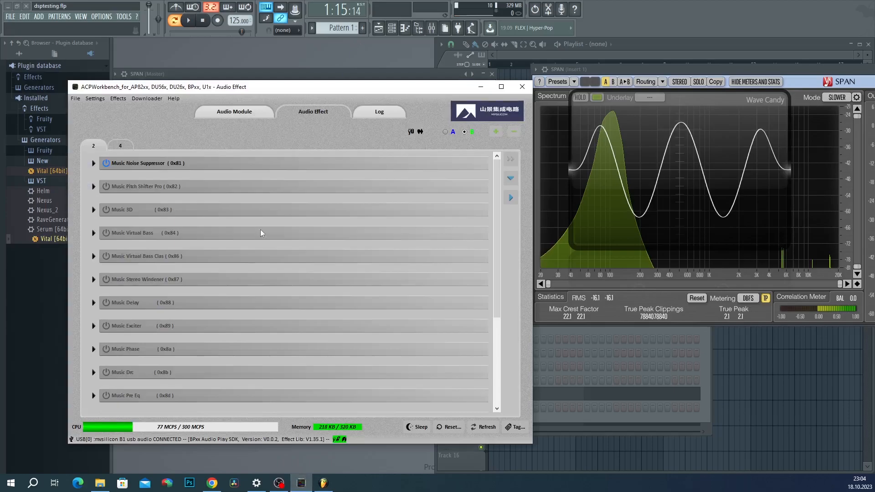
Step: Enable Bt In Gain with its volume raised to 3.72 dB, then go to the Audio Module page
{"action": "scroll", "coordinate": [265, 232], "scroll_direction": "down", "scroll_amount": 5}
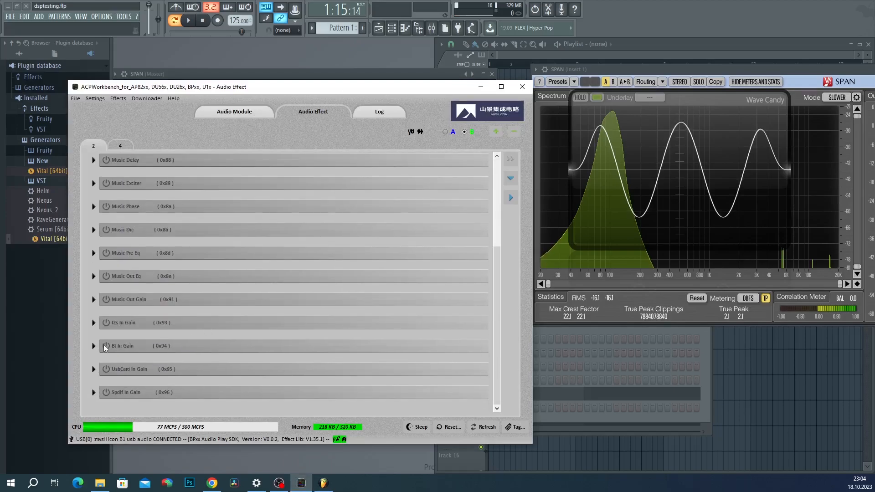
{"action": "left_click", "coordinate": [106, 346]}
{"action": "left_click", "coordinate": [94, 345]}
{"action": "left_click_drag", "start_coordinate": [351, 366], "coordinate": [401, 368]}
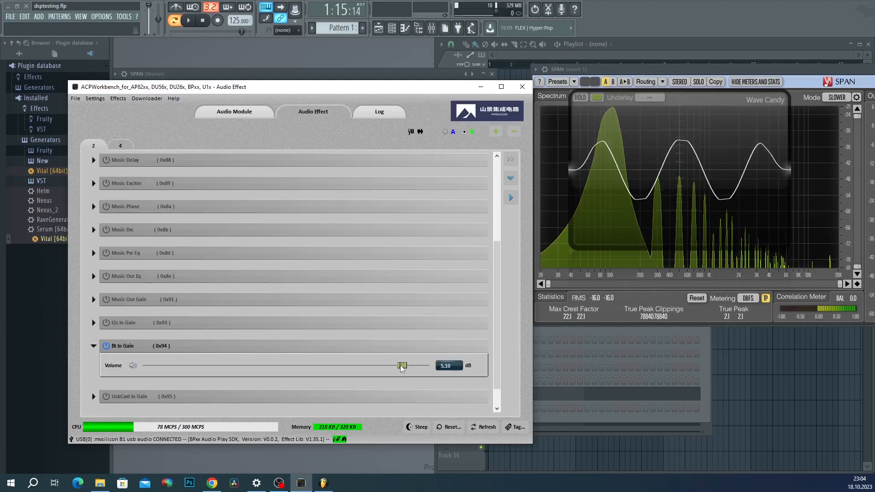
{"action": "mouse_move", "coordinate": [402, 369]}
{"action": "left_mouse_down"}
{"action": "mouse_move", "coordinate": [417, 369]}
{"action": "mouse_move", "coordinate": [387, 371]}
{"action": "mouse_move", "coordinate": [412, 373]}
{"action": "mouse_move", "coordinate": [396, 377]}
{"action": "left_mouse_up"}
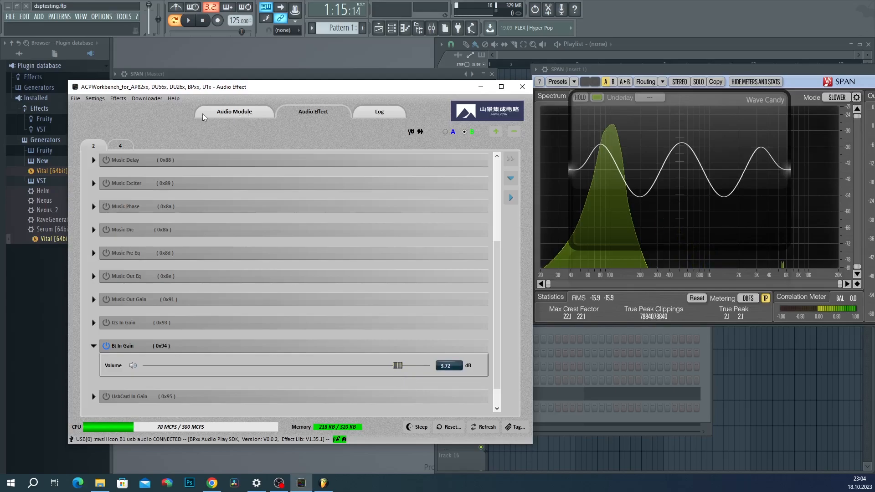
{"action": "left_click", "coordinate": [219, 113]}
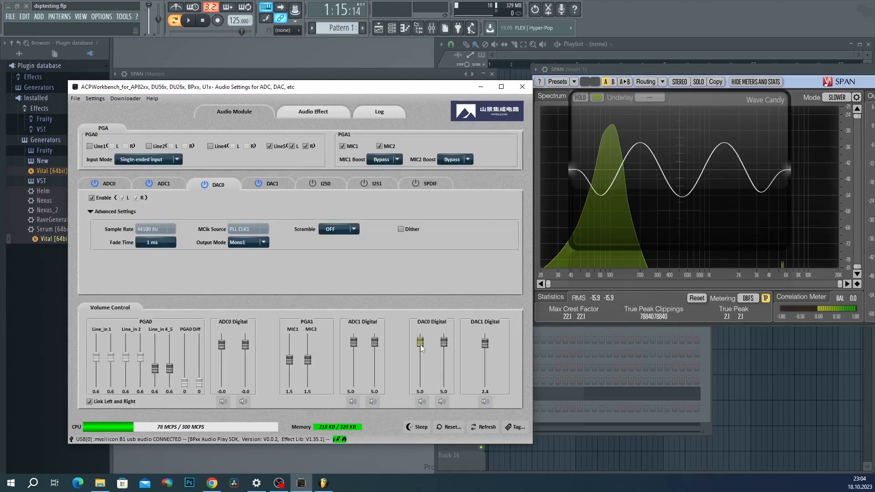
Step: Lower the DAC0 digital volume to -3.7, then return to Audio Effect with Music Out Gain expanded
{"action": "left_click_drag", "start_coordinate": [421, 344], "coordinate": [421, 349]}
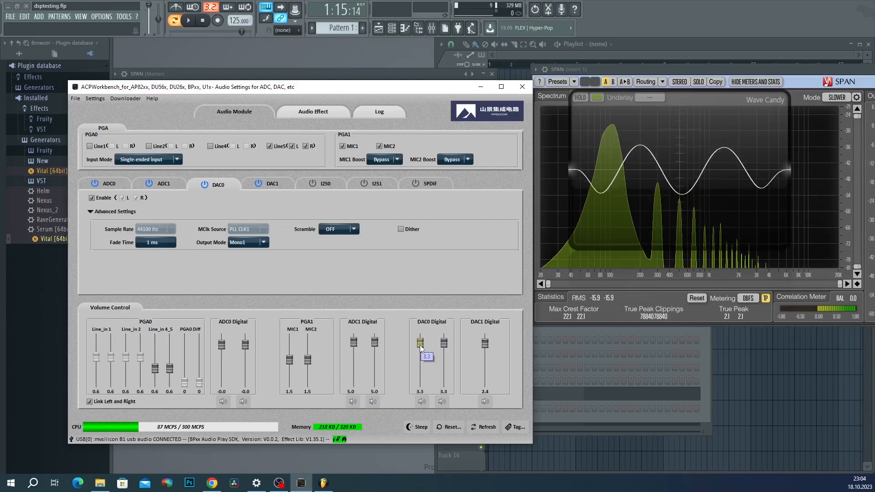
{"action": "left_click", "coordinate": [313, 112]}
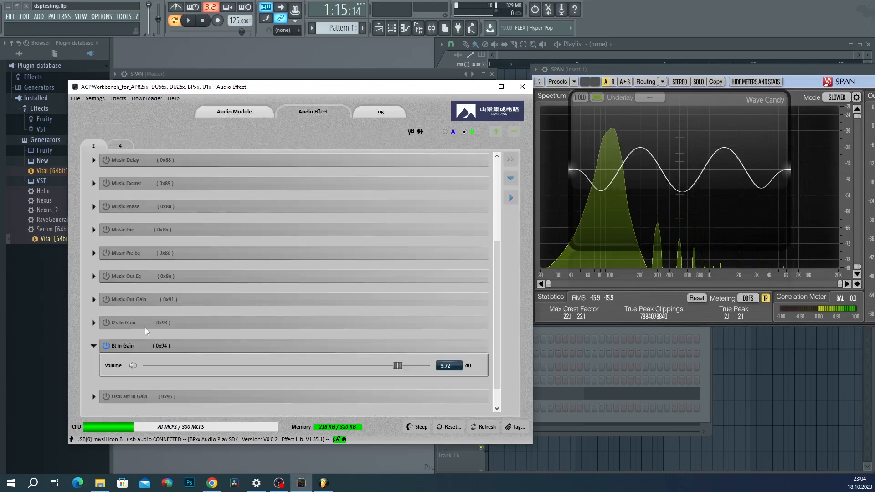
{"action": "scroll", "coordinate": [255, 296], "scroll_direction": "down", "scroll_amount": 1}
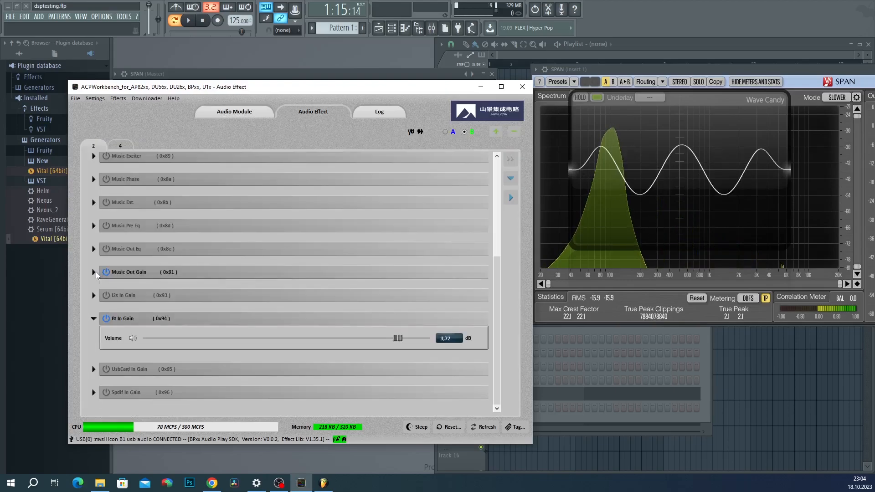
{"action": "left_click", "coordinate": [94, 272]}
Step: Set Music Out Gain volume to 0.69 dB and Bt In Gain volume to 5.10 dB
{"action": "left_click_drag", "start_coordinate": [391, 292], "coordinate": [399, 293]}
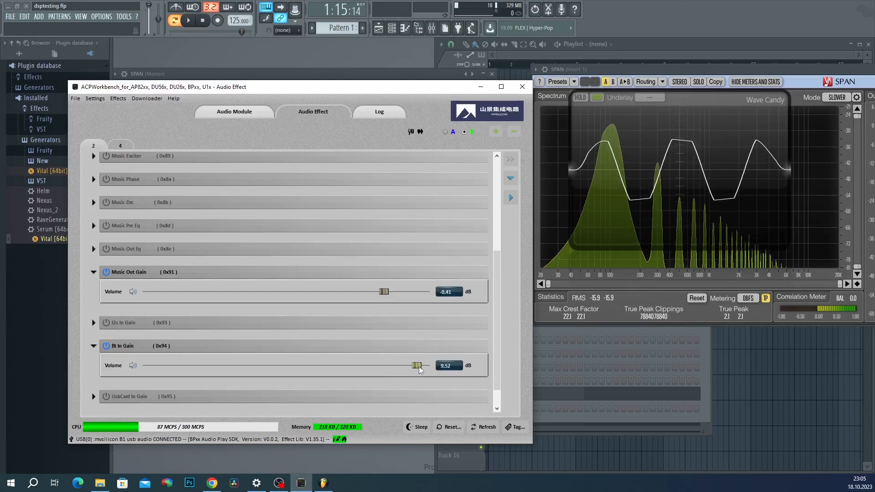
{"action": "left_click_drag", "start_coordinate": [420, 366], "coordinate": [400, 365]}
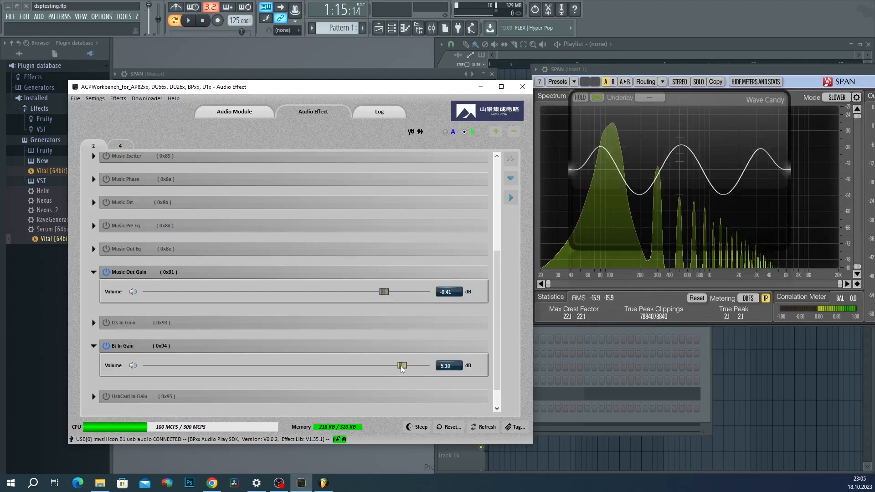
{"action": "left_click_drag", "start_coordinate": [385, 294], "coordinate": [390, 294]}
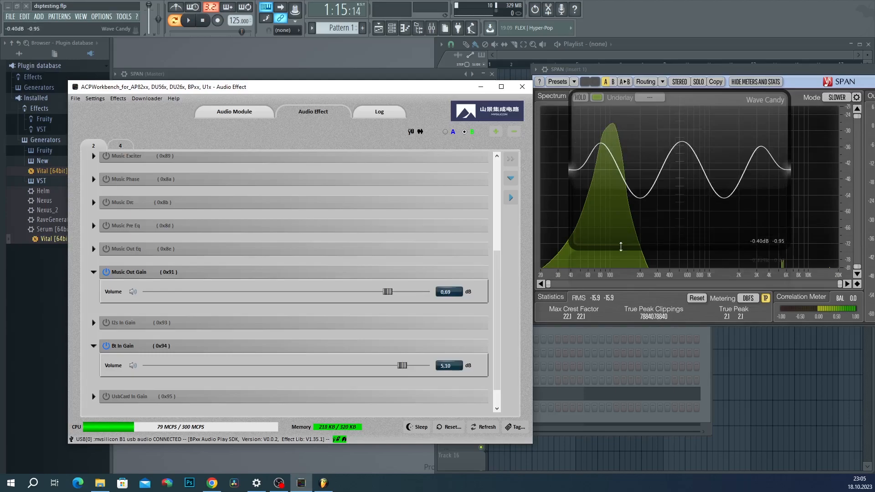
{"action": "scroll", "coordinate": [195, 229], "scroll_direction": "up", "scroll_amount": 3}
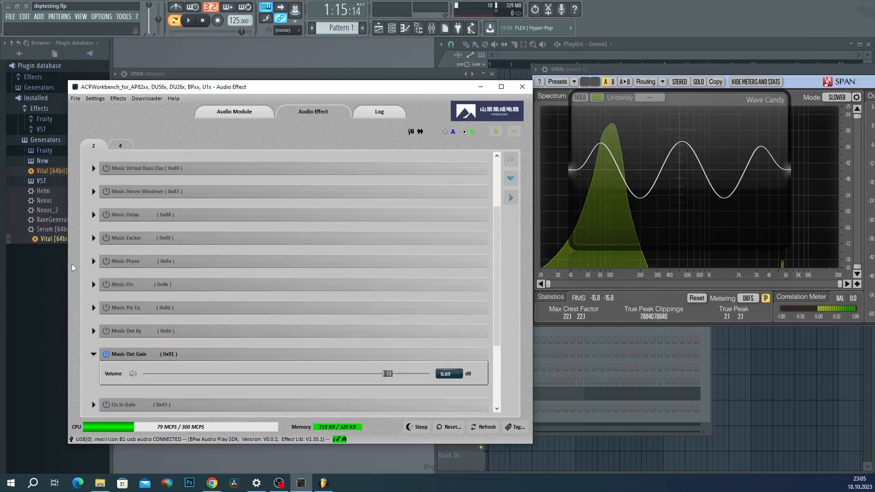
{"action": "scroll", "coordinate": [196, 284], "scroll_direction": "down", "scroll_amount": 2}
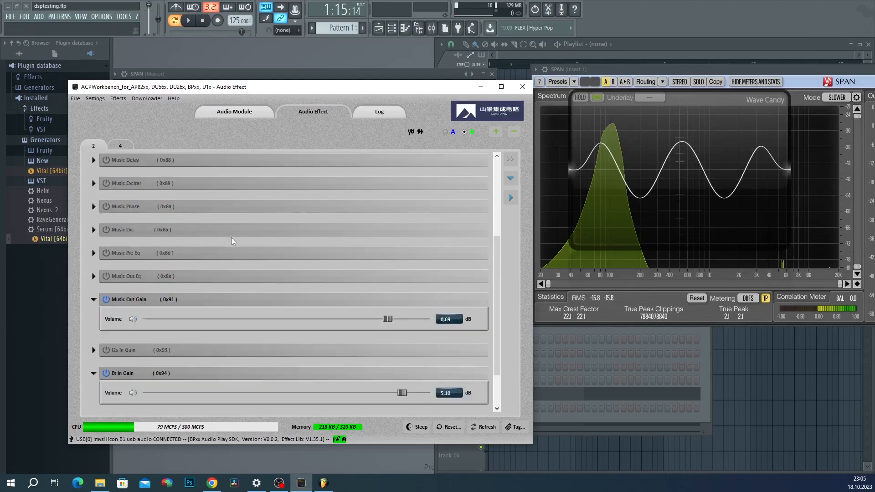
Step: Turn on Music Pre Eq, add the f1 peak filter, and set f4's frequency to 100 Hz
{"action": "left_click", "coordinate": [106, 253]}
{"action": "scroll", "coordinate": [391, 263], "scroll_direction": "down", "scroll_amount": 2}
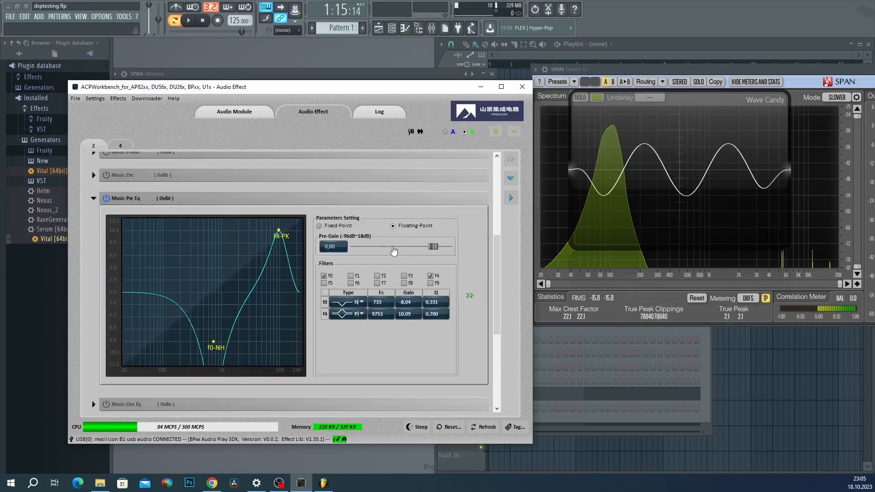
{"action": "scroll", "coordinate": [420, 243], "scroll_direction": "down", "scroll_amount": 1}
{"action": "left_click_drag", "start_coordinate": [433, 220], "coordinate": [433, 221]}
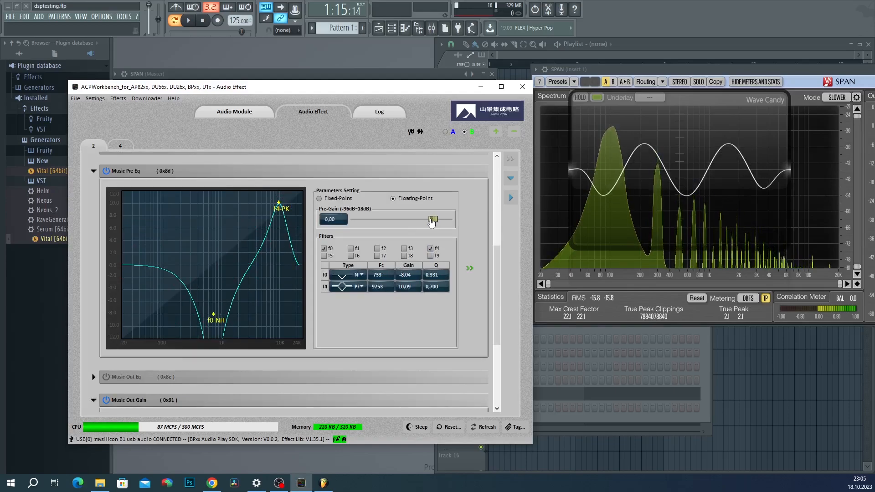
{"action": "left_click", "coordinate": [350, 248]}
{"action": "double_click", "coordinate": [382, 299]}
{"action": "type", "text": "100"}
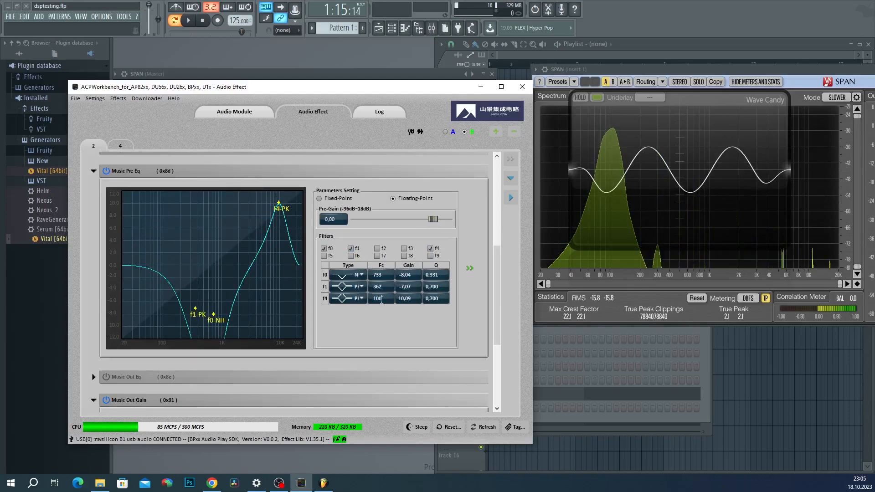
{"action": "key", "text": "Return"}
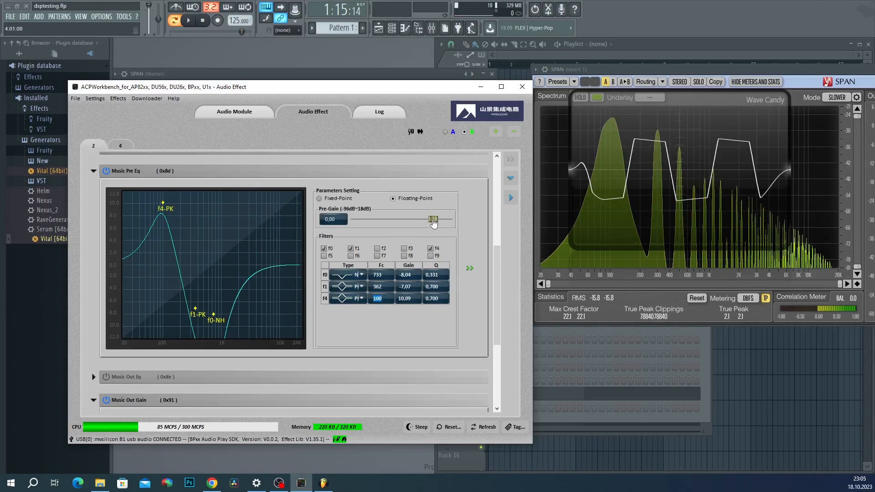
Step: Lower Bt In Gain to -3.31 dB and nudge Music Out Gain down to 0.55 dB
{"action": "left_click_drag", "start_coordinate": [498, 264], "coordinate": [490, 340]}
{"action": "left_click_drag", "start_coordinate": [404, 339], "coordinate": [376, 338]}
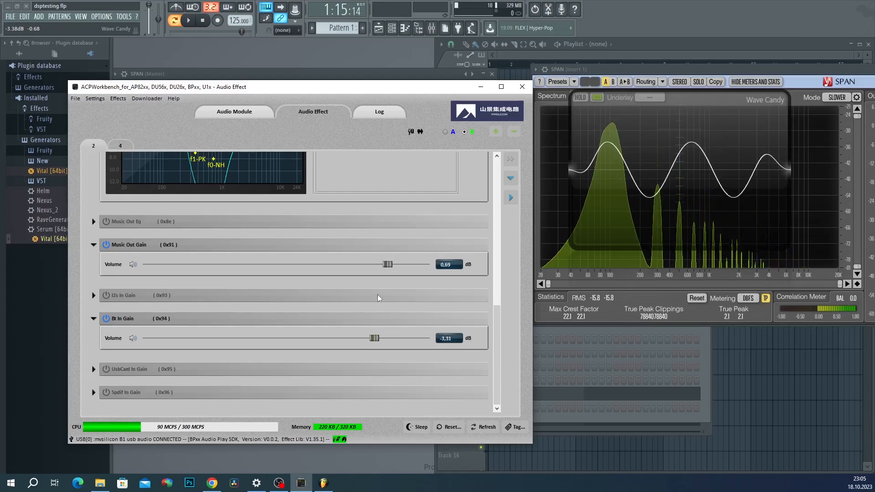
{"action": "left_click", "coordinate": [388, 263]}
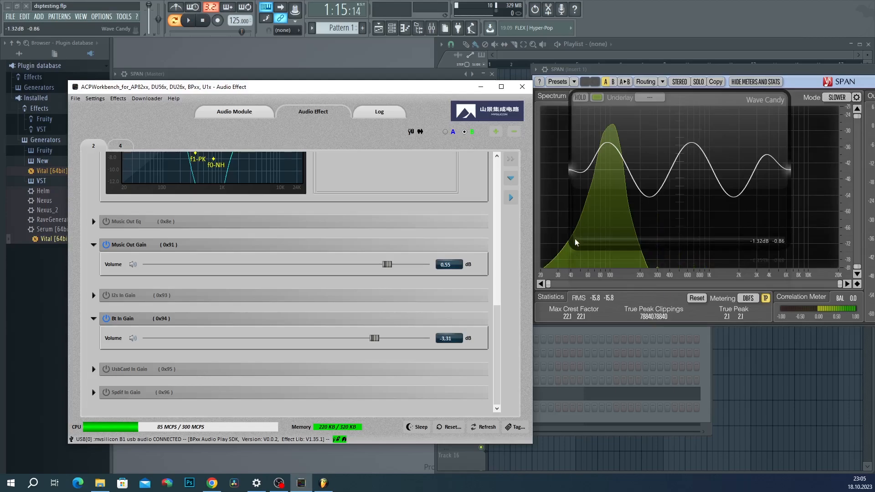
{"action": "scroll", "coordinate": [272, 309], "scroll_direction": "up", "scroll_amount": 1}
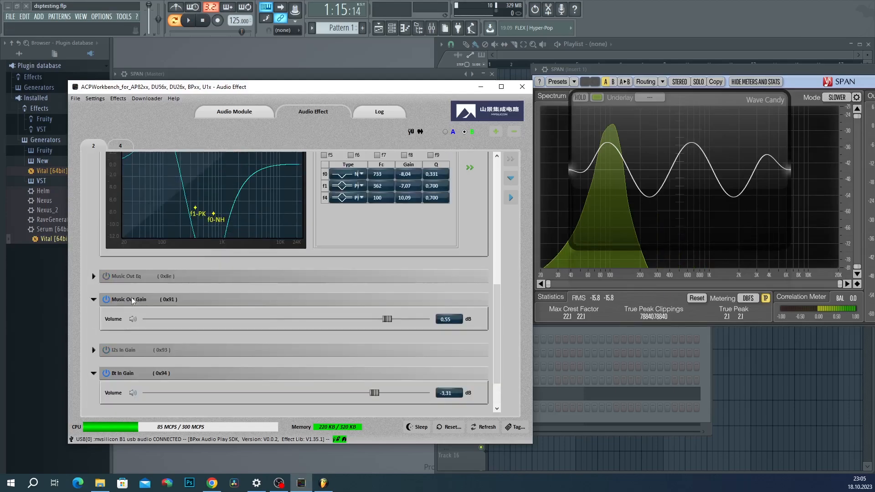
{"action": "scroll", "coordinate": [320, 276], "scroll_direction": "up", "scroll_amount": 5}
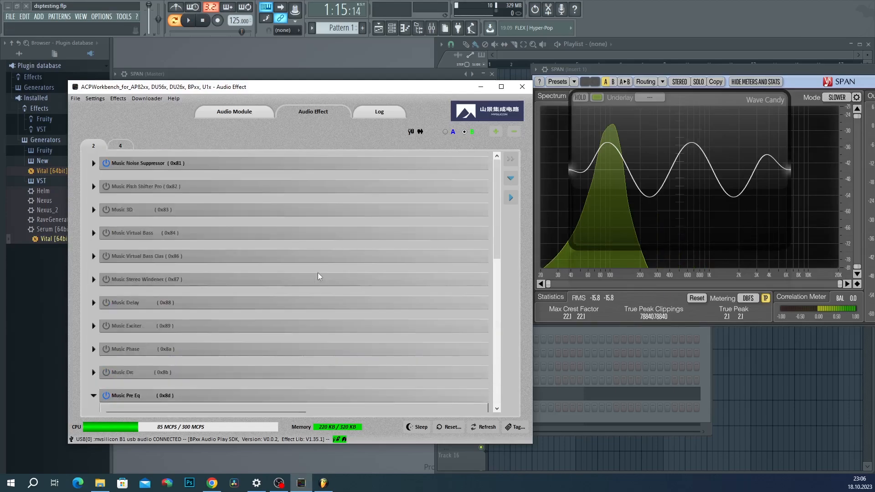
Step: Switch on Music Pitch Shifter Pro and set its Key to -12 semitones
{"action": "left_click", "coordinate": [93, 187]}
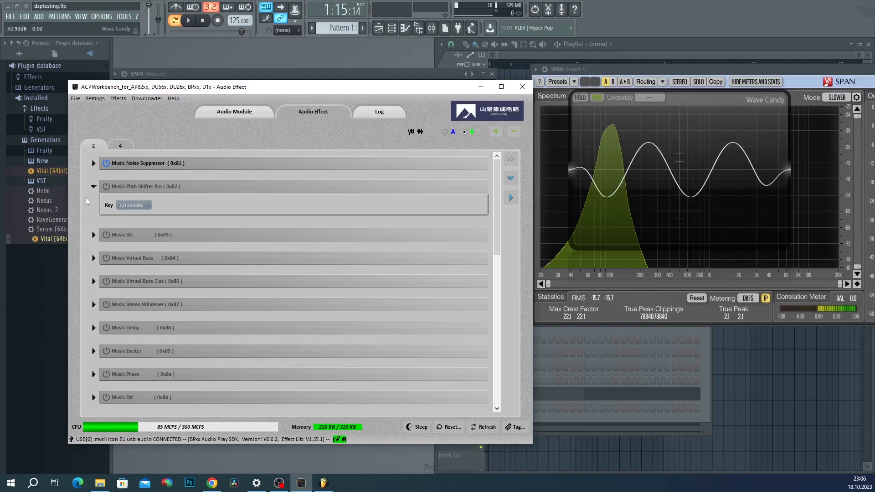
{"action": "left_click", "coordinate": [100, 187]}
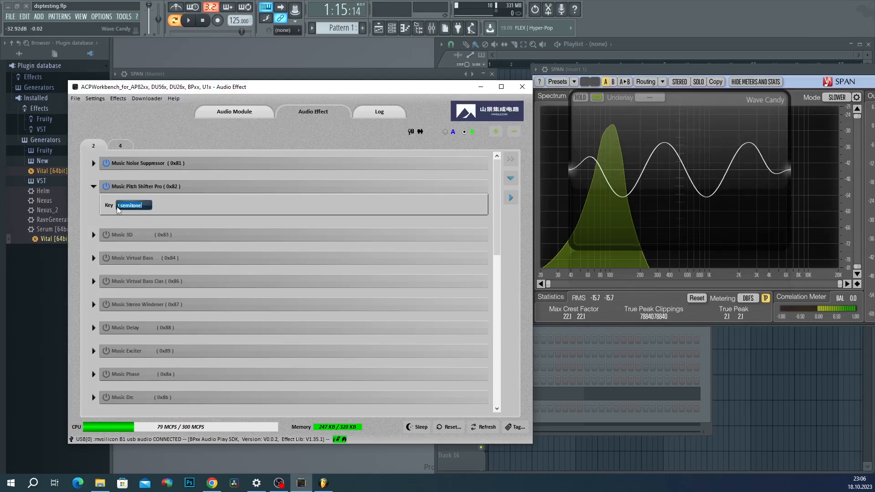
{"action": "left_click", "coordinate": [120, 206]}
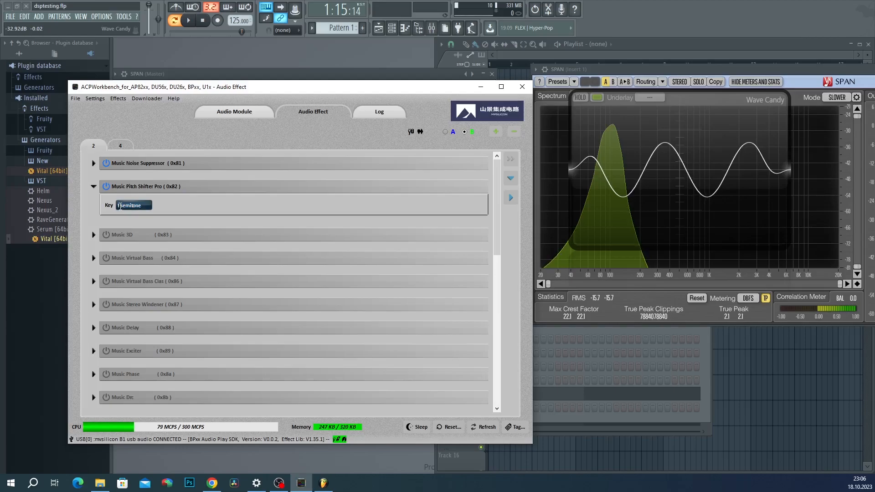
{"action": "type", "text": "1.1"}
{"action": "key", "text": "BackSpace"}
{"action": "key", "text": "BackSpace"}
{"action": "type", "text": "-12"}
{"action": "key", "text": "Return"}
Step: Switch Music Pitch Shifter Pro back off, keeping its key setting
{"action": "left_click", "coordinate": [105, 187]}
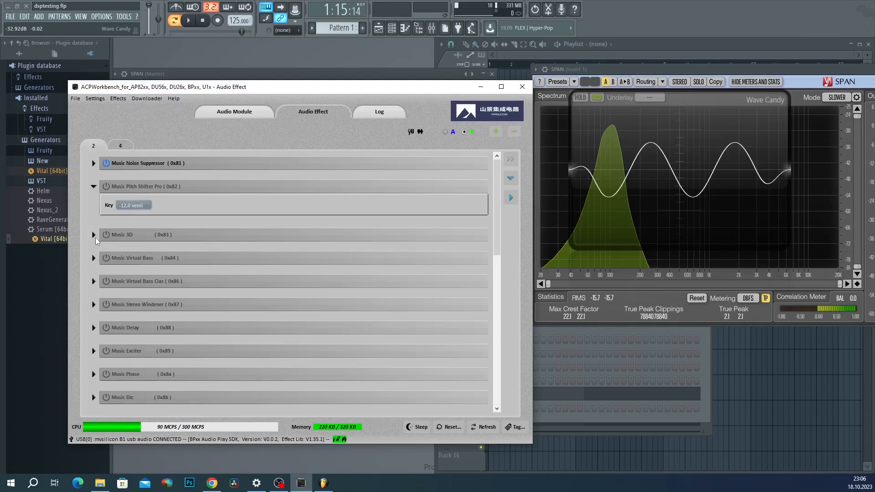
{"action": "scroll", "coordinate": [96, 237], "scroll_direction": "down", "scroll_amount": 1}
{"action": "scroll", "coordinate": [95, 233], "scroll_direction": "down", "scroll_amount": 1}
Step: Switch on Music Virtual Bass, briefly trying the classic virtual bass and stereo widener
{"action": "left_click", "coordinate": [106, 203]}
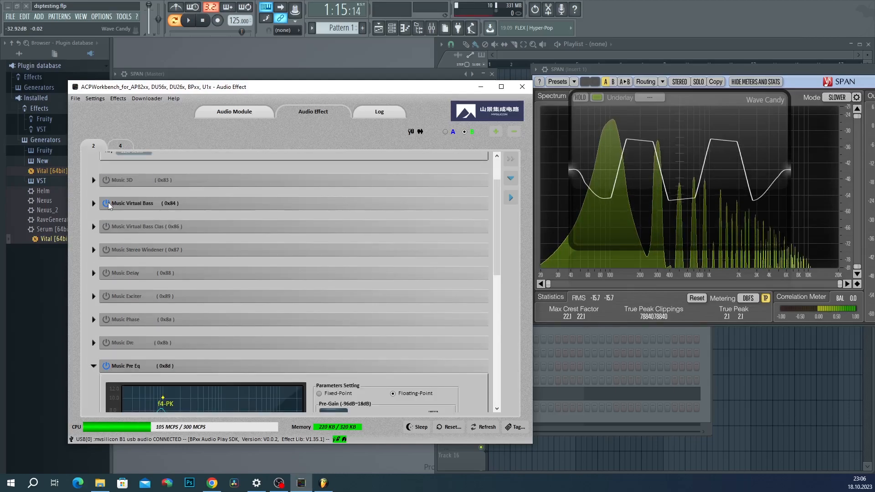
{"action": "left_click", "coordinate": [106, 227]}
{"action": "left_click", "coordinate": [106, 227]}
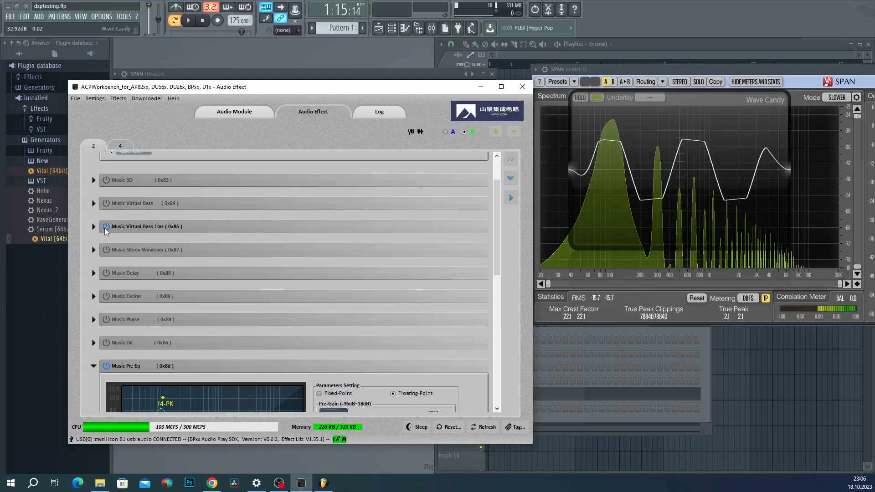
{"action": "scroll", "coordinate": [137, 209], "scroll_direction": "down", "scroll_amount": 1}
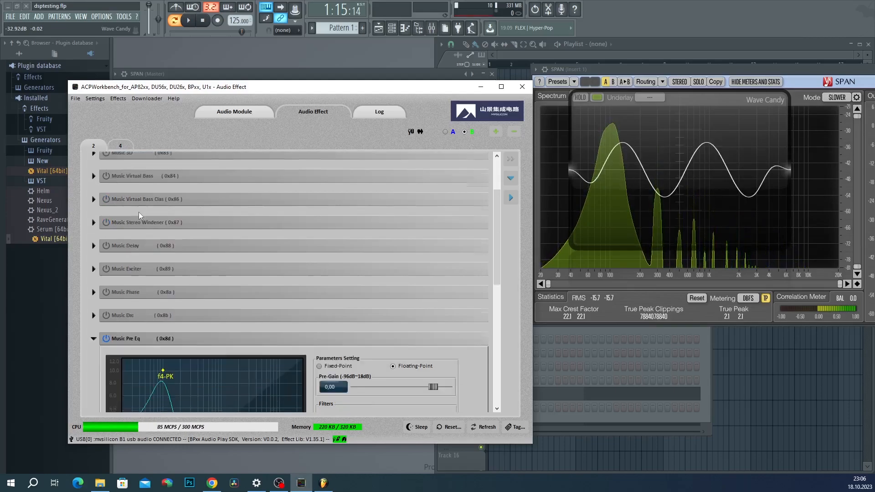
{"action": "left_click", "coordinate": [106, 223]}
{"action": "left_click", "coordinate": [108, 223]}
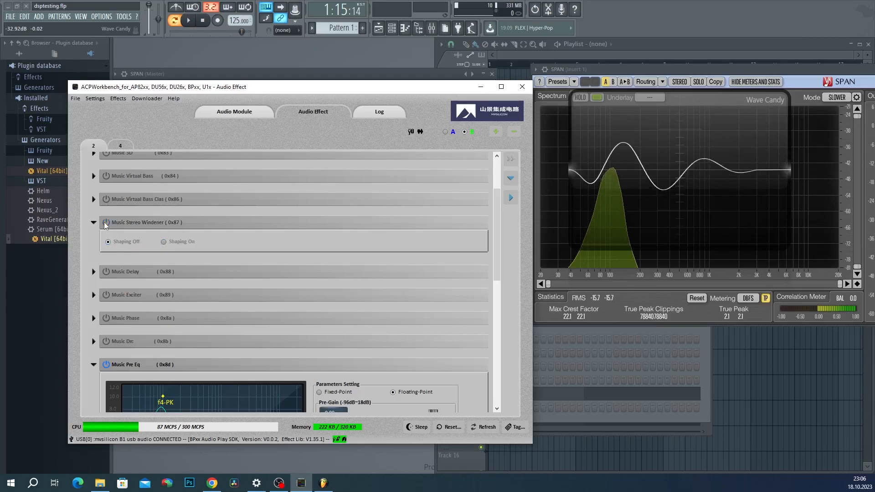
{"action": "scroll", "coordinate": [106, 221], "scroll_direction": "down", "scroll_amount": 2}
Step: Turn on Music Delay and start retyping its delay time value
{"action": "left_click", "coordinate": [105, 217]}
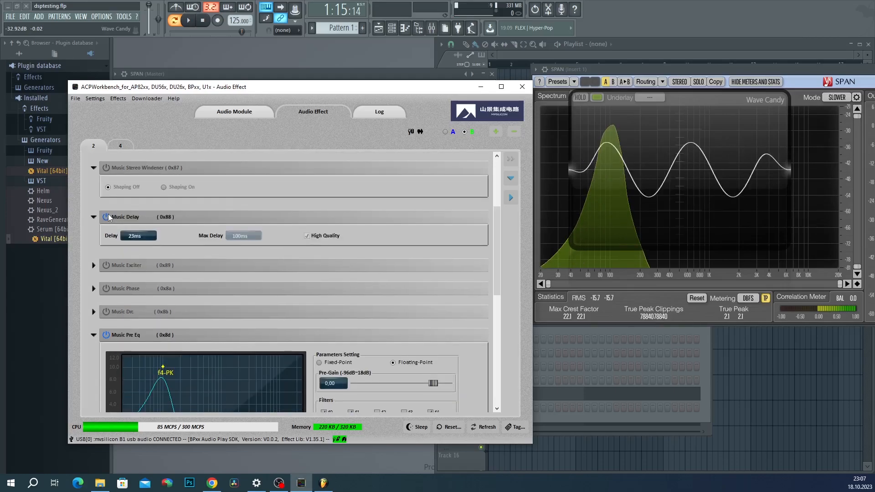
{"action": "double_click", "coordinate": [143, 236]}
{"action": "type", "text": "10"}
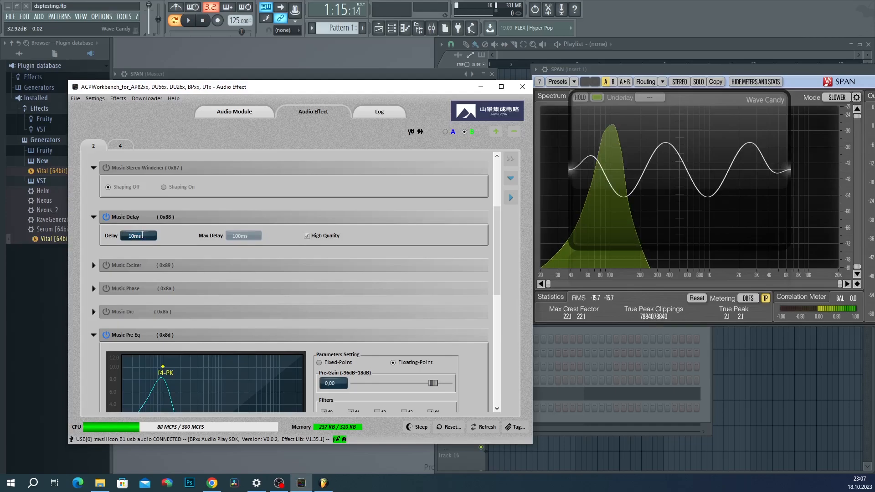
{"action": "type", "text": "0"}
{"action": "key", "text": "BackSpace"}
{"action": "key", "text": "BackSpace"}
{"action": "type", "text": "5"}
{"action": "key", "text": "BackSpace"}
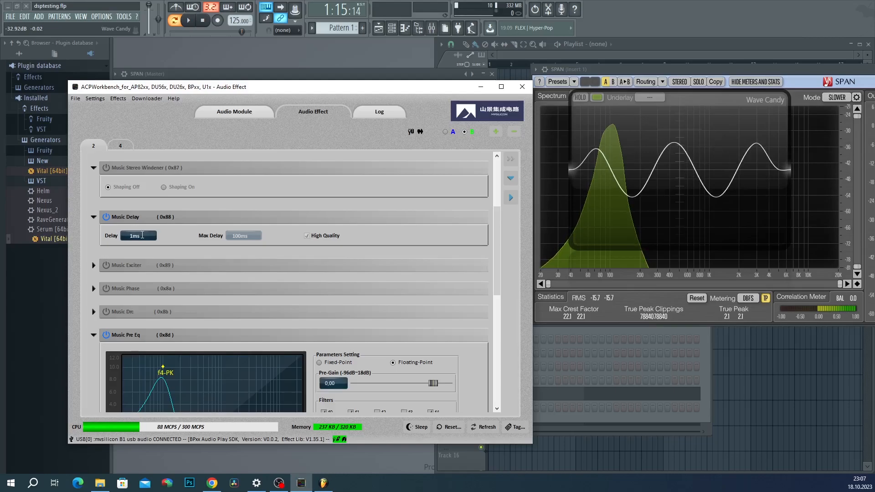
{"action": "key", "text": "BackSpace"}
{"action": "type", "text": "80"}
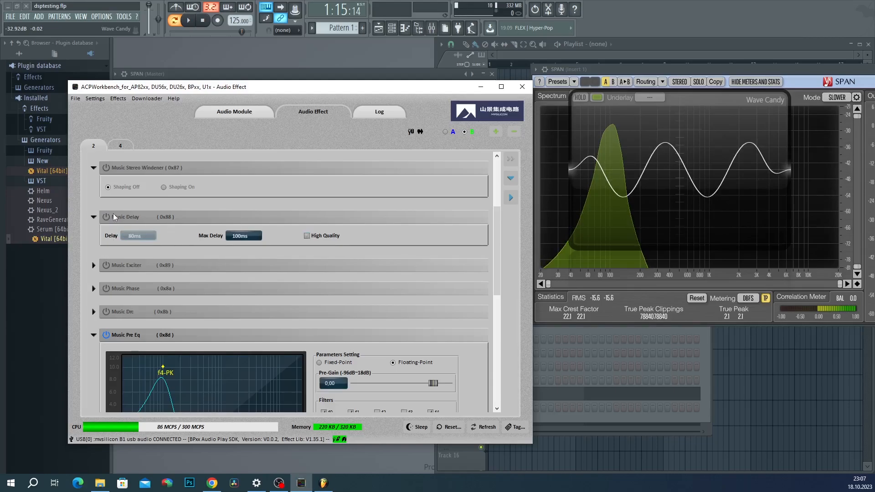
{"action": "left_click", "coordinate": [106, 216]}
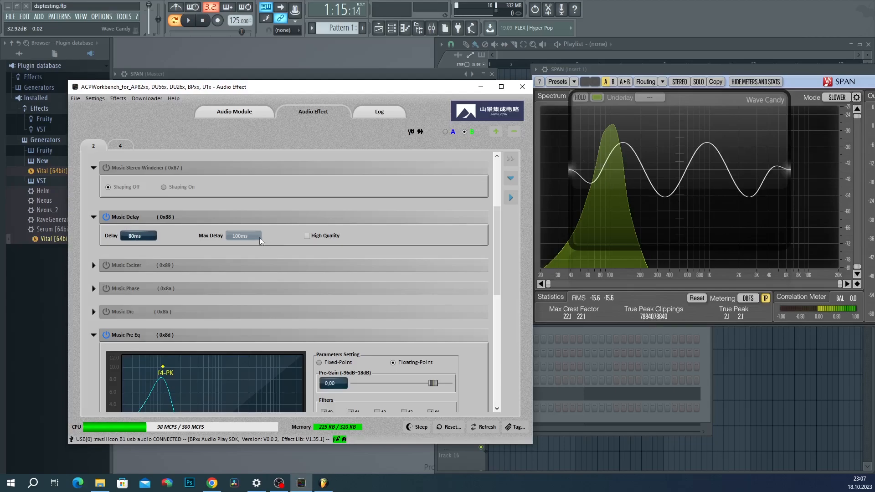
Step: Edit the Music Delay Max Delay value and try delay times of 3 ms and 30 ms
{"action": "left_click", "coordinate": [242, 235]}
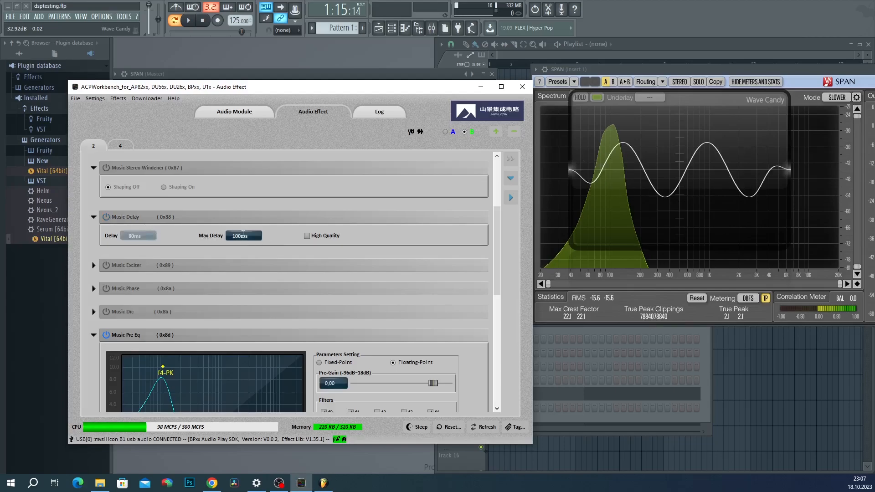
{"action": "double_click", "coordinate": [243, 235]}
{"action": "type", "text": "300"}
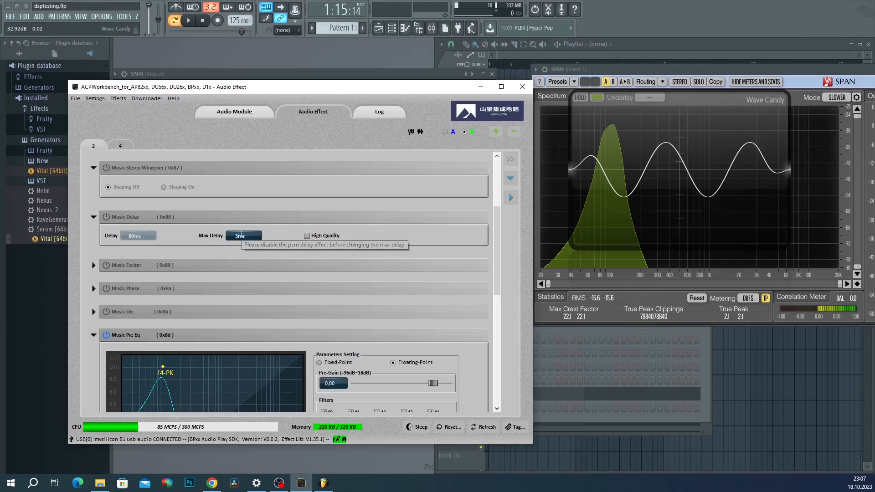
{"action": "type", "text": "0"}
{"action": "left_click", "coordinate": [140, 236]}
{"action": "type", "text": "3"}
{"action": "key", "text": "Tab"}
{"action": "left_click", "coordinate": [138, 236]}
{"action": "type", "text": "0"}
{"action": "key", "text": "Tab"}
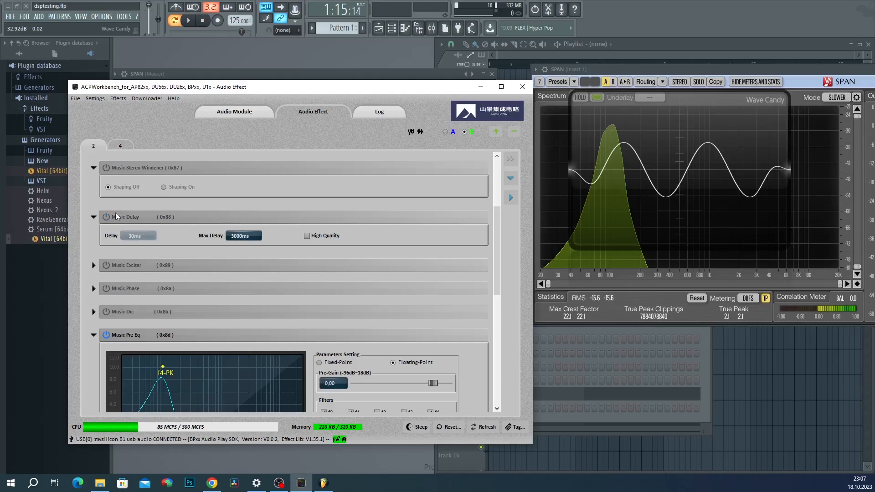
{"action": "left_click", "coordinate": [134, 235]}
{"action": "type", "text": "0"}
{"action": "key", "text": "Tab"}
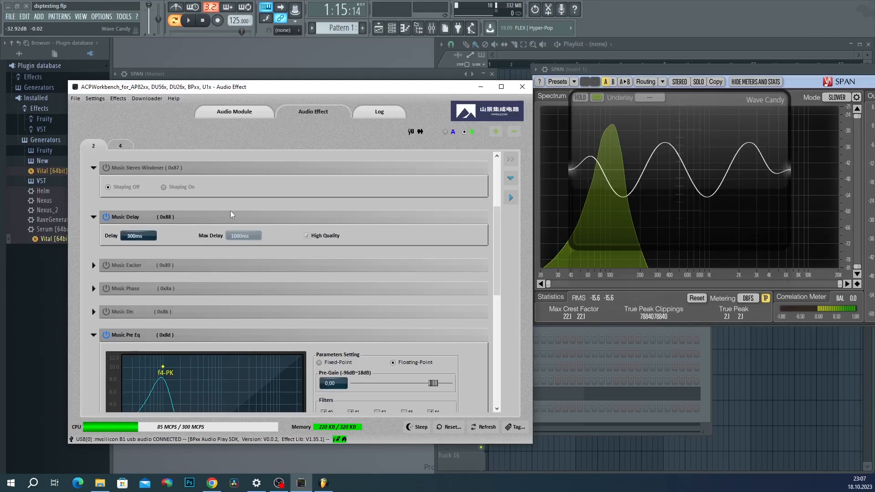
Step: Set the Music Delay delay time to 300 ms
{"action": "left_click", "coordinate": [124, 234]}
{"action": "left_click_drag", "start_coordinate": [123, 235], "coordinate": [140, 236]}
{"action": "key", "text": "BackSpace"}
{"action": "type", "text": "300"}
{"action": "key", "text": "Tab"}
{"action": "scroll", "coordinate": [104, 266], "scroll_direction": "down", "scroll_amount": 1}
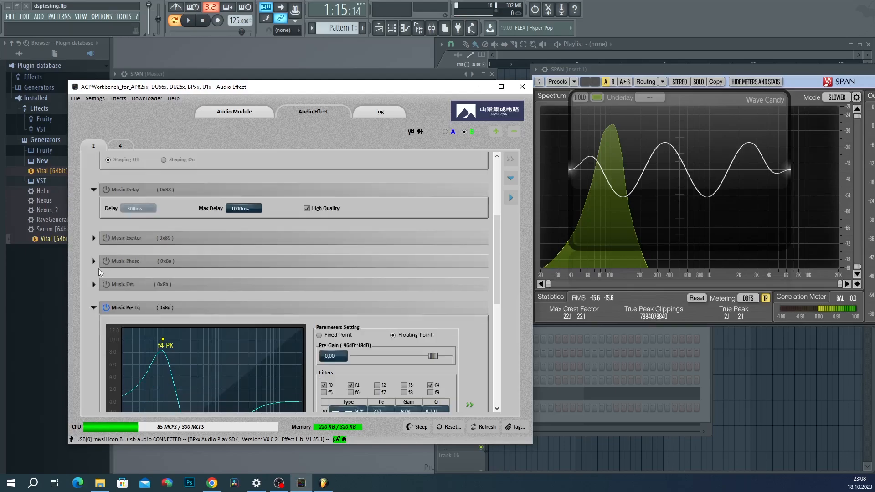
Step: Switch on Music Phase with a 180 Degrees phase difference
{"action": "scroll", "coordinate": [99, 272], "scroll_direction": "down", "scroll_amount": 1}
{"action": "left_click", "coordinate": [93, 234]}
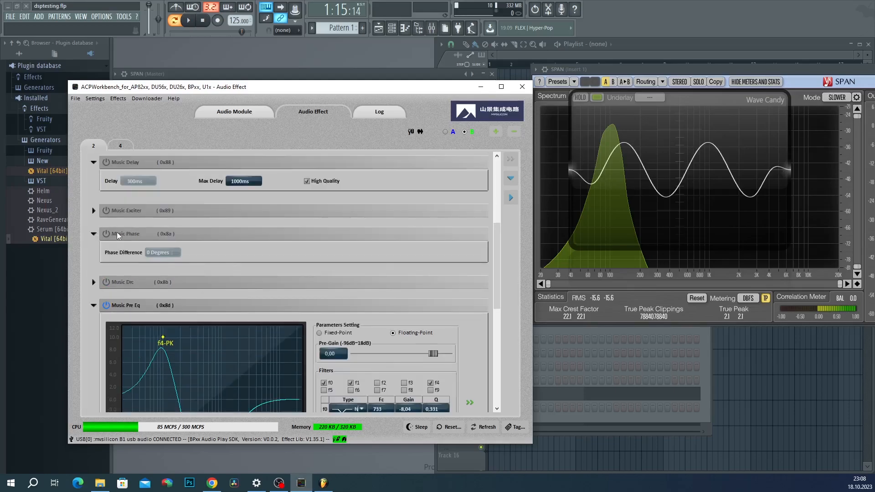
{"action": "left_click", "coordinate": [106, 233]}
{"action": "left_click", "coordinate": [171, 253]}
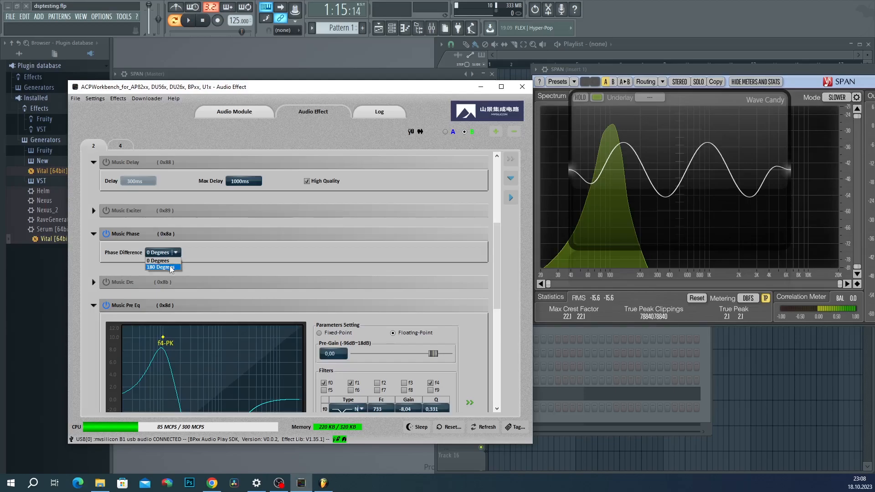
{"action": "left_click", "coordinate": [170, 266]}
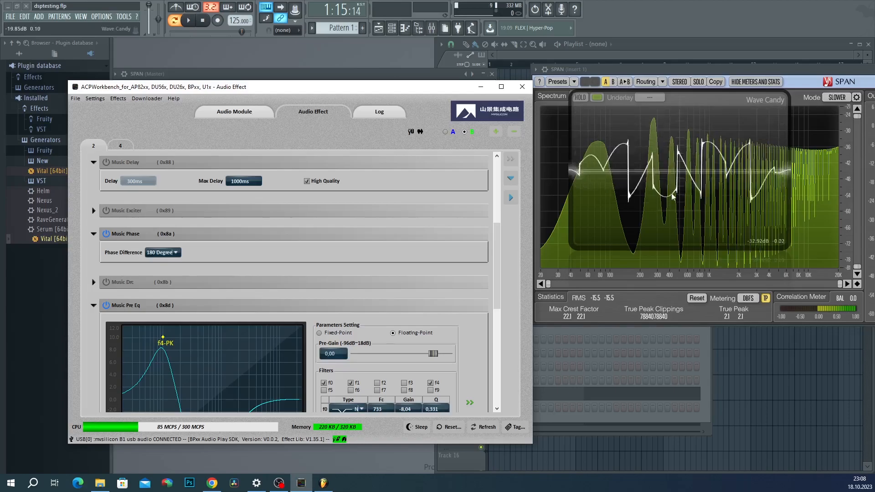
Step: Compare Music Phase on and off, leave it off, and collapse its settings
{"action": "scroll", "coordinate": [114, 233], "scroll_direction": "down", "scroll_amount": 1}
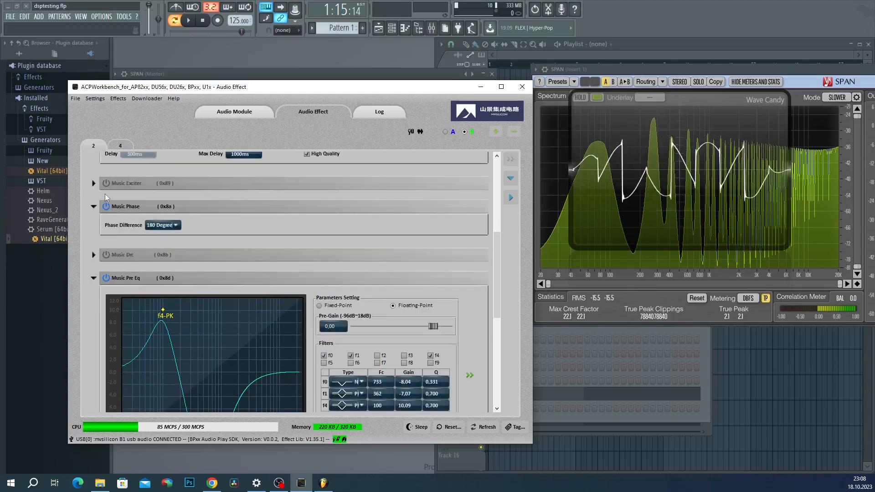
{"action": "left_click", "coordinate": [106, 207]}
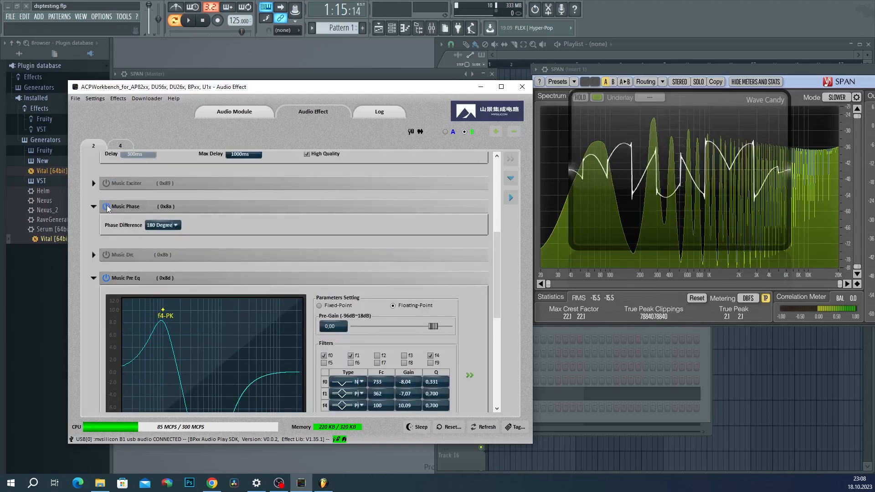
{"action": "scroll", "coordinate": [107, 177], "scroll_direction": "down", "scroll_amount": 2}
{"action": "scroll", "coordinate": [106, 177], "scroll_direction": "up", "scroll_amount": 2}
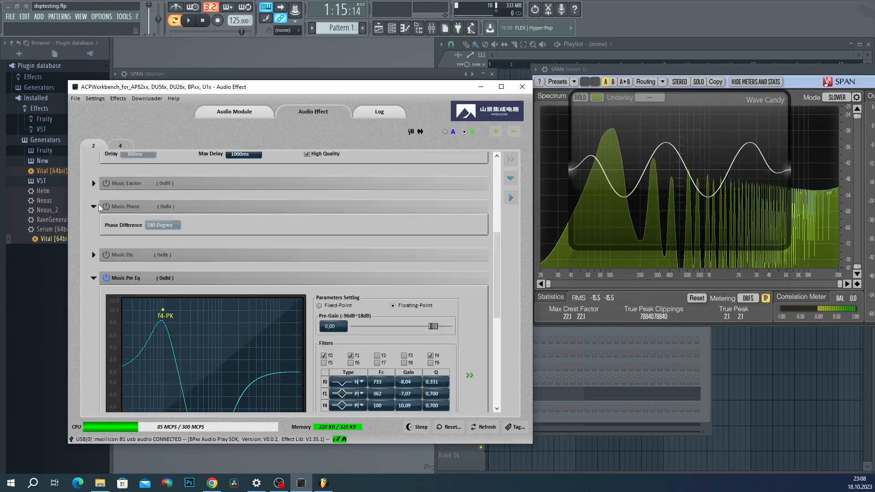
{"action": "left_click", "coordinate": [107, 207]}
{"action": "left_click", "coordinate": [107, 207]}
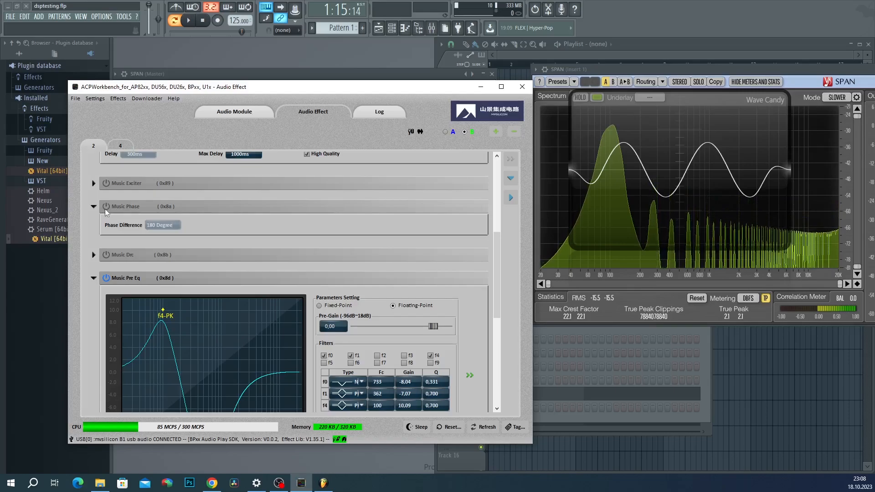
{"action": "scroll", "coordinate": [106, 209], "scroll_direction": "down", "scroll_amount": 1}
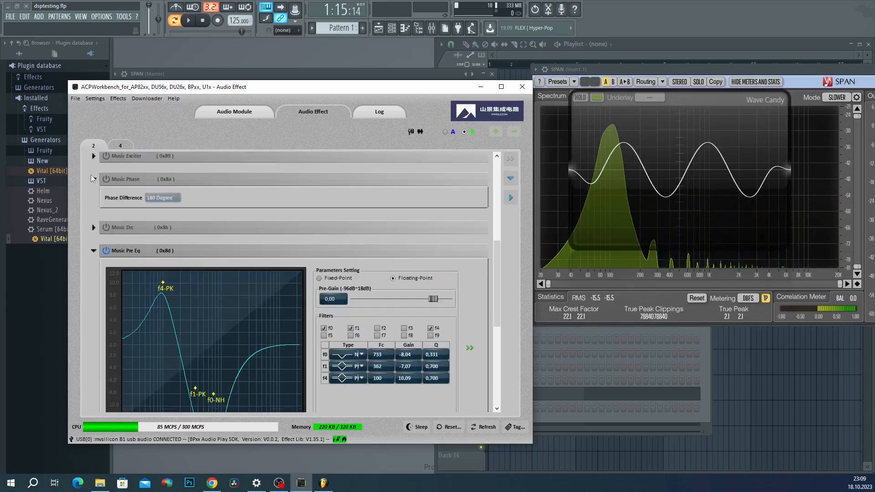
{"action": "left_click", "coordinate": [93, 227]}
Step: Collapse the Drc, Pre Eq, Out Gain, Bt In Gain, Delay, Stereo Widener and Pitch Shifter Pro sections
{"action": "left_click", "coordinate": [93, 202]}
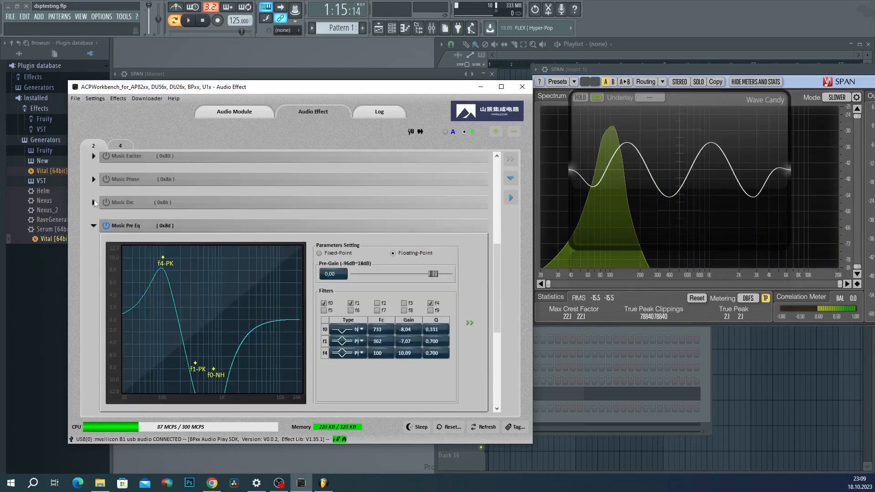
{"action": "left_click", "coordinate": [94, 225]}
{"action": "left_click", "coordinate": [94, 272]}
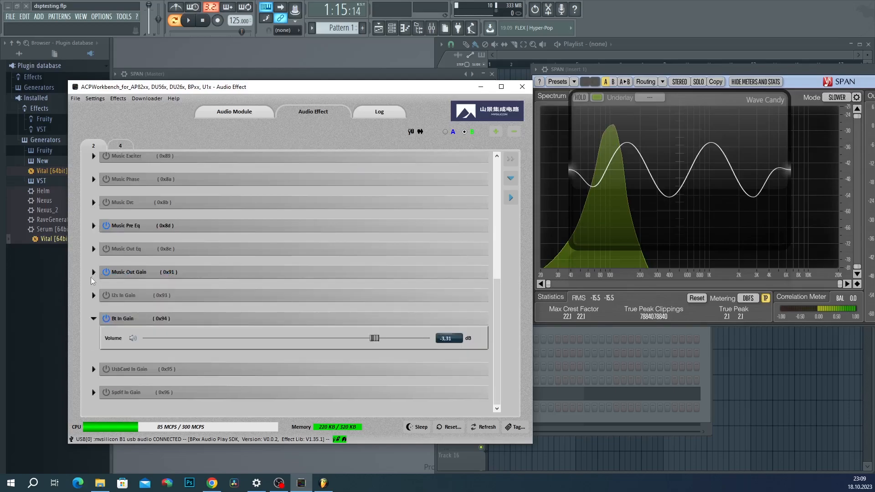
{"action": "left_click", "coordinate": [94, 319]}
{"action": "scroll", "coordinate": [359, 287], "scroll_direction": "up", "scroll_amount": 2}
{"action": "left_click", "coordinate": [93, 190]}
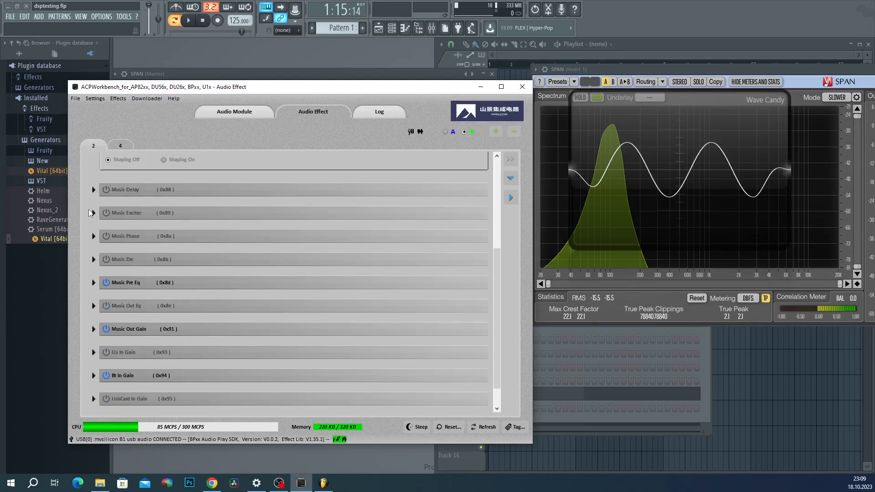
{"action": "scroll", "coordinate": [90, 214], "scroll_direction": "up", "scroll_amount": 2}
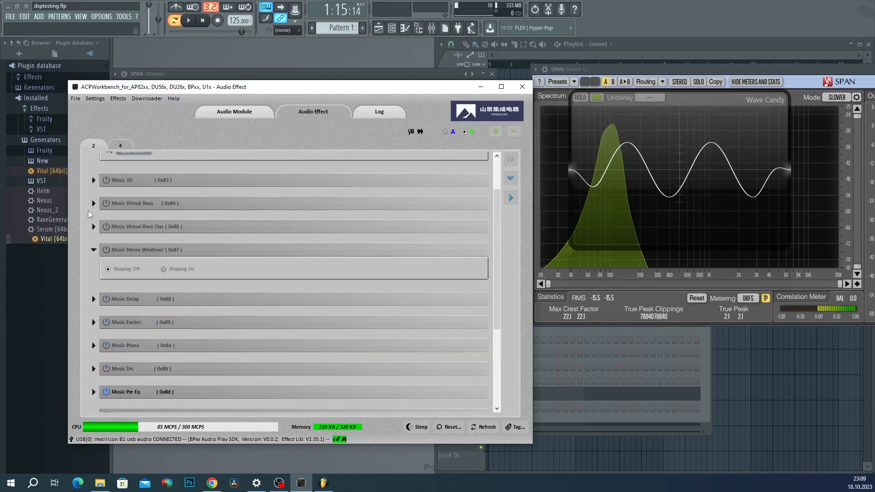
{"action": "left_click", "coordinate": [94, 250]}
{"action": "scroll", "coordinate": [91, 267], "scroll_direction": "up", "scroll_amount": 2}
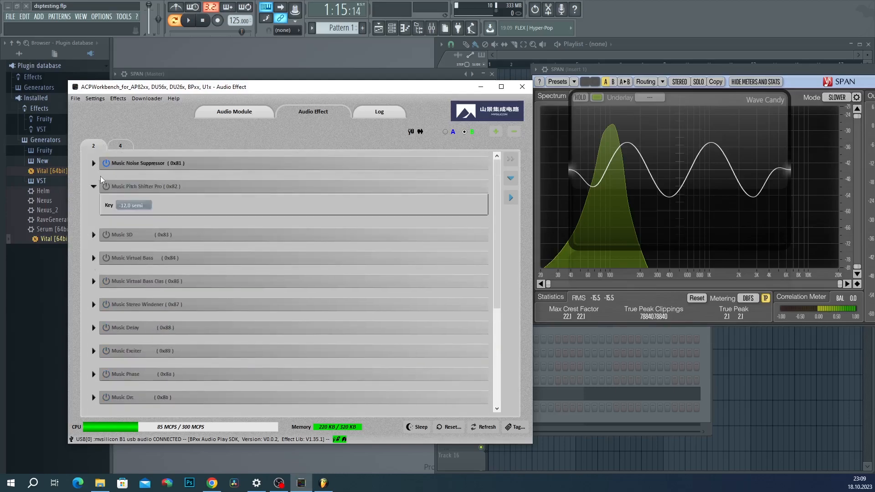
{"action": "left_click", "coordinate": [93, 186]}
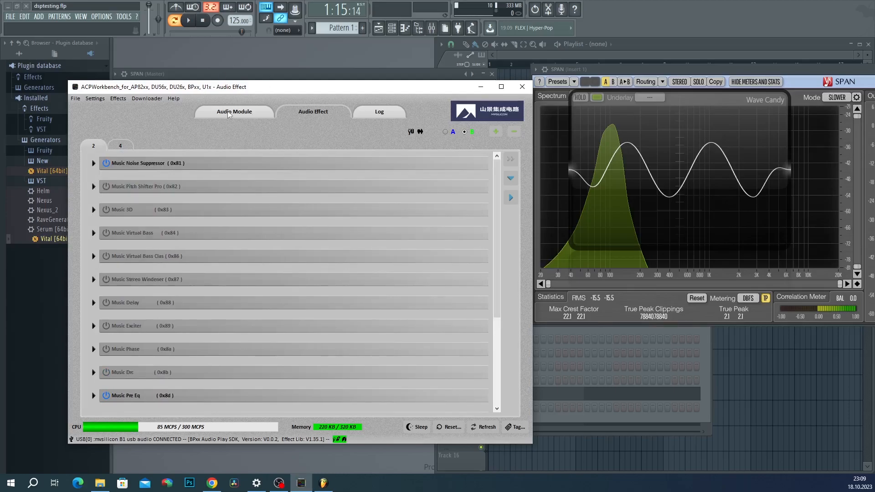
Step: Visit the Audio Module page, return to Audio Effect, and open the Save Parameters to Flash dialog
{"action": "left_click", "coordinate": [247, 115]}
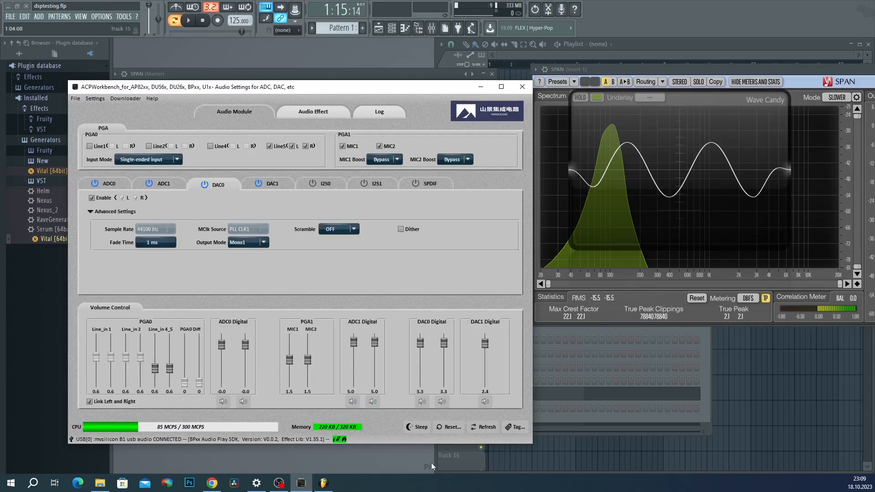
{"action": "left_click", "coordinate": [295, 114]}
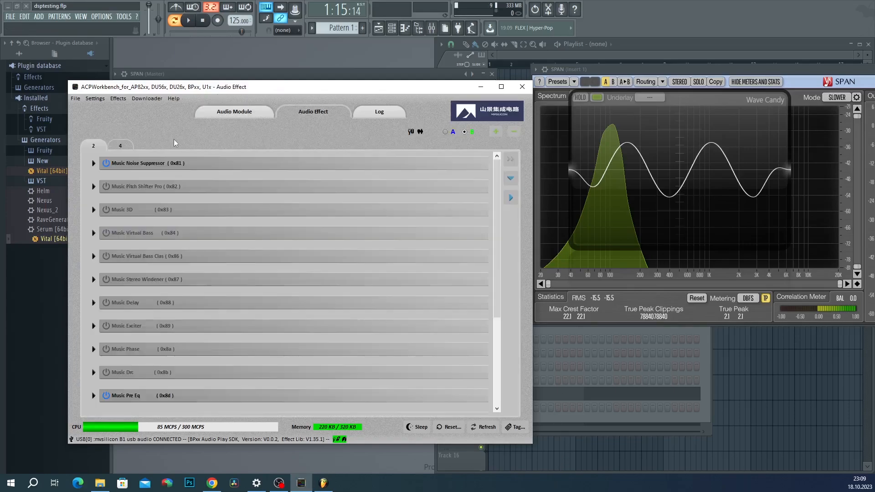
{"action": "scroll", "coordinate": [202, 261], "scroll_direction": "down", "scroll_amount": 7}
{"action": "scroll", "coordinate": [360, 248], "scroll_direction": "up", "scroll_amount": 7}
{"action": "scroll", "coordinate": [152, 296], "scroll_direction": "down", "scroll_amount": 4}
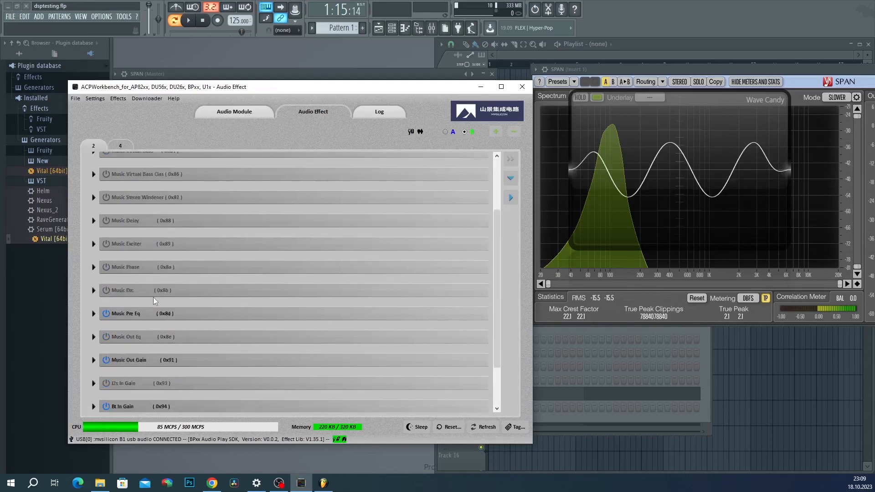
{"action": "scroll", "coordinate": [245, 352], "scroll_direction": "up", "scroll_amount": 4}
{"action": "left_click", "coordinate": [146, 98]}
Step: Write the effect parameters to device flash using save parameter 0xFD with a user-defined tag
{"action": "left_click", "coordinate": [177, 119]}
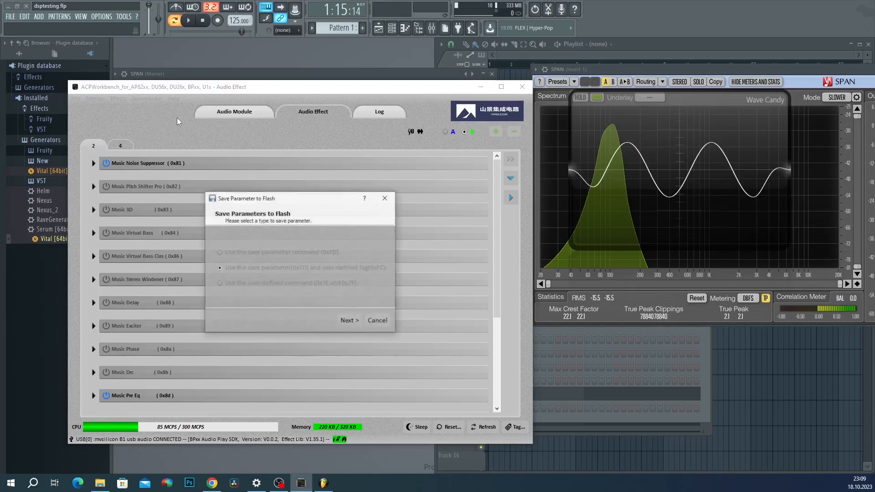
{"action": "left_click", "coordinate": [357, 323]}
{"action": "left_click", "coordinate": [357, 323]}
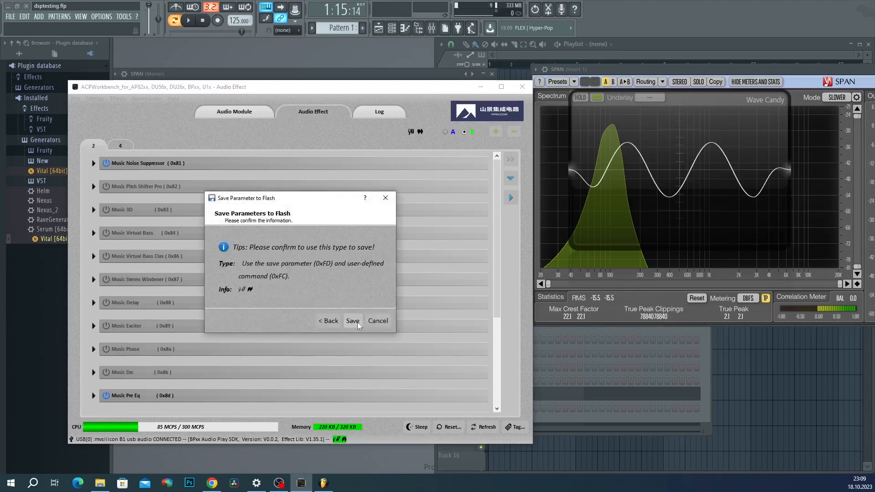
{"action": "left_click", "coordinate": [358, 323]}
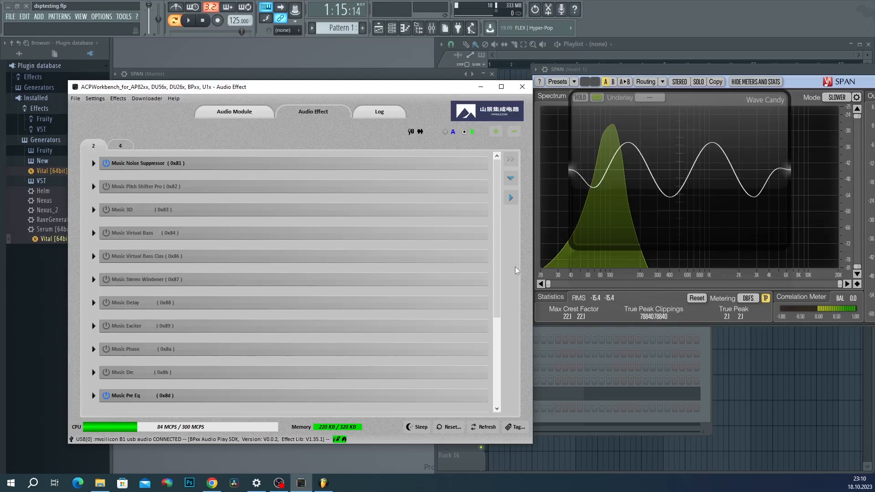
{"action": "scroll", "coordinate": [490, 301], "scroll_direction": "down", "scroll_amount": 3}
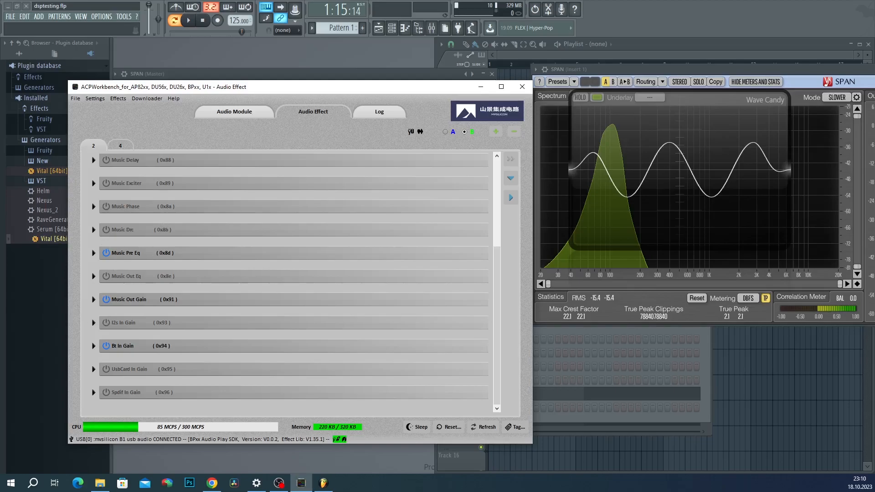
{"action": "left_click_drag", "start_coordinate": [494, 289], "coordinate": [505, 202]}
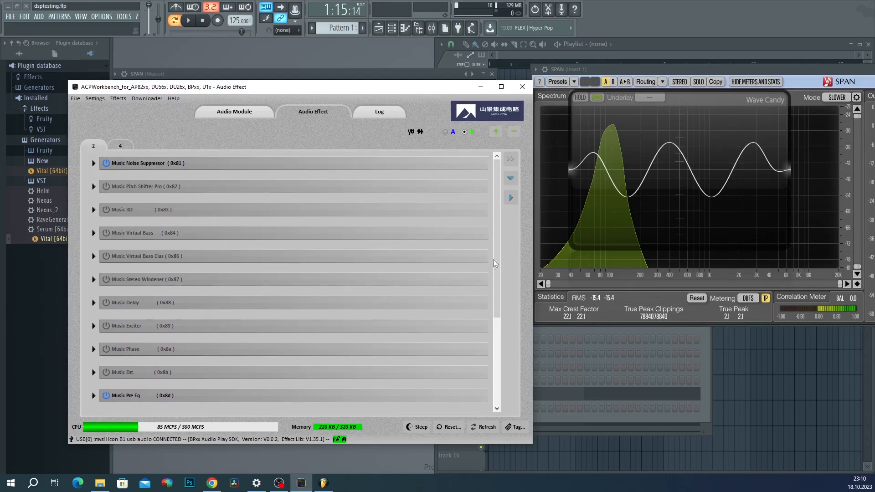
{"action": "scroll", "coordinate": [498, 274], "scroll_direction": "down", "scroll_amount": 3}
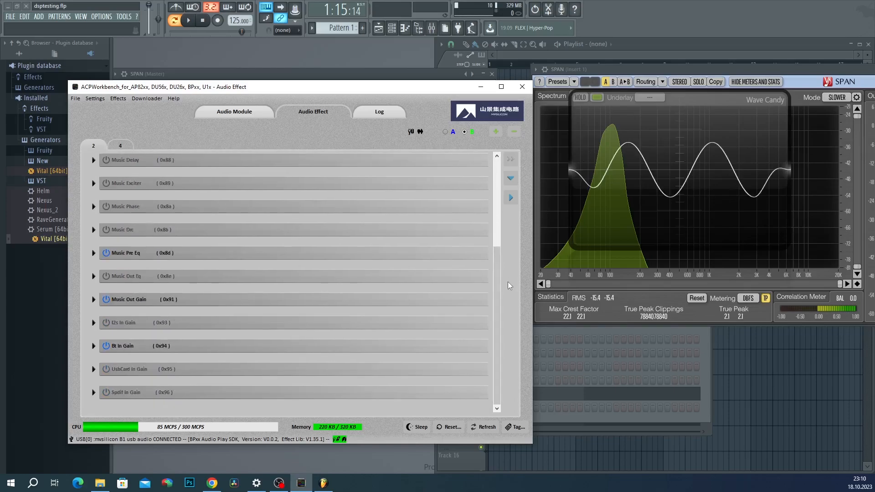